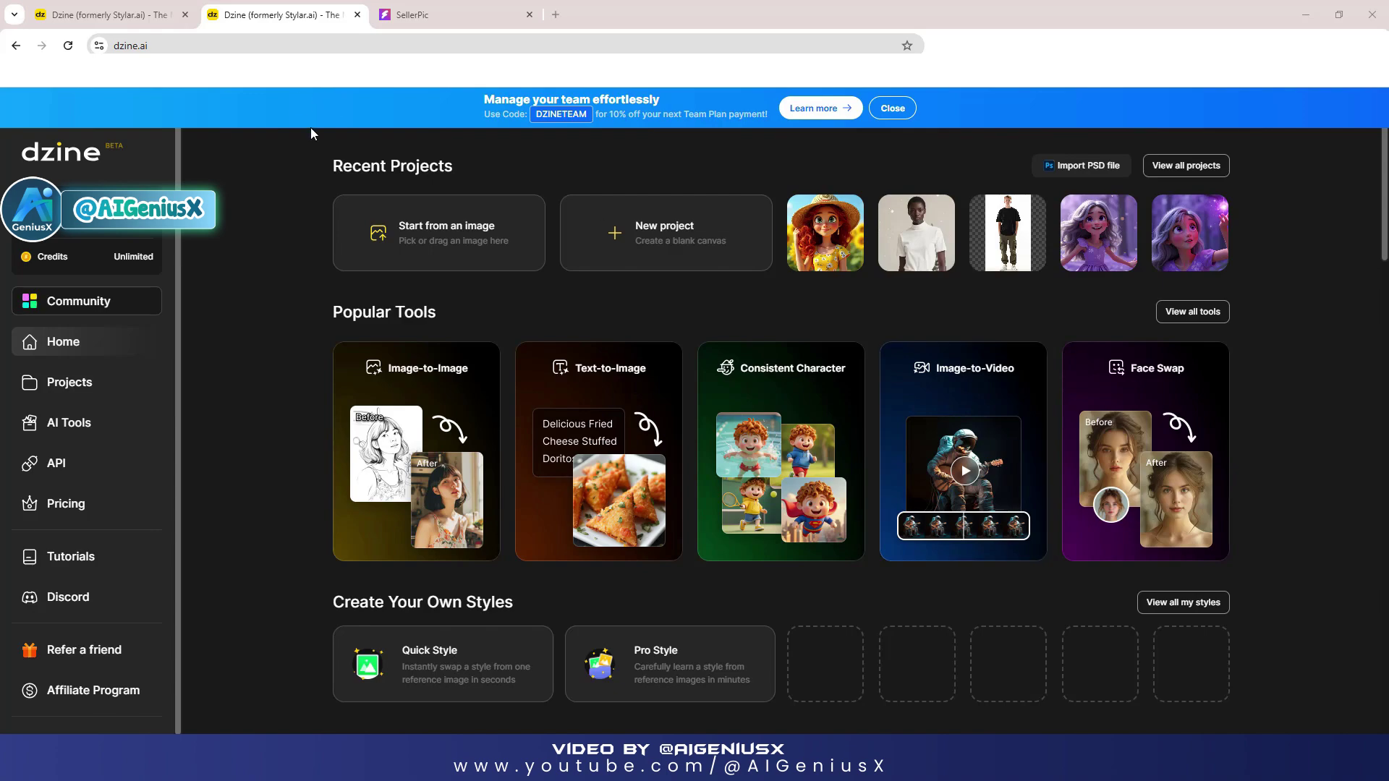
- Create a new blank Dzine project named '3D Animation Video' with a 16:9, 1536×864 canvas
left_click(191, 47)
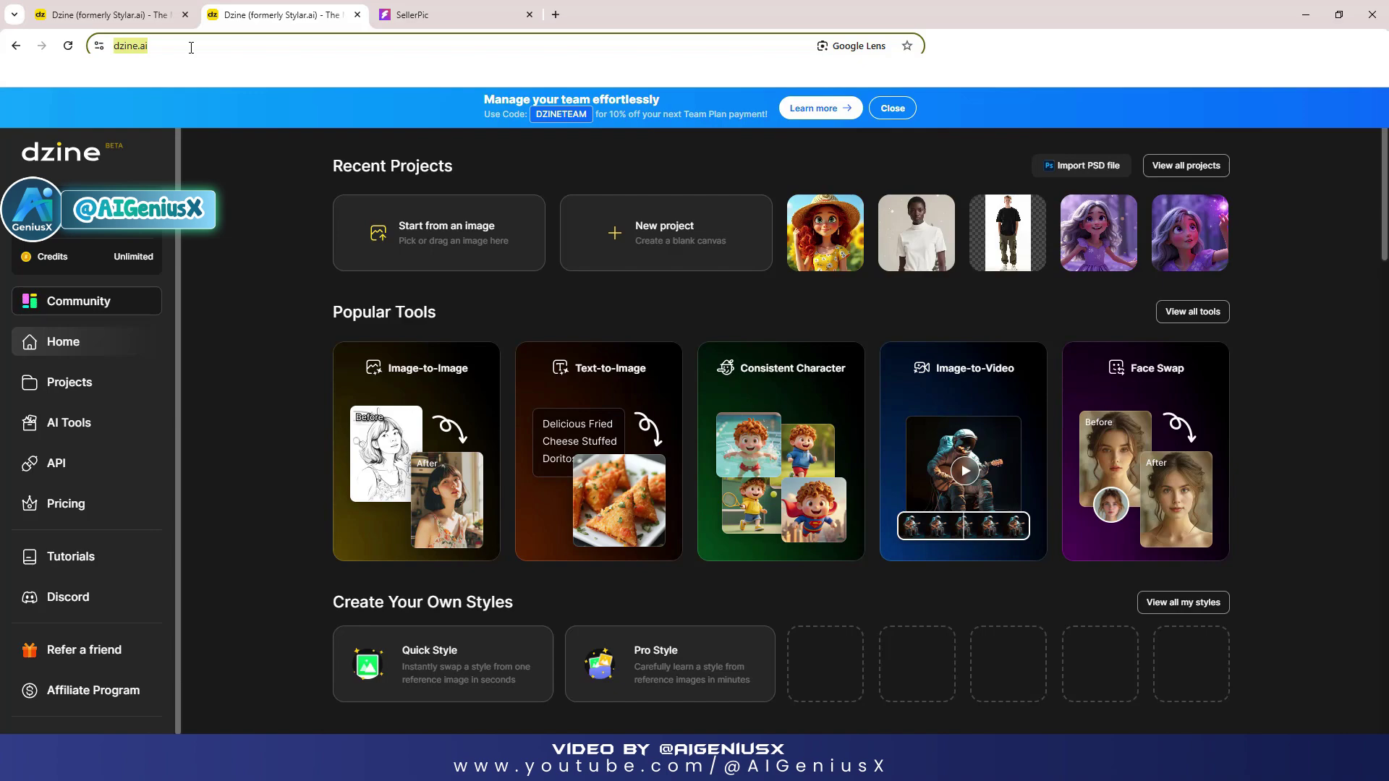
left_click(219, 169)
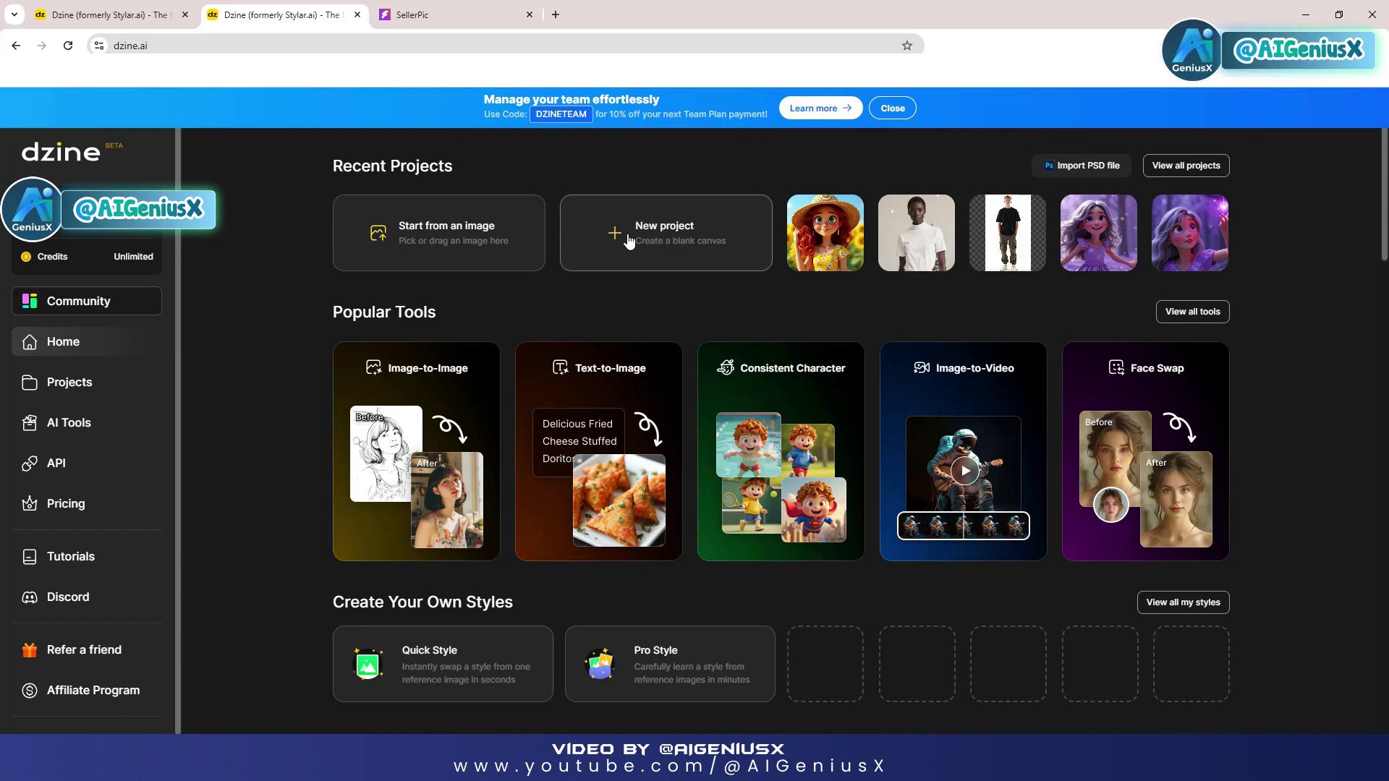
left_click(681, 251)
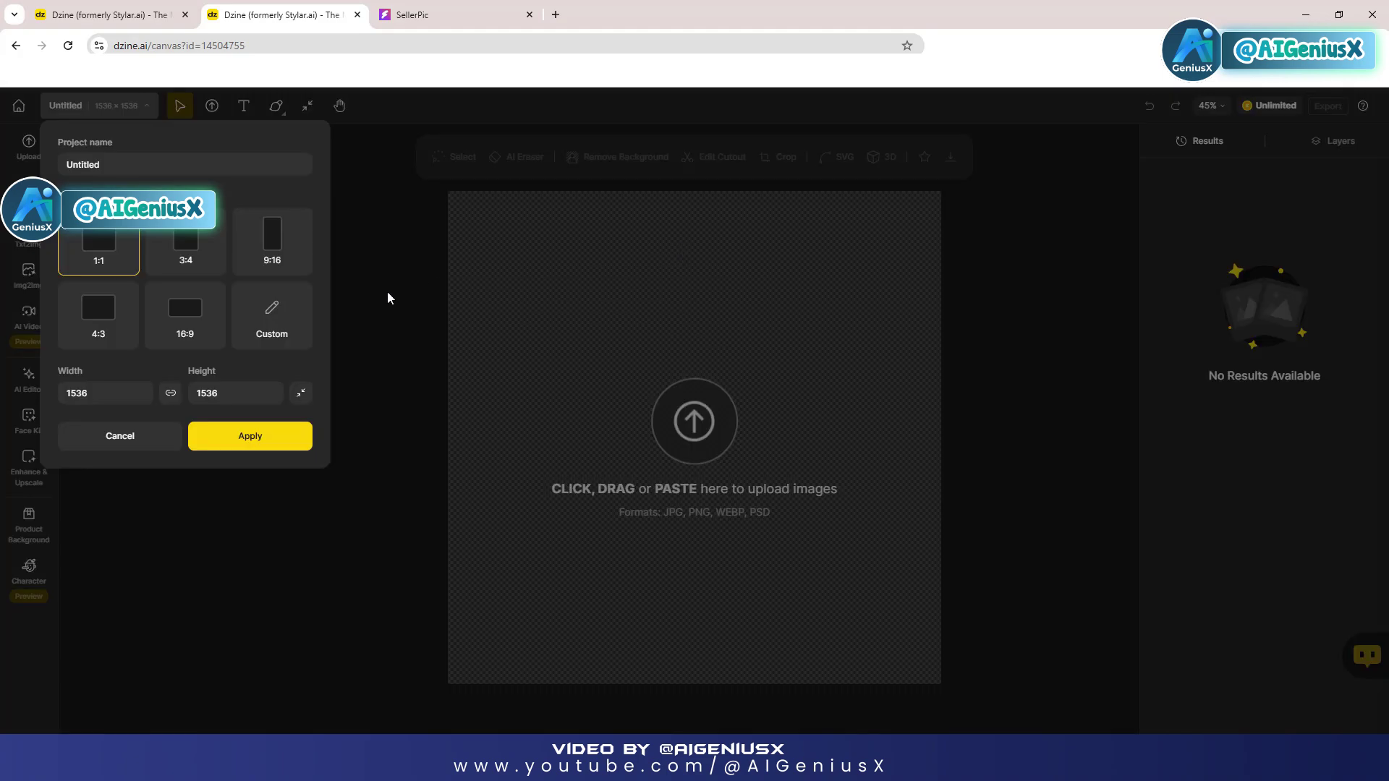
double_click(102, 167)
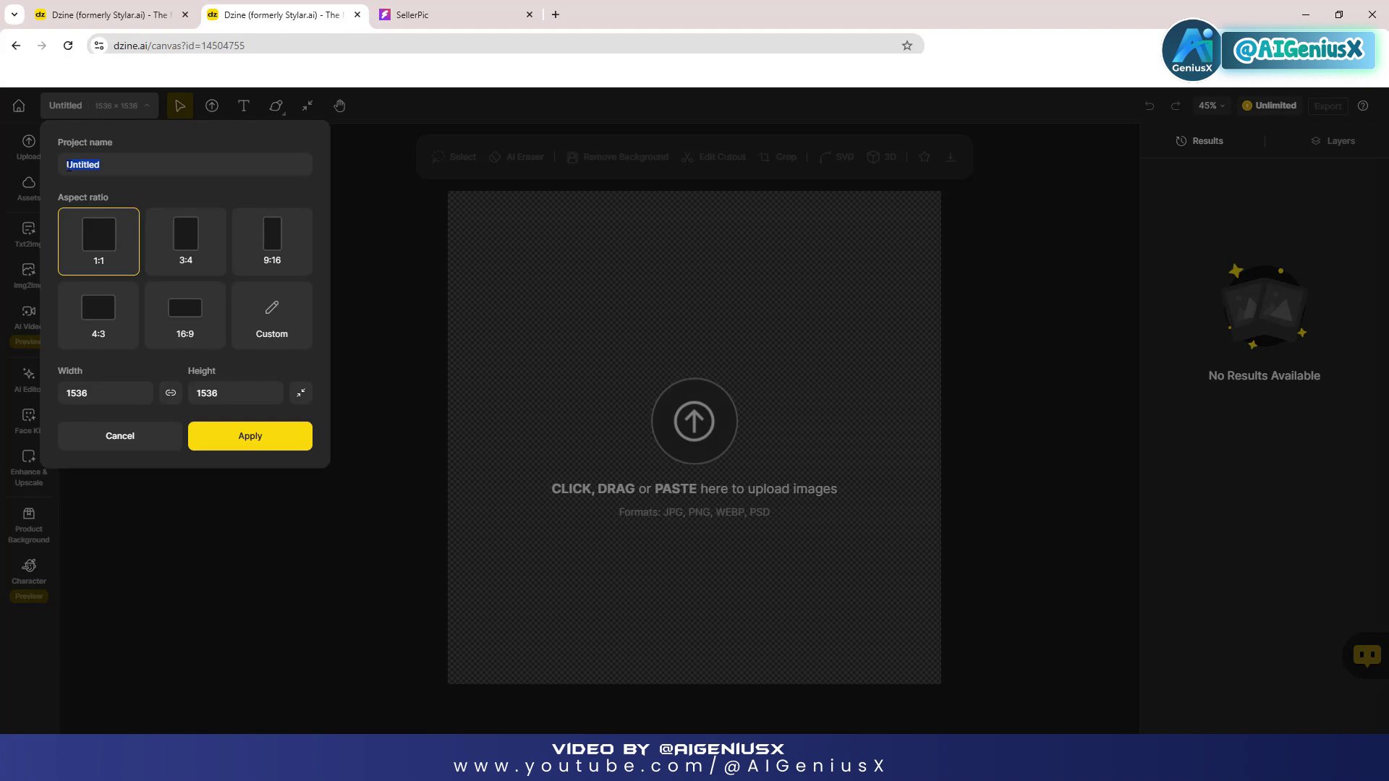
type("3D Animation Video")
left_click(222, 340)
left_click(248, 439)
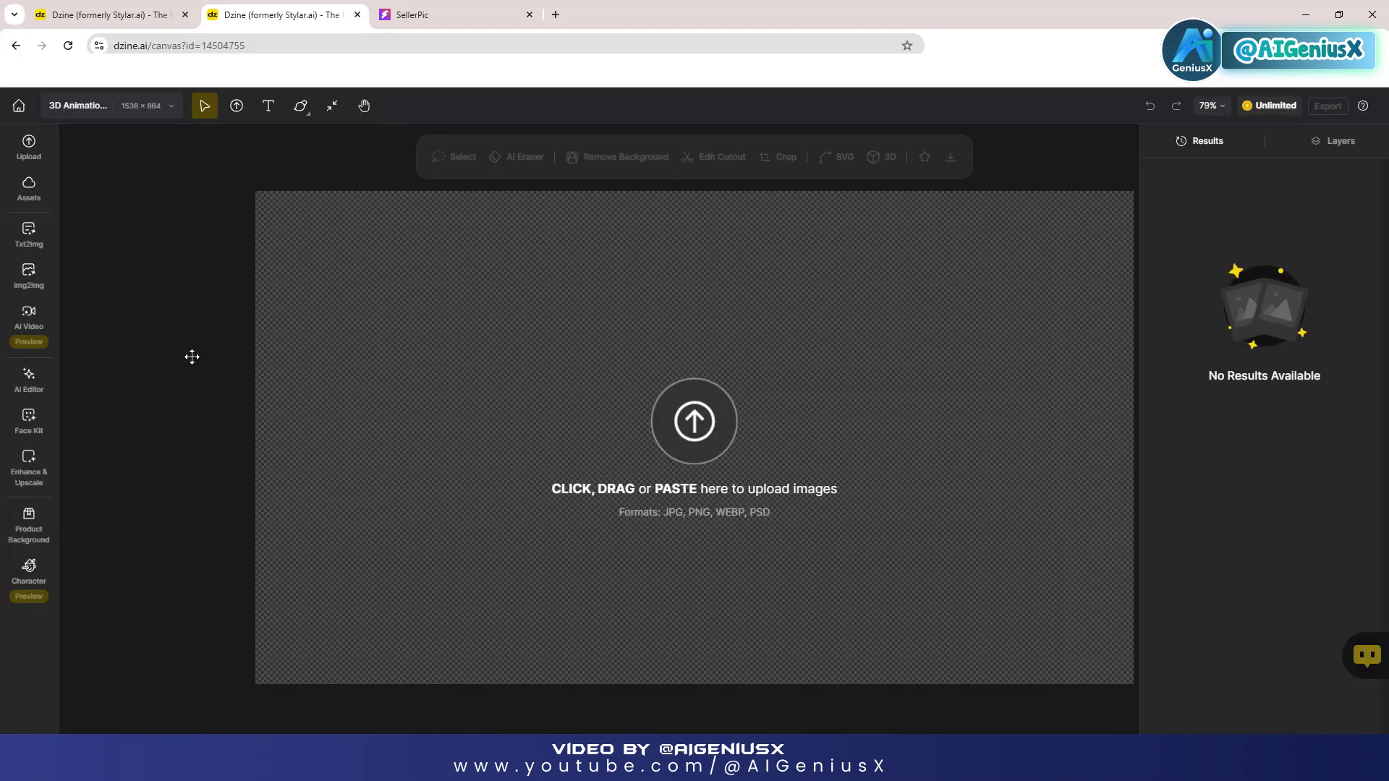
- Open Text to Image and browse the list of image styles
left_click(31, 238)
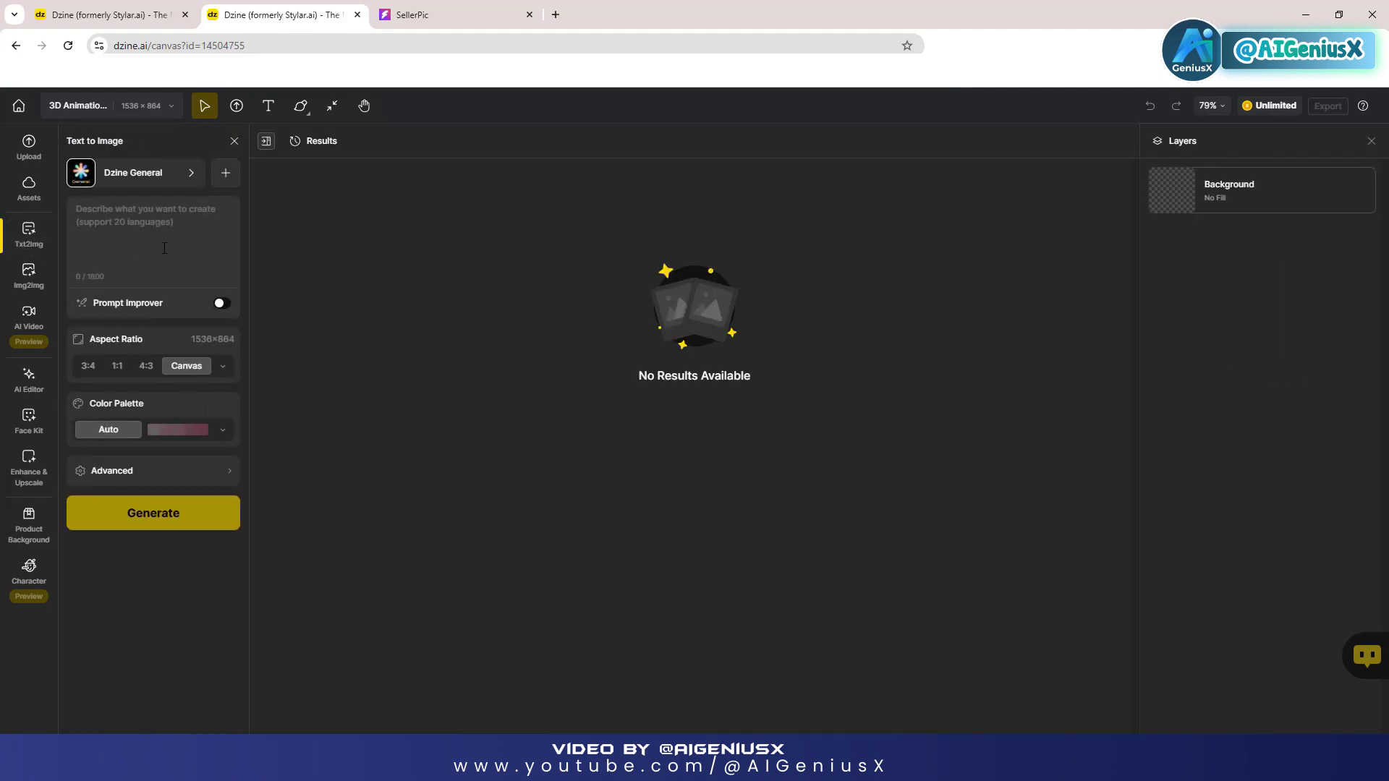
left_click(156, 179)
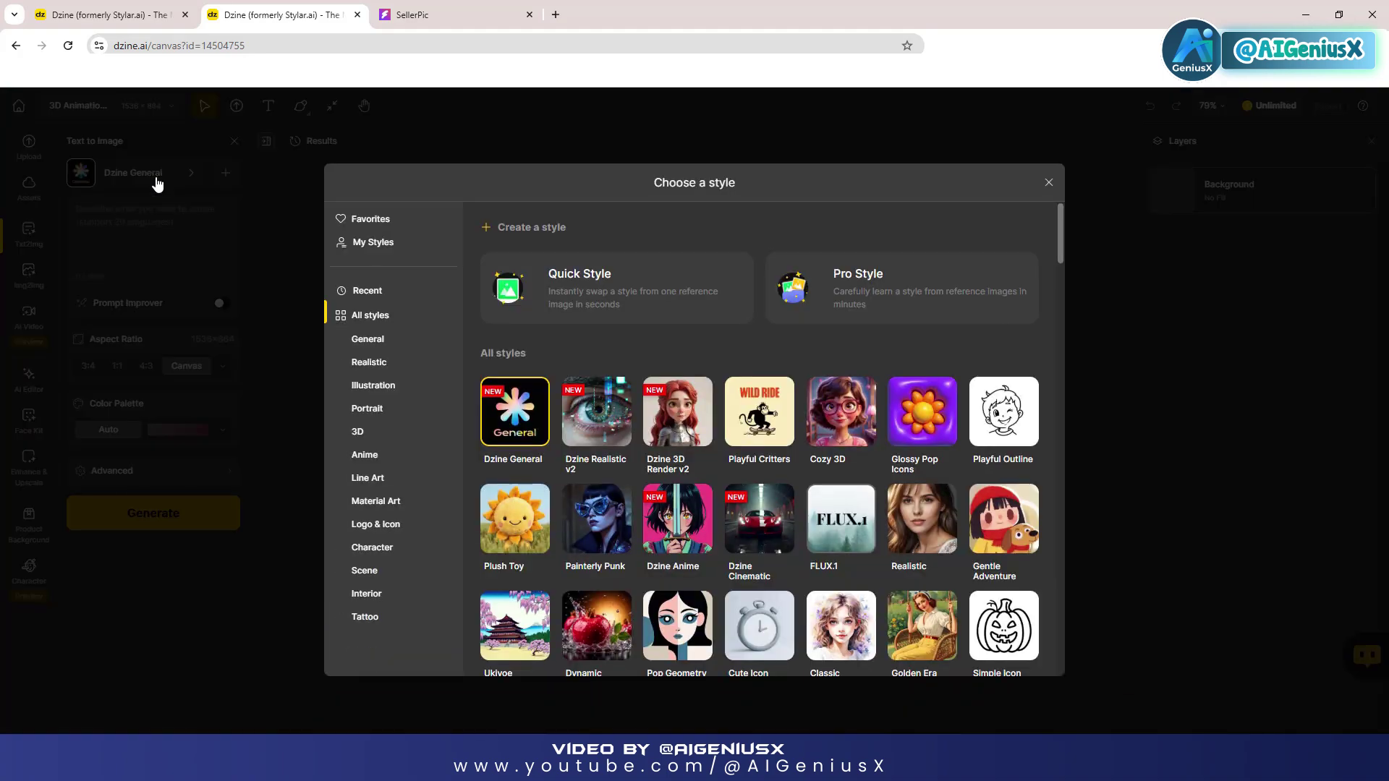
scroll(646, 516, "down", 1)
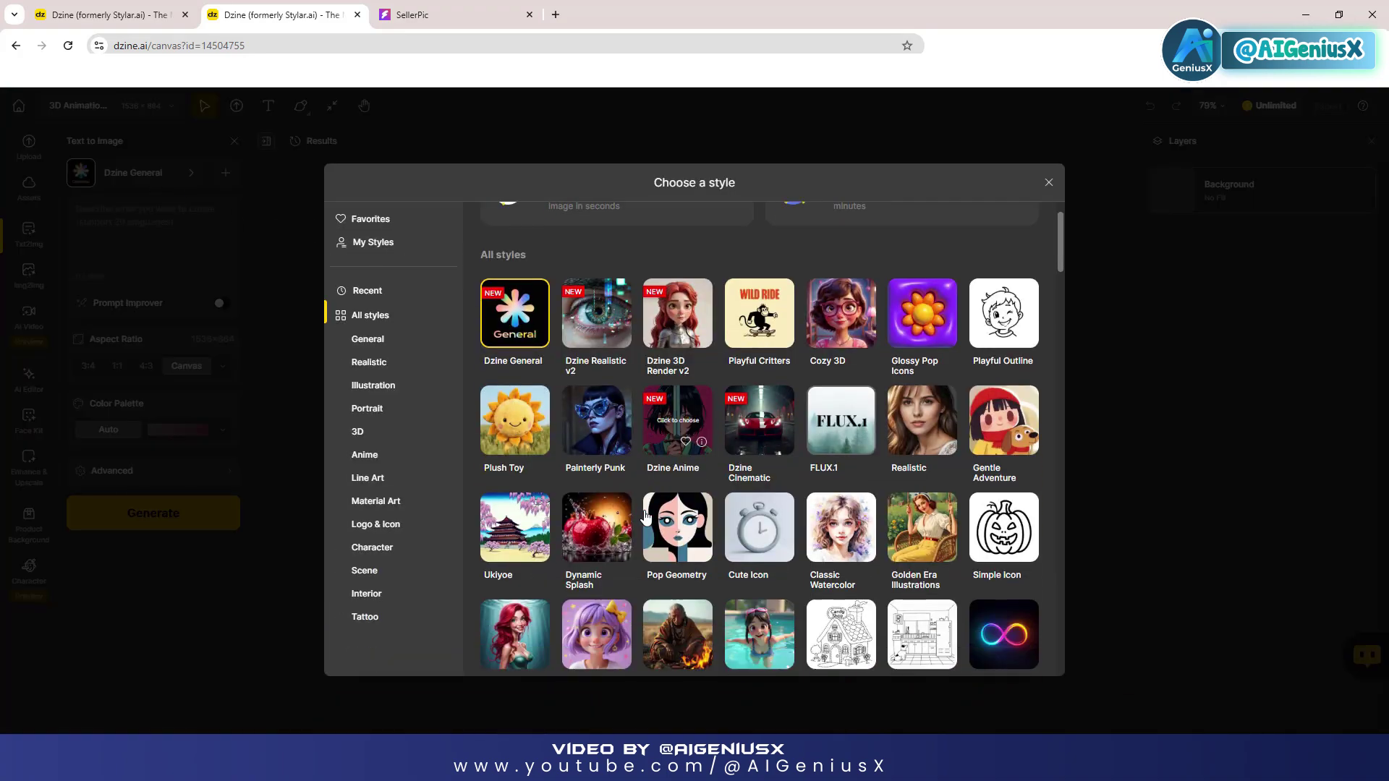
scroll(646, 517, "down", 15)
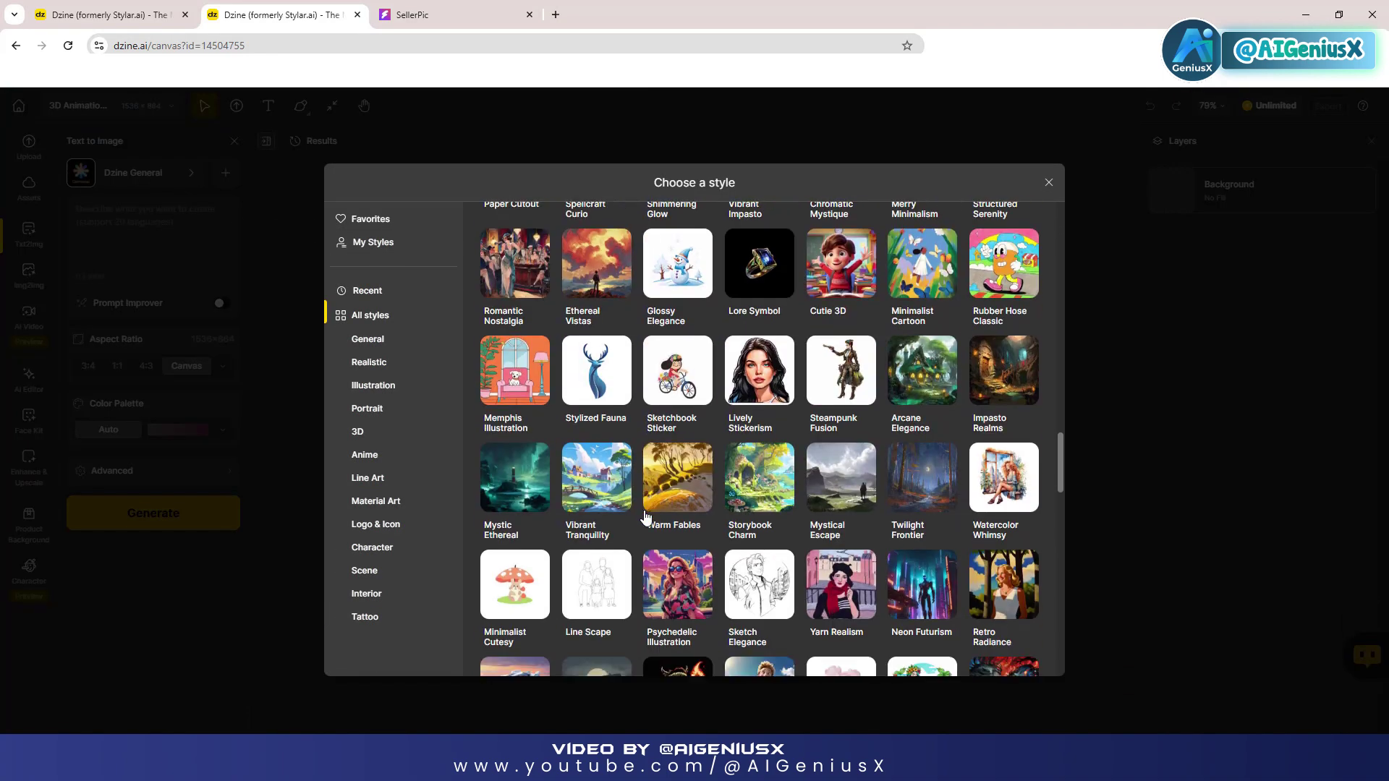
scroll(646, 517, "down", 12)
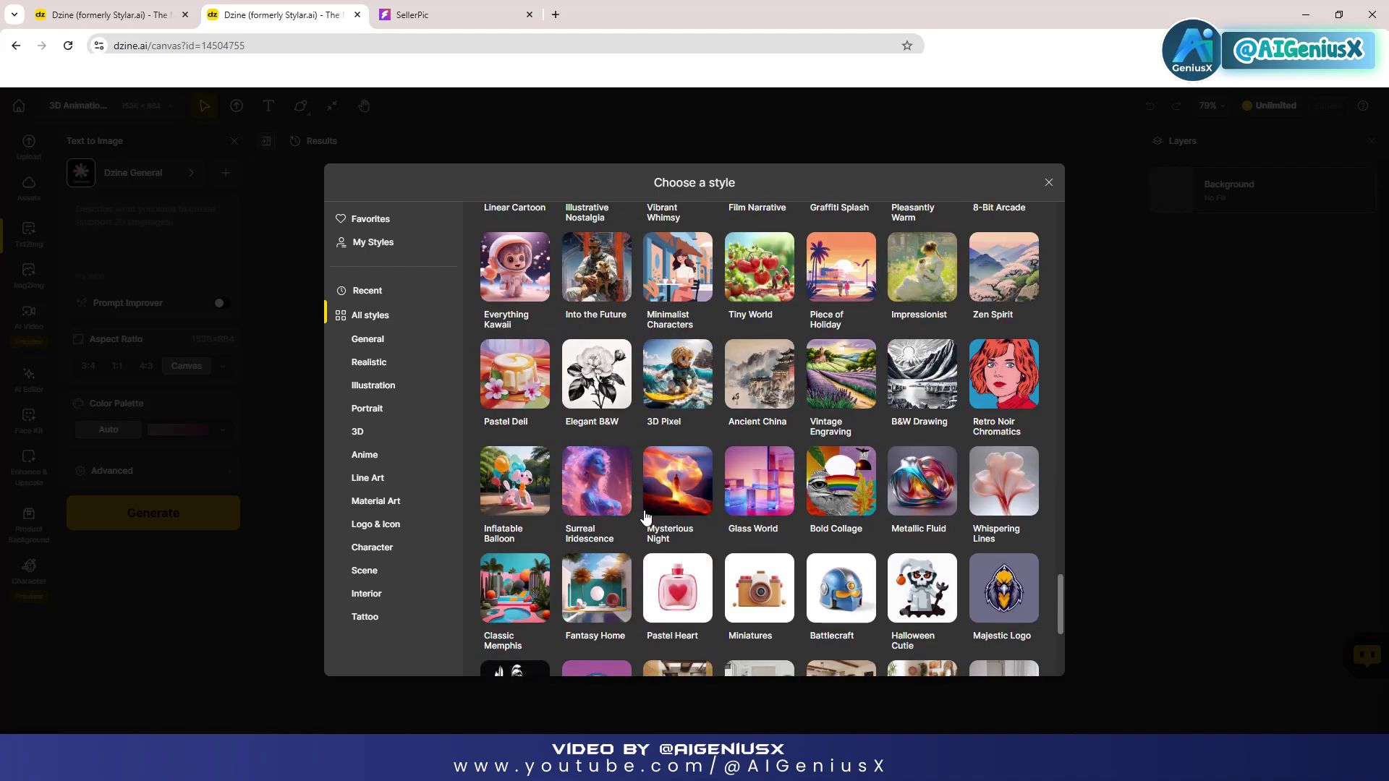
scroll(646, 517, "down", 3)
scroll(646, 516, "up", 10)
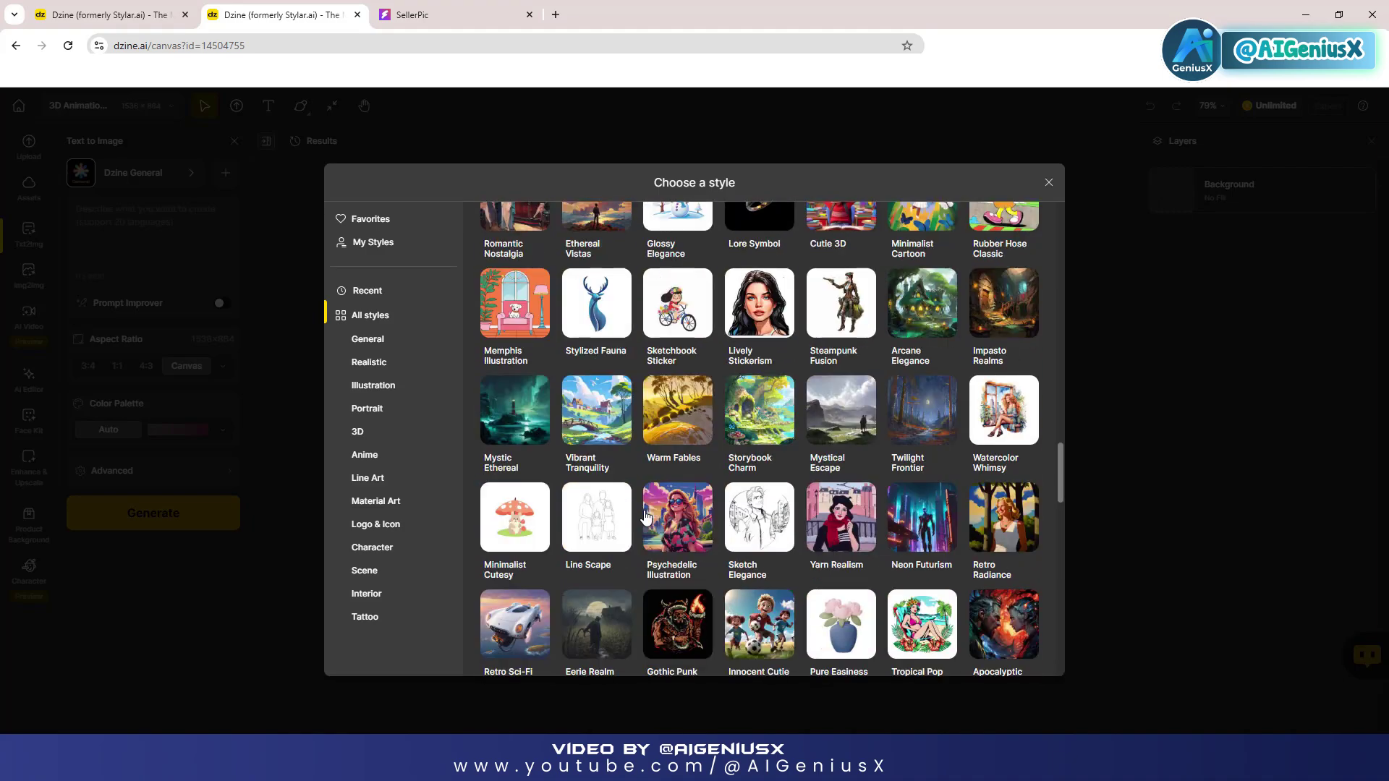
scroll(646, 517, "up", 20)
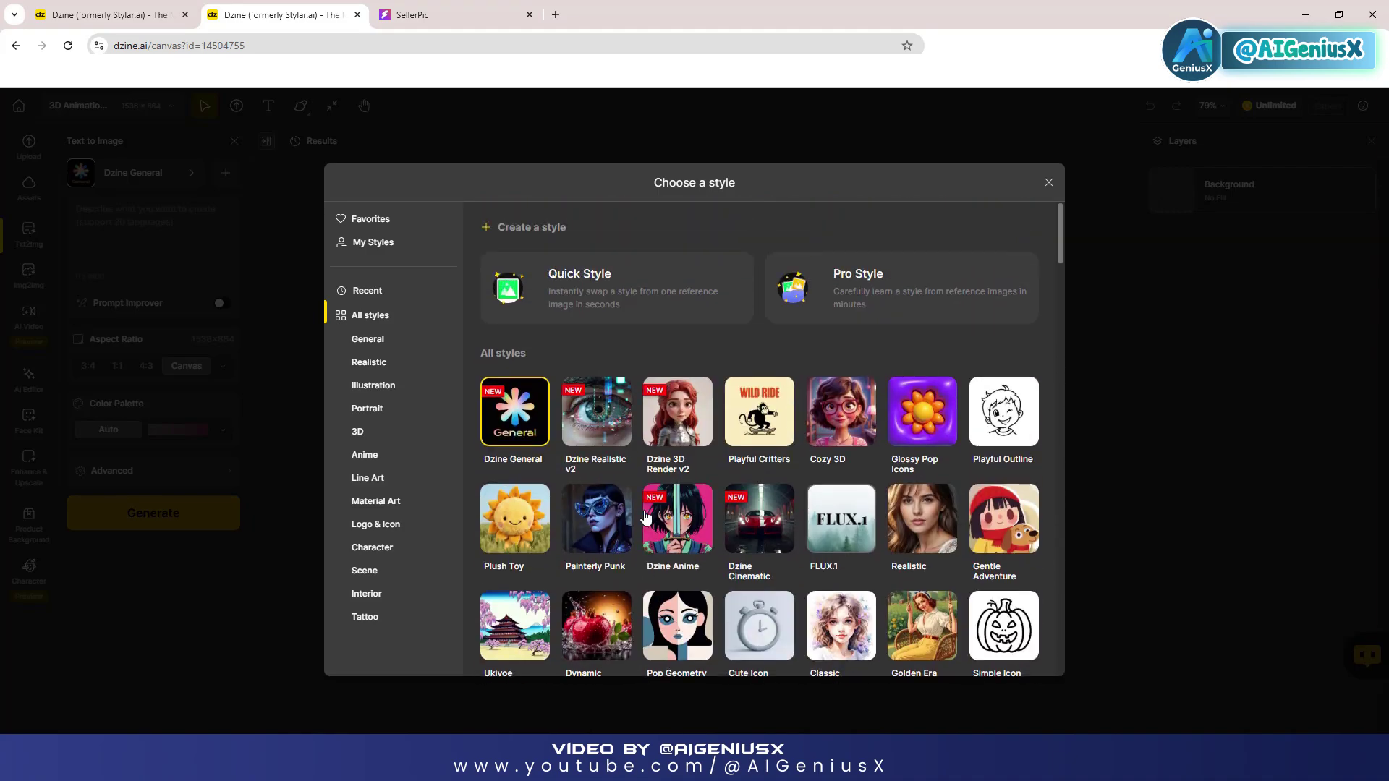
- Pick FLUX.1 as the text-to-image style
mouse_move(846, 428)
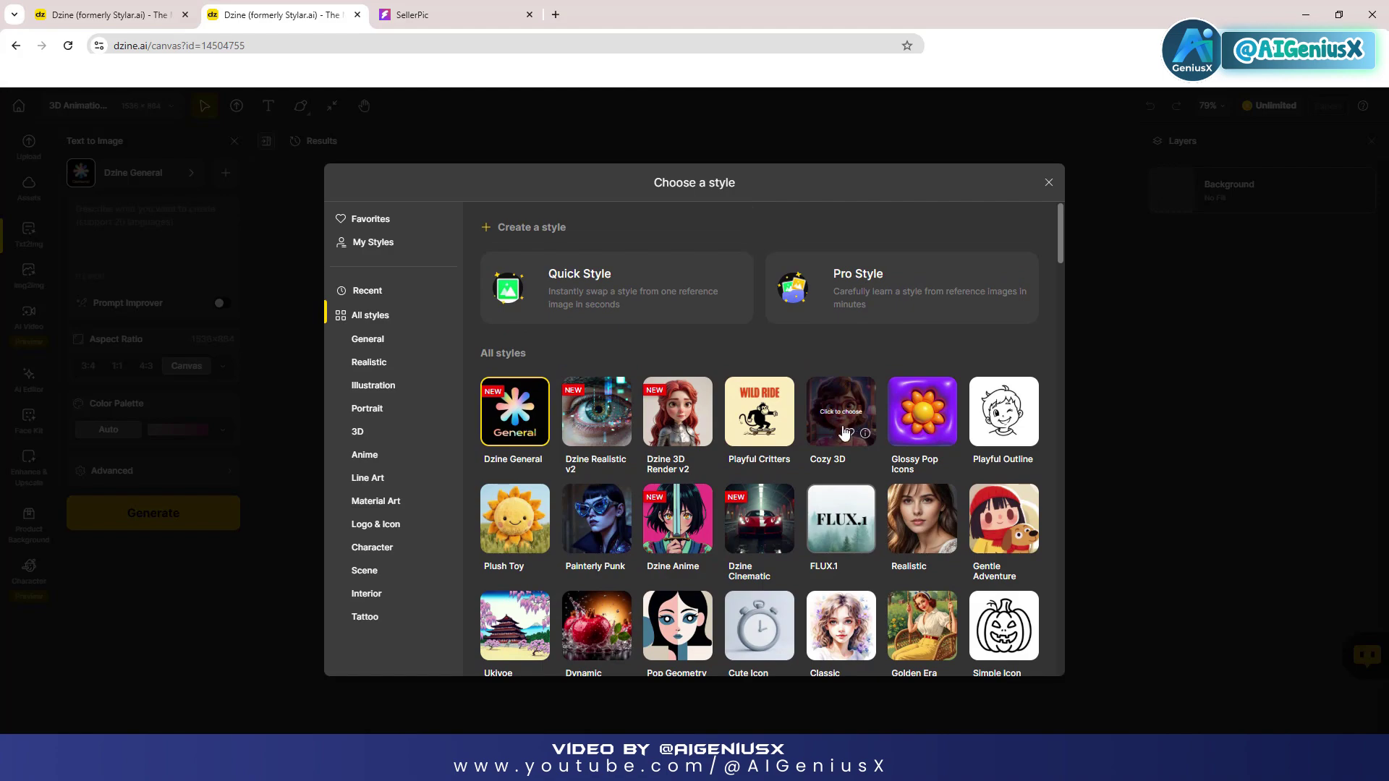
triple_click(815, 464)
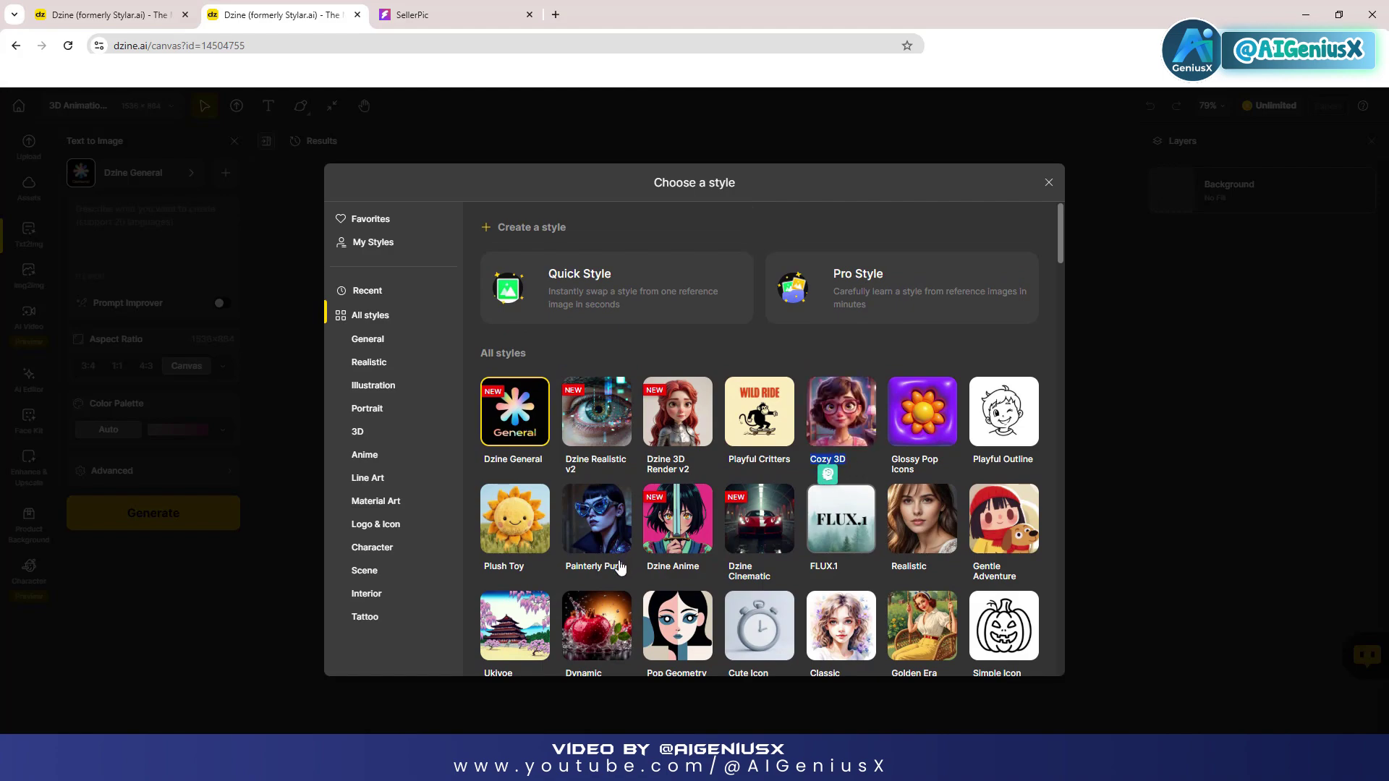
scroll(658, 499, "down", 2)
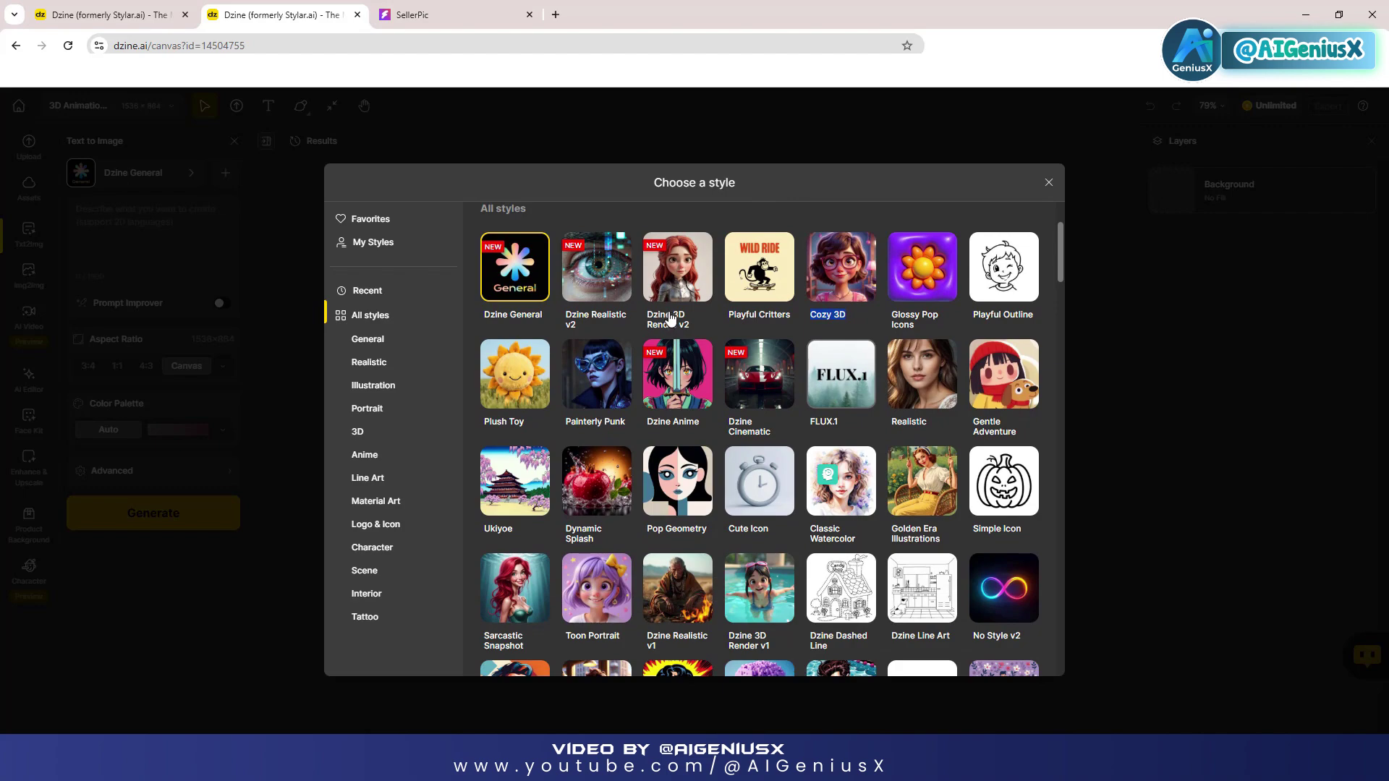
scroll(600, 477, "down", 1)
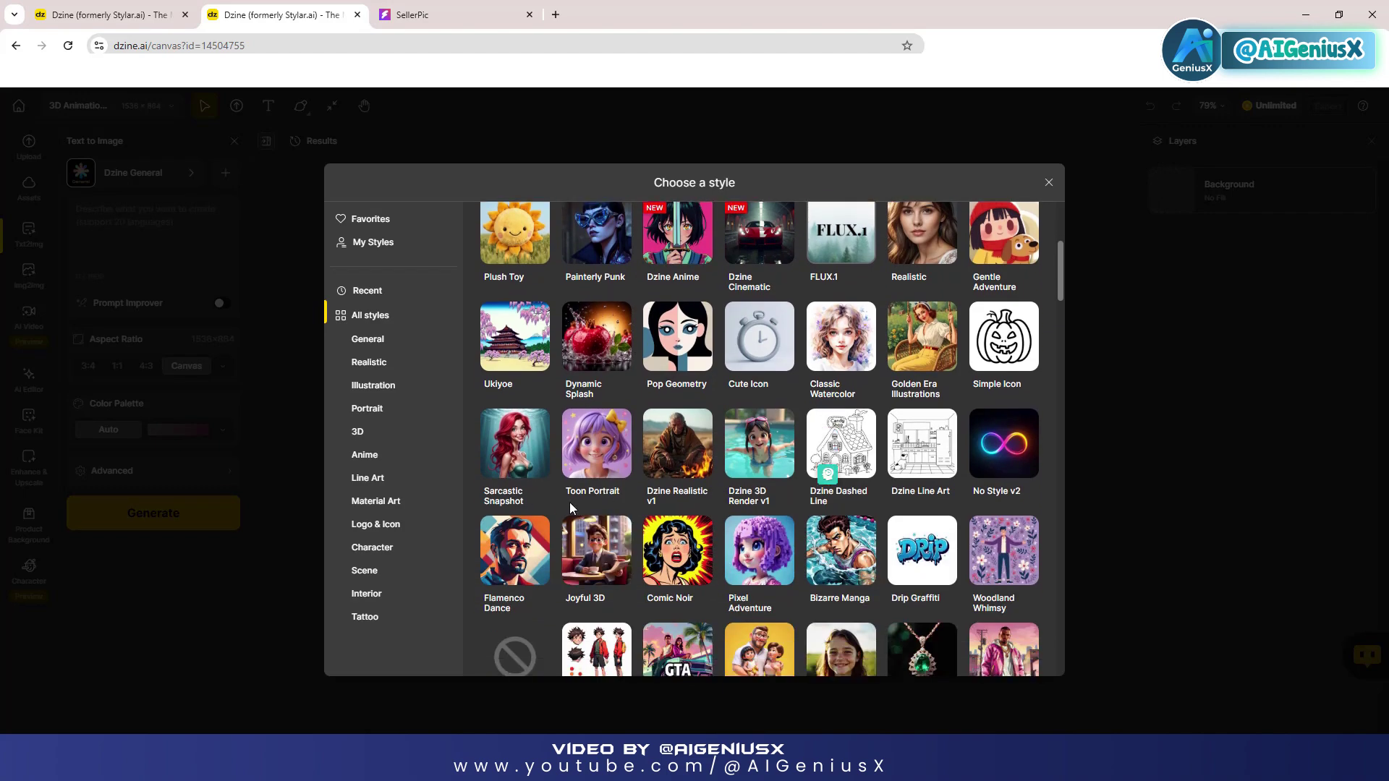
scroll(753, 503, "up", 3)
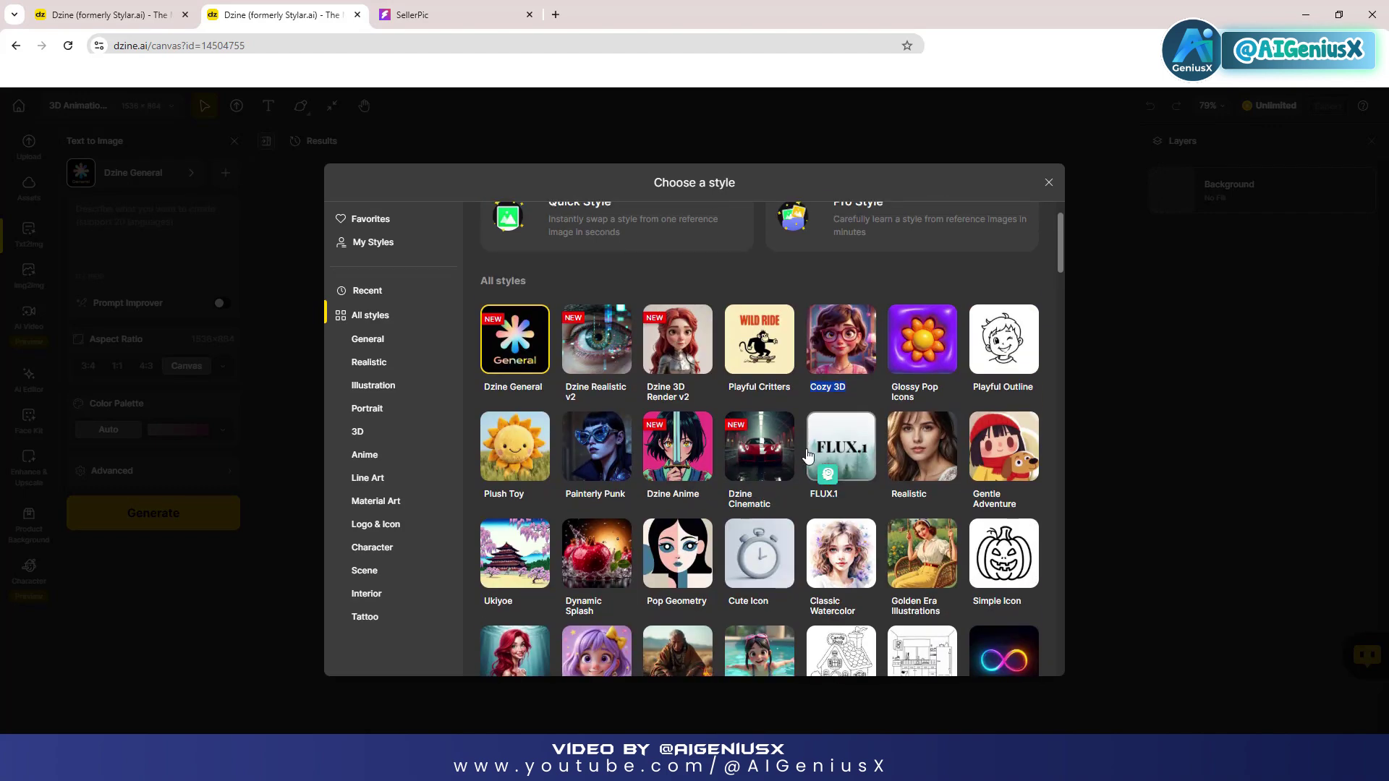
left_click(853, 510)
left_click(851, 477)
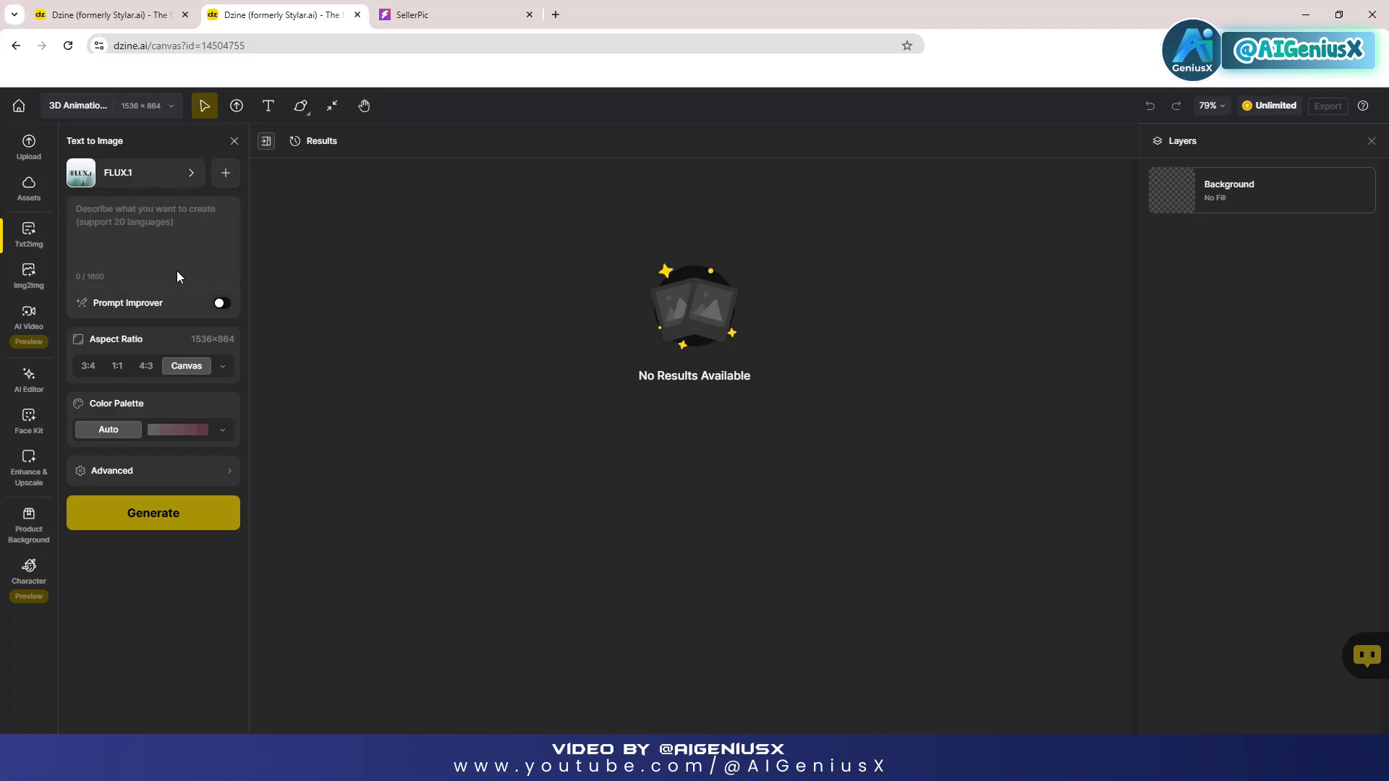
- Click into the empty prompt box, then switch to the Google Images results for 'girl 3d animation'
left_click(163, 242)
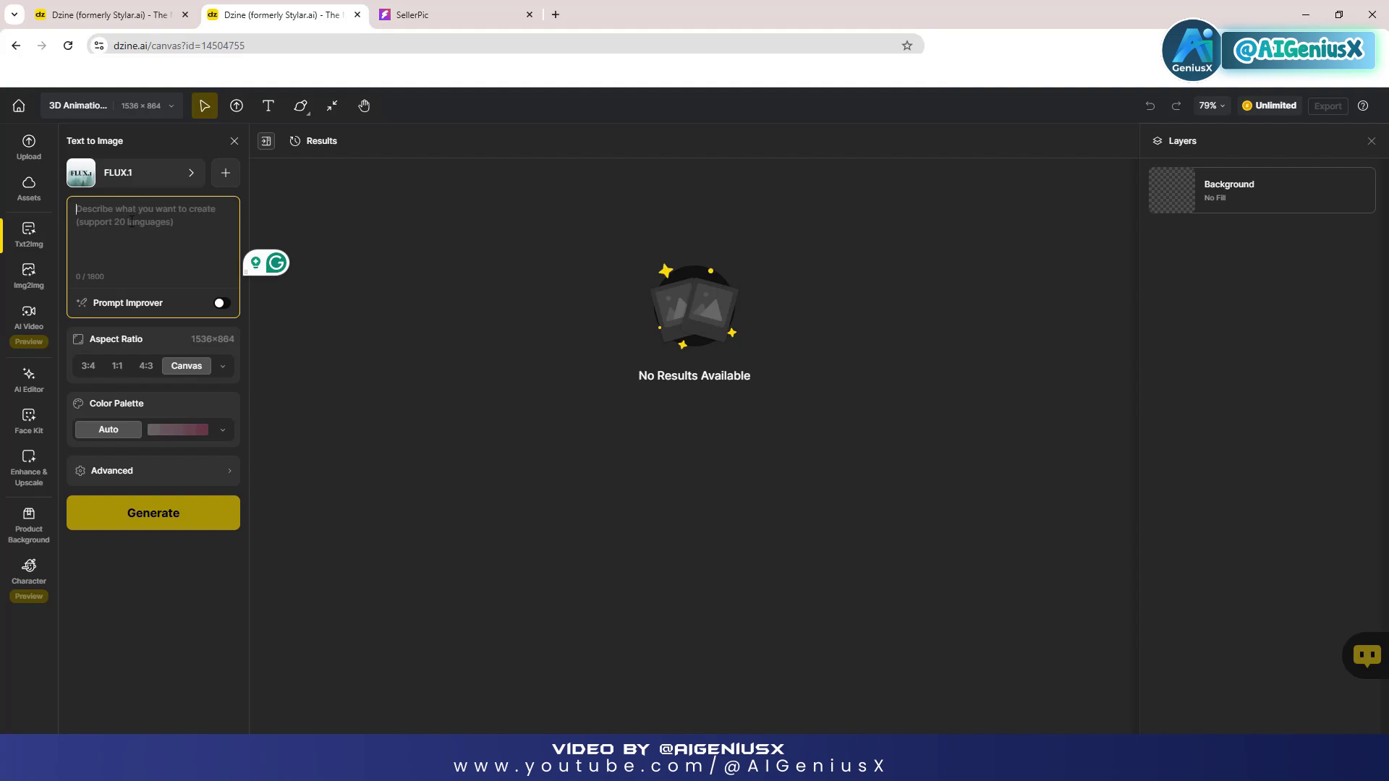
key("alt+Tab")
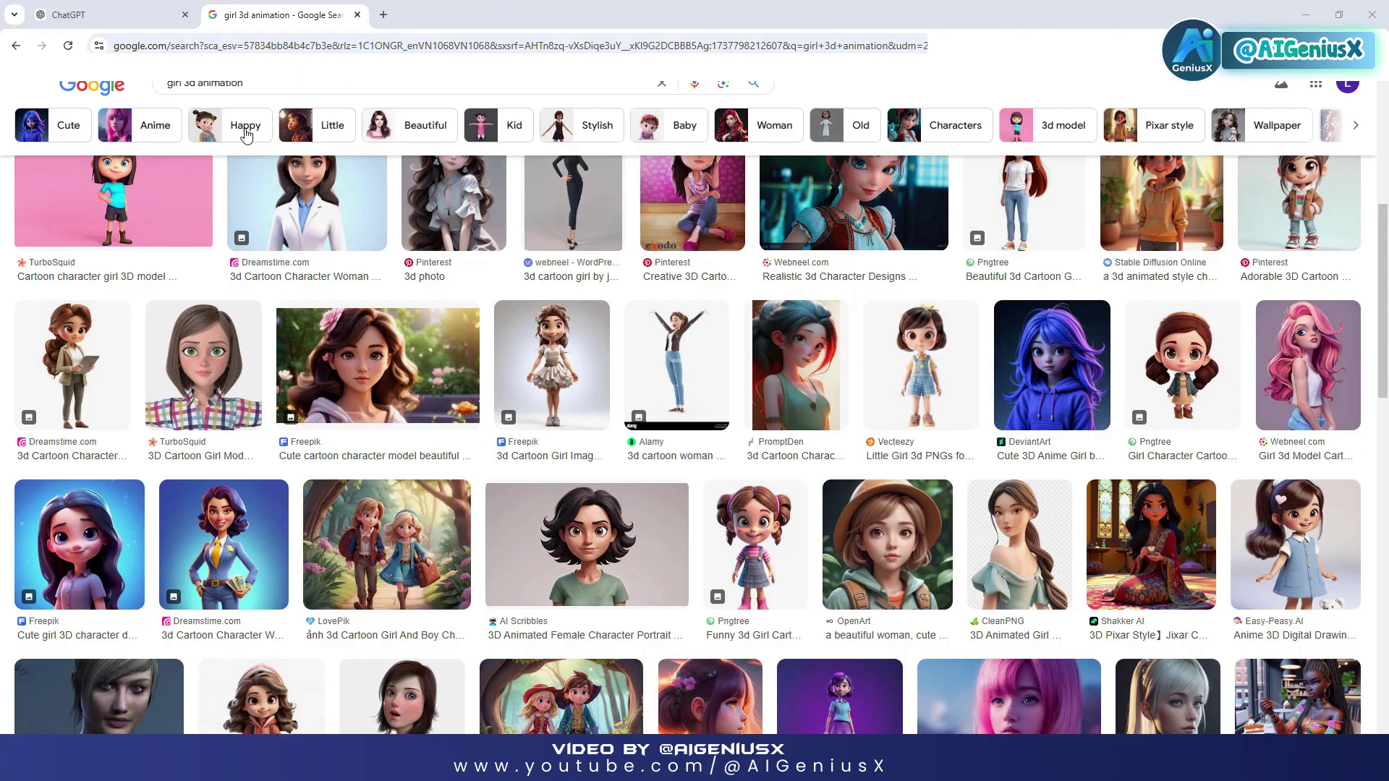
- Preview and copy the 3D girl in a yellow hoodie, then go to ChatGPT
left_click_drag(243, 84, 167, 86)
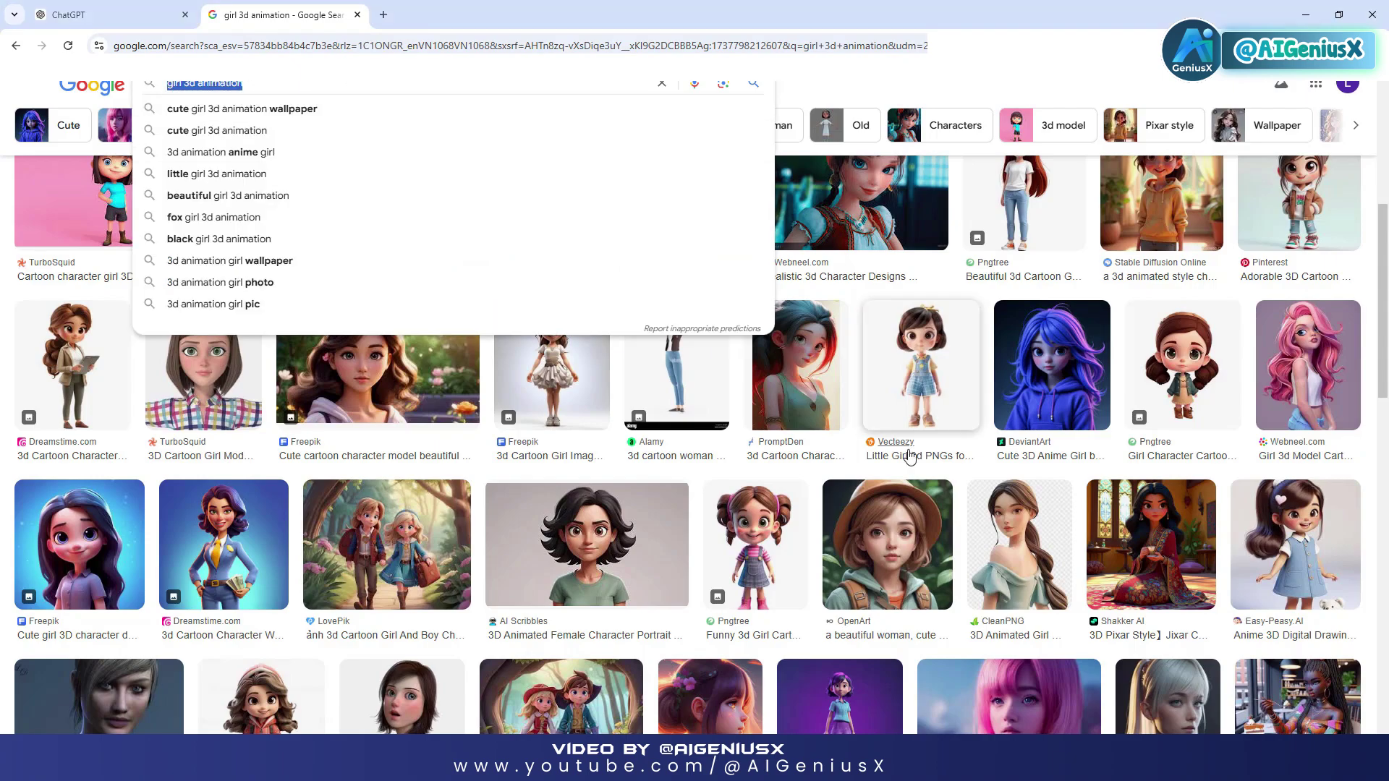
scroll(1252, 439, "down", 3)
scroll(1252, 439, "up", 5)
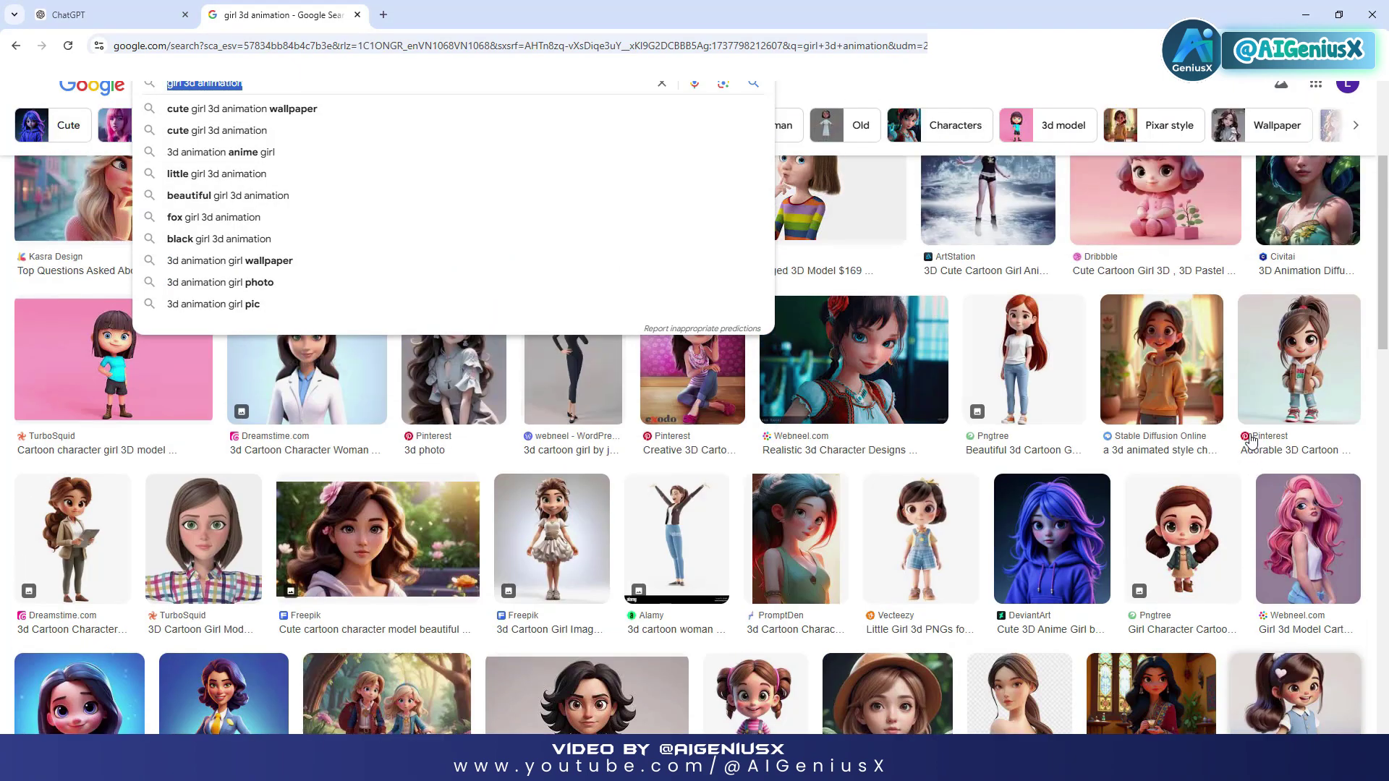
scroll(1249, 439, "down", 2)
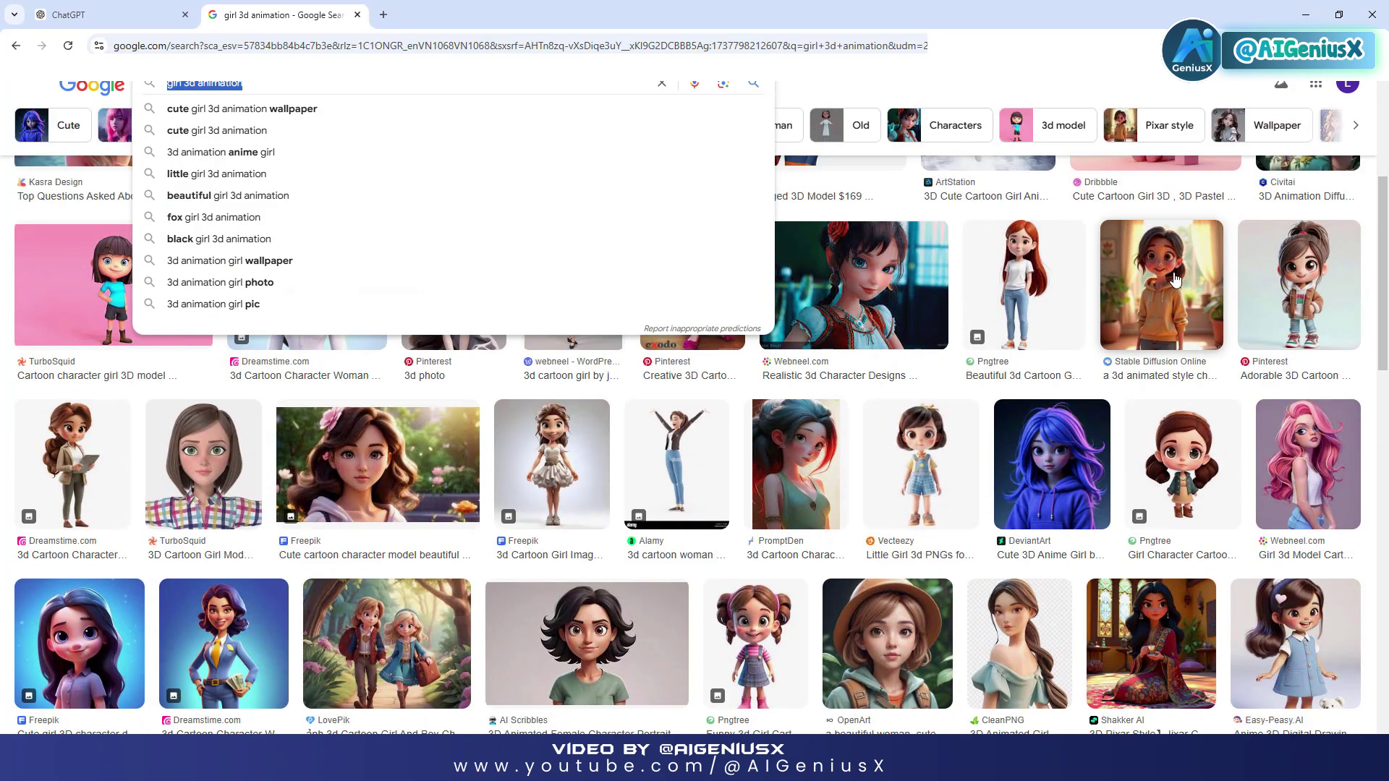
left_click(1164, 289)
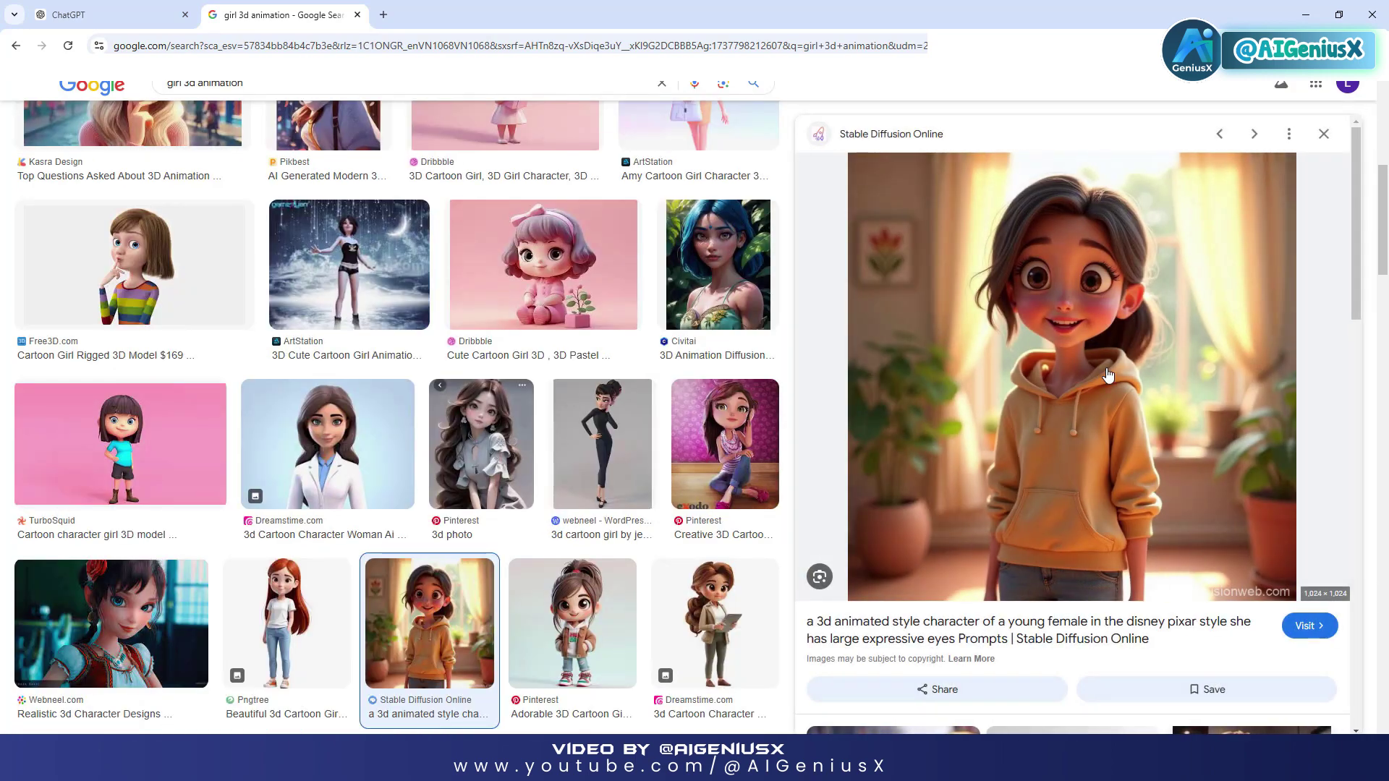
right_click(1106, 372)
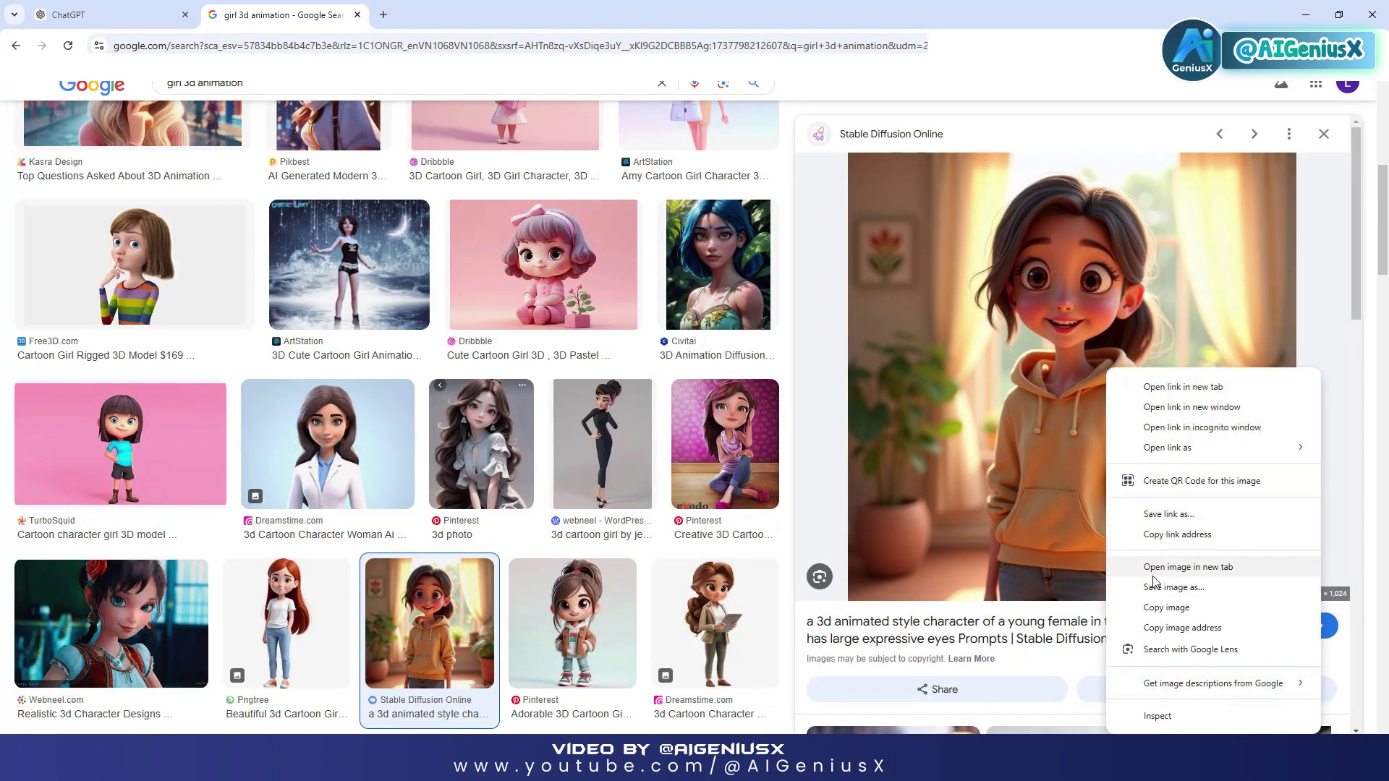
left_click(1186, 609)
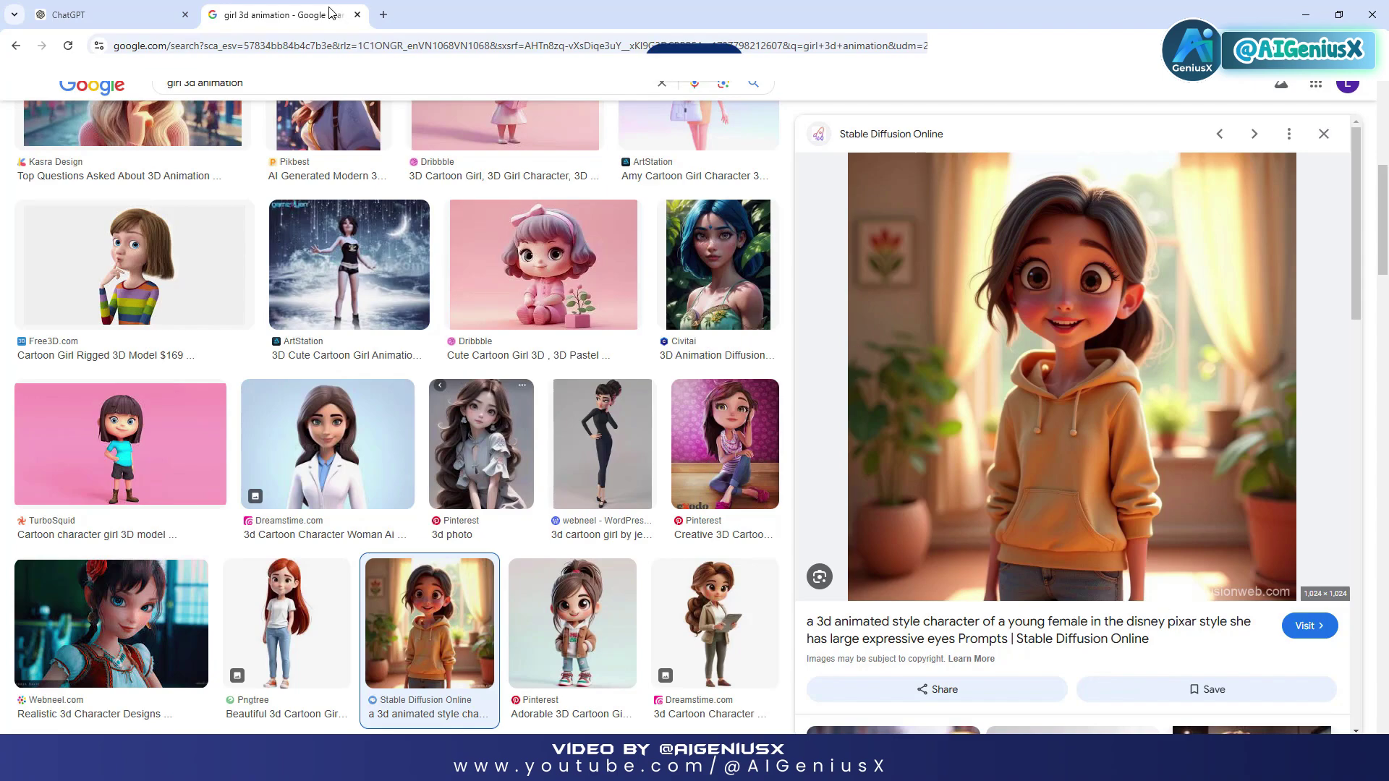
left_click(158, 10)
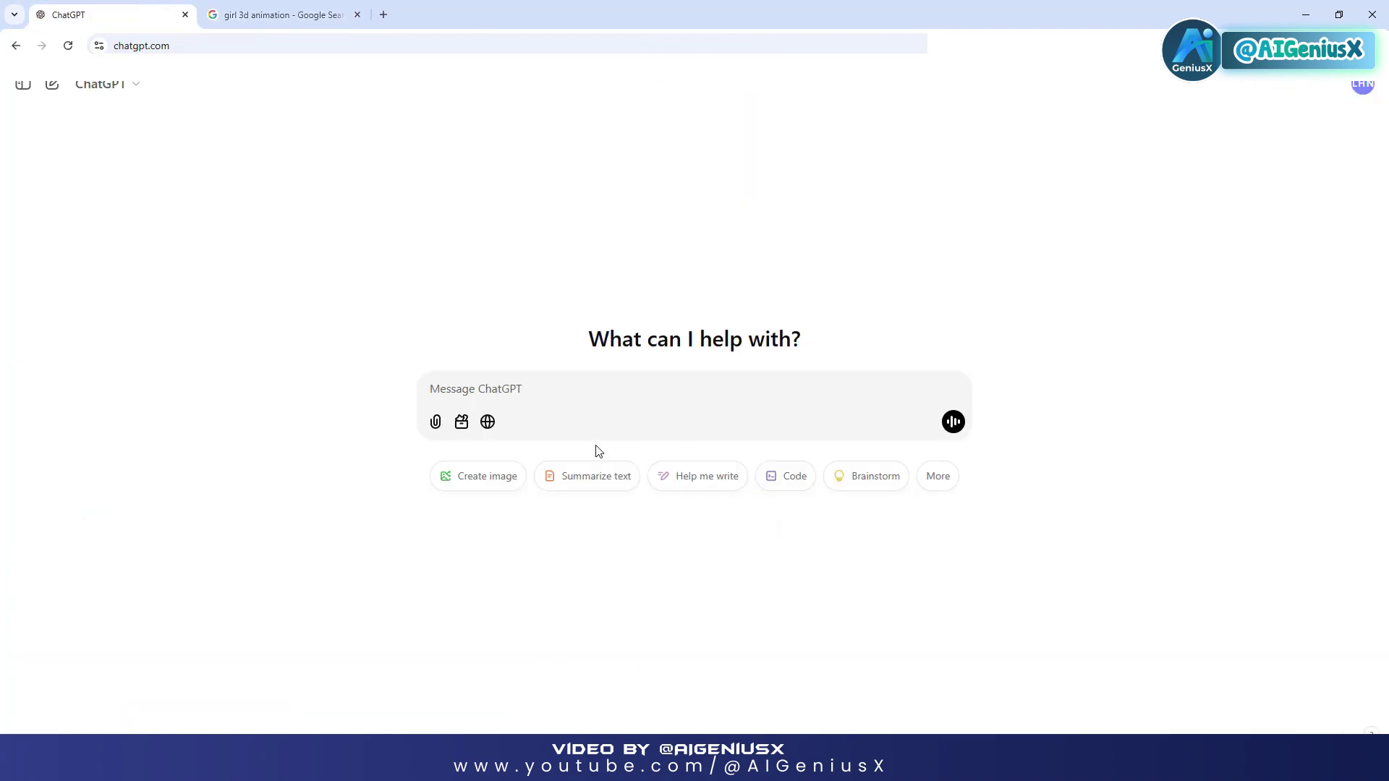
- Send ChatGPT the pasted girl image with a request for a prompt recreating it
key("ctrl+l")
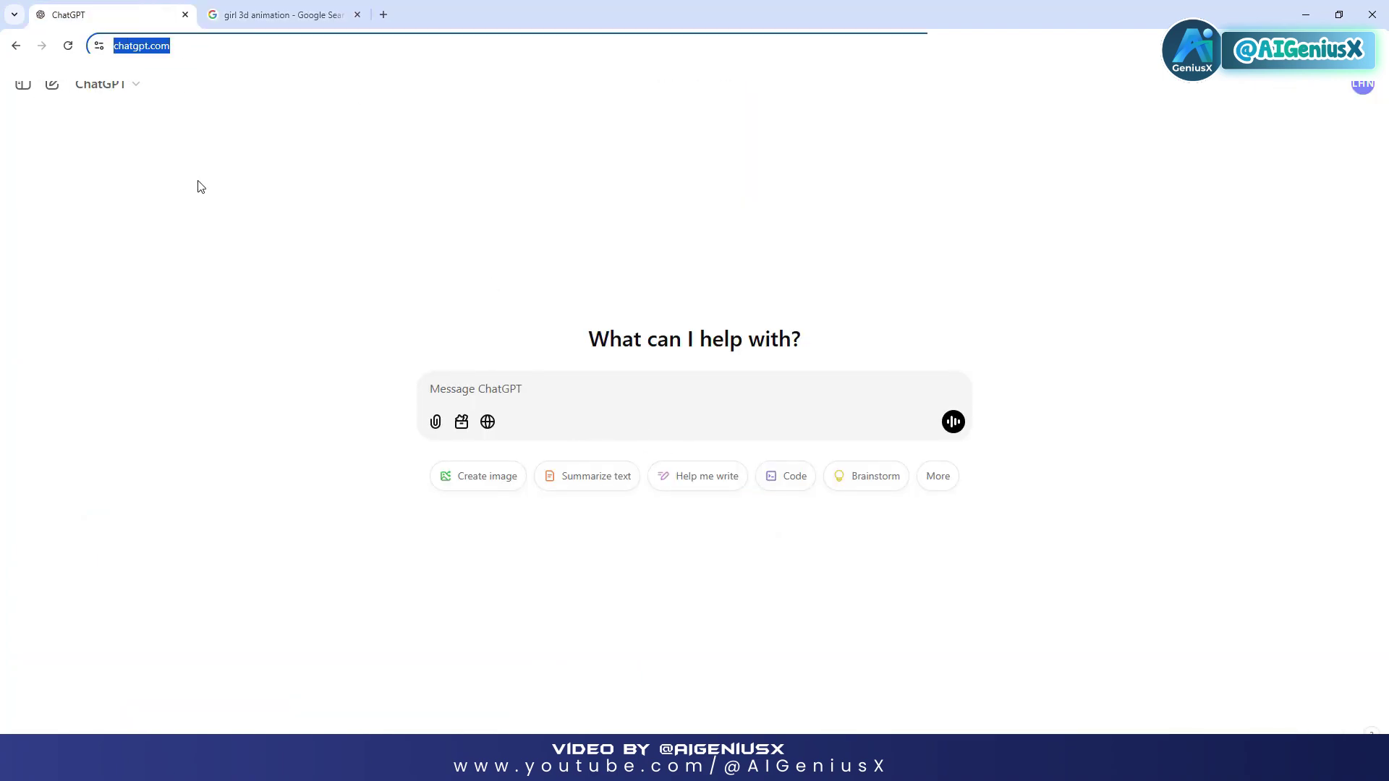
left_click(200, 186)
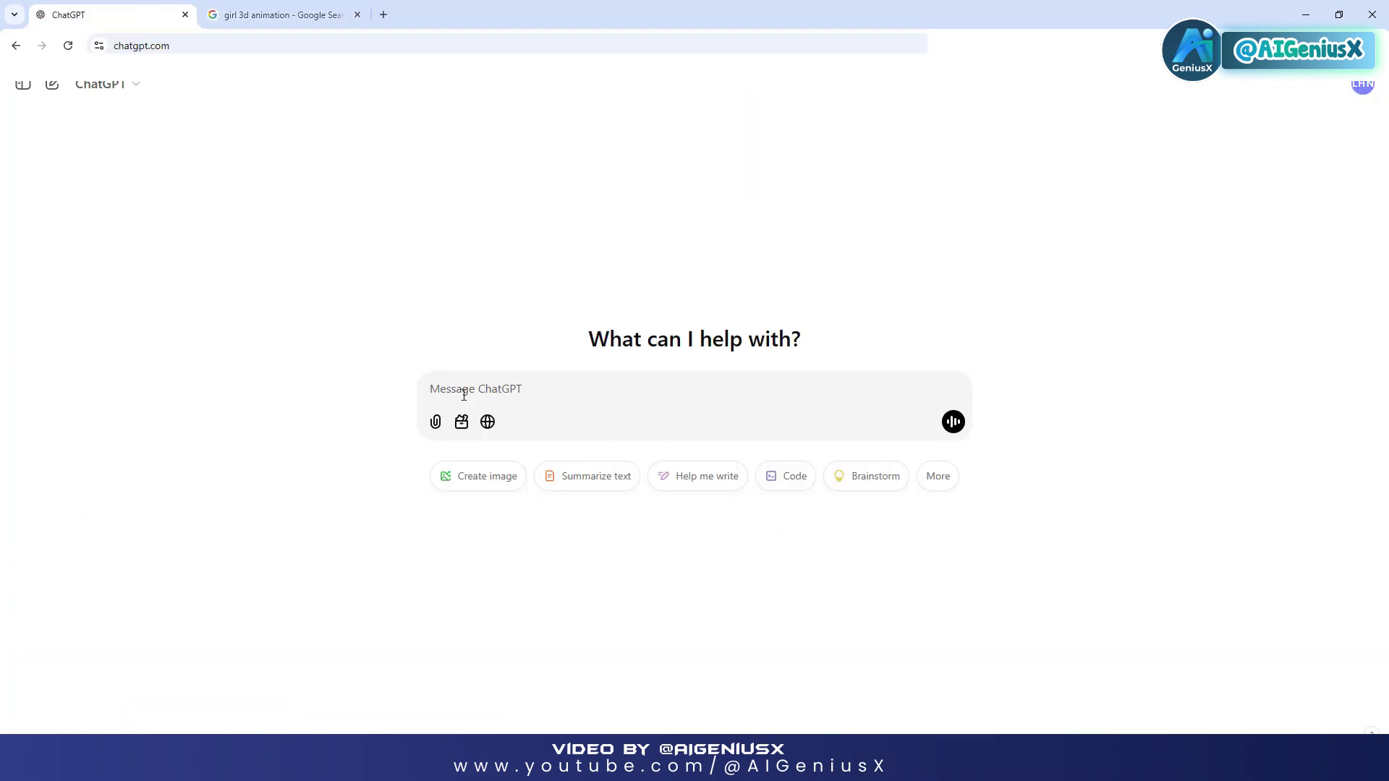
right_click(531, 392)
left_click(556, 536)
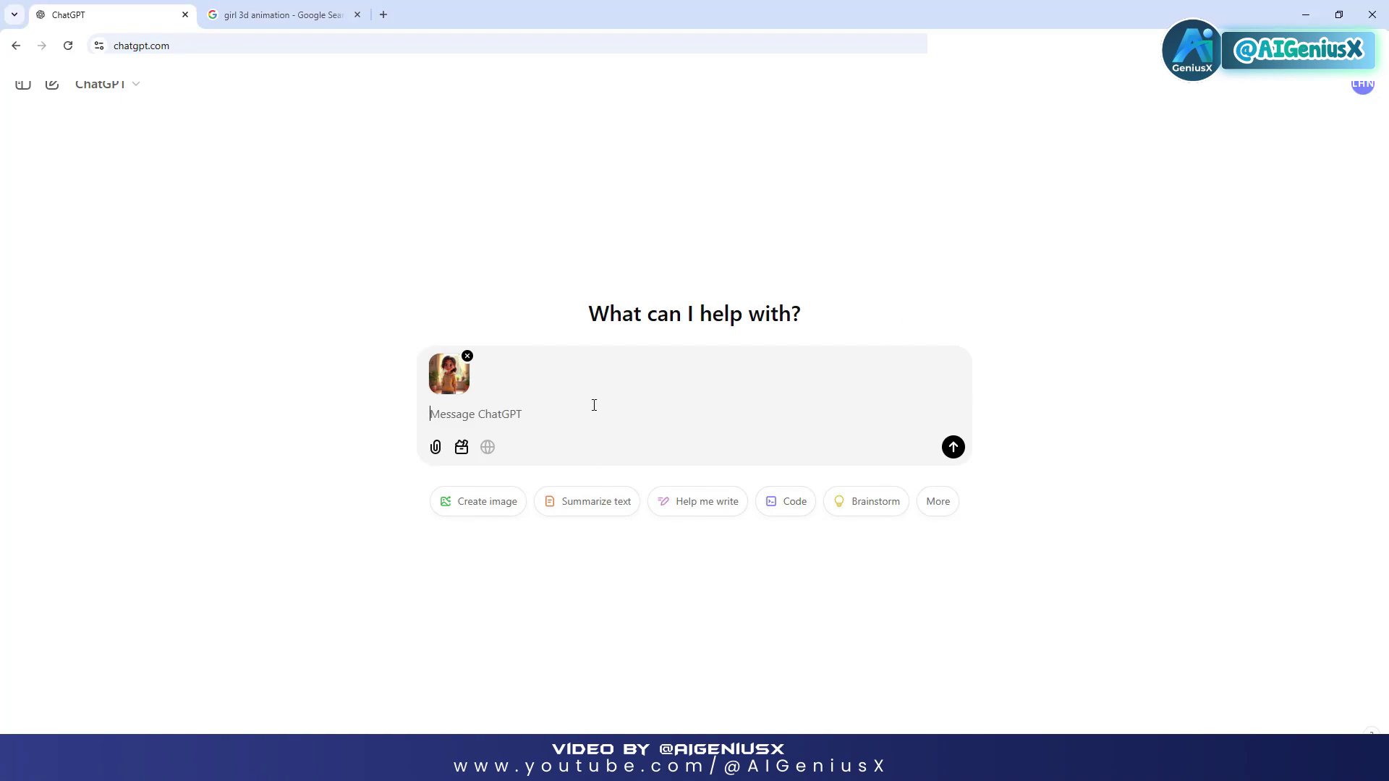
type("please give me prompt to create this image")
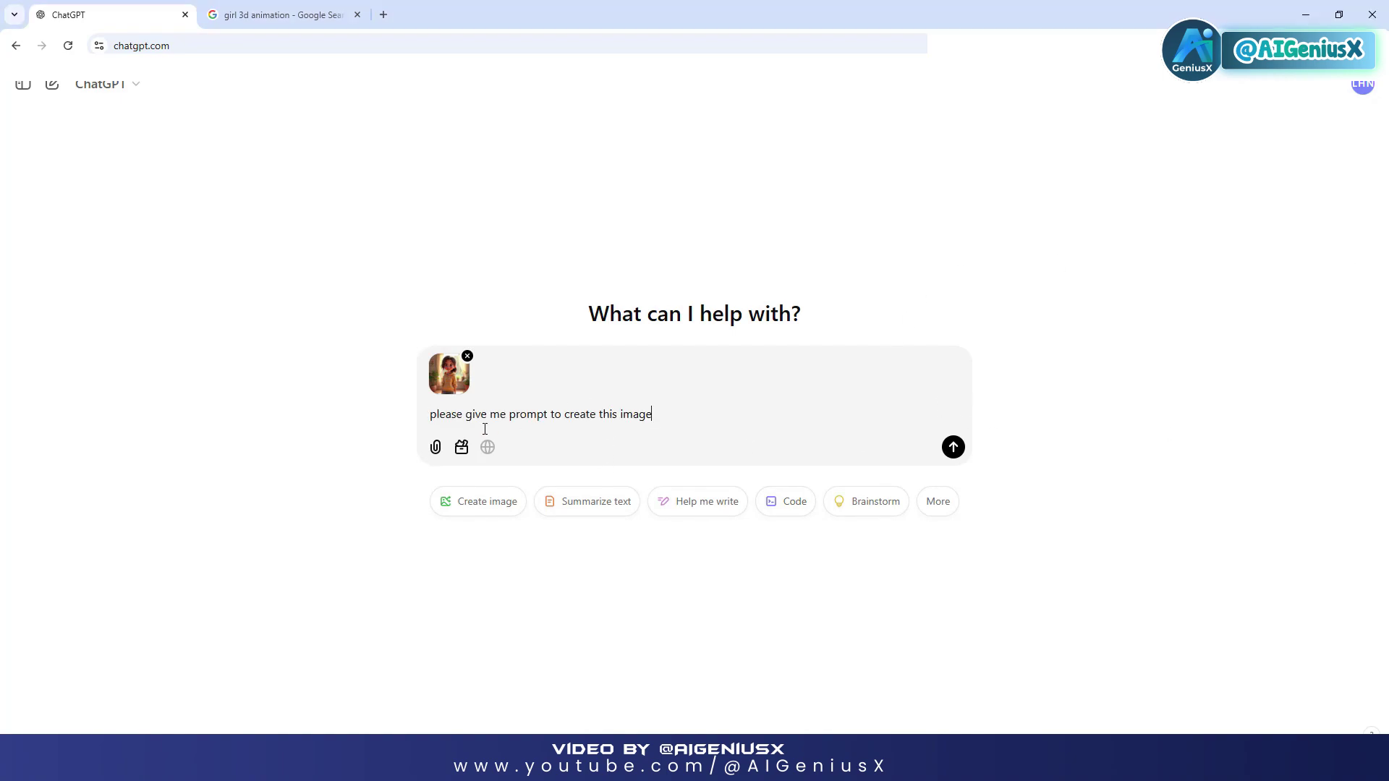
left_click(954, 447)
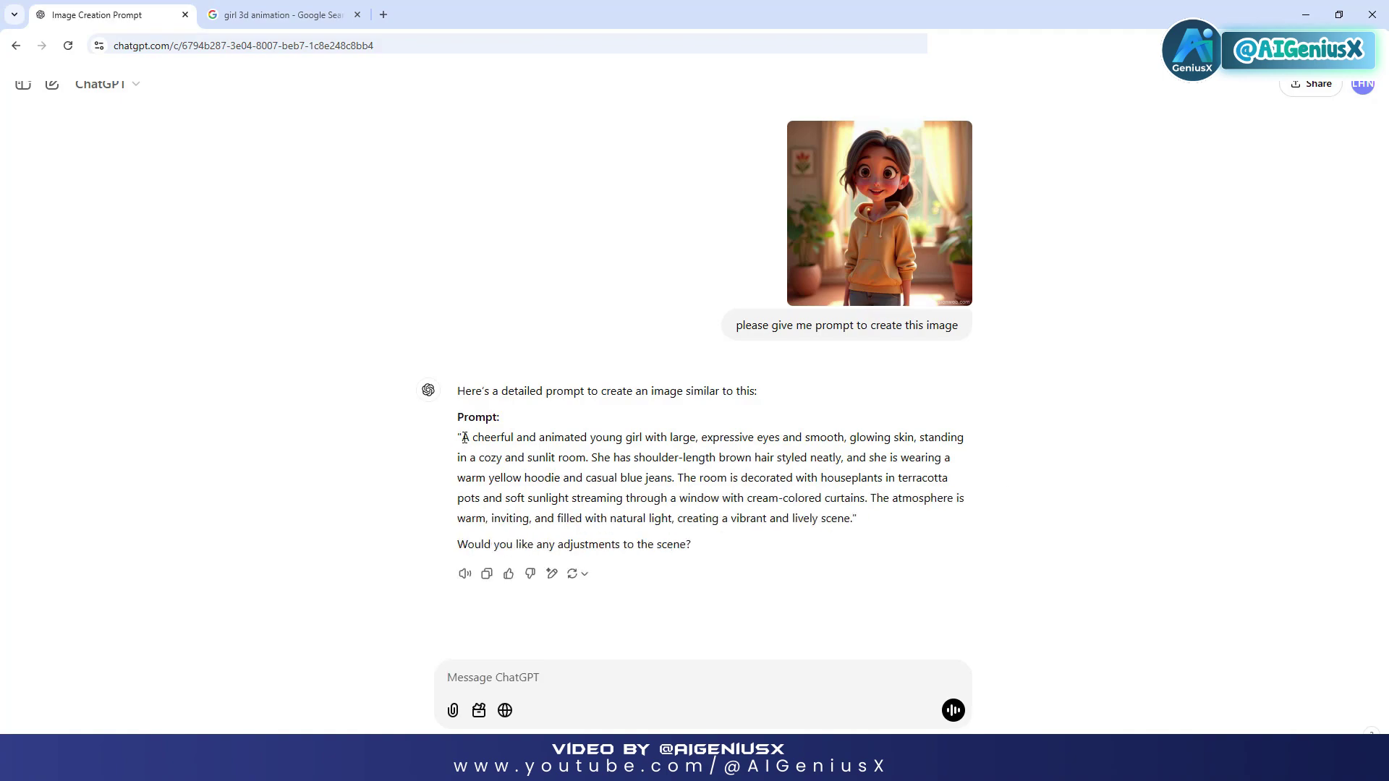
- Copy the detailed prompt paragraph ChatGPT returned
left_click_drag(462, 437, 850, 518)
right_click(811, 492)
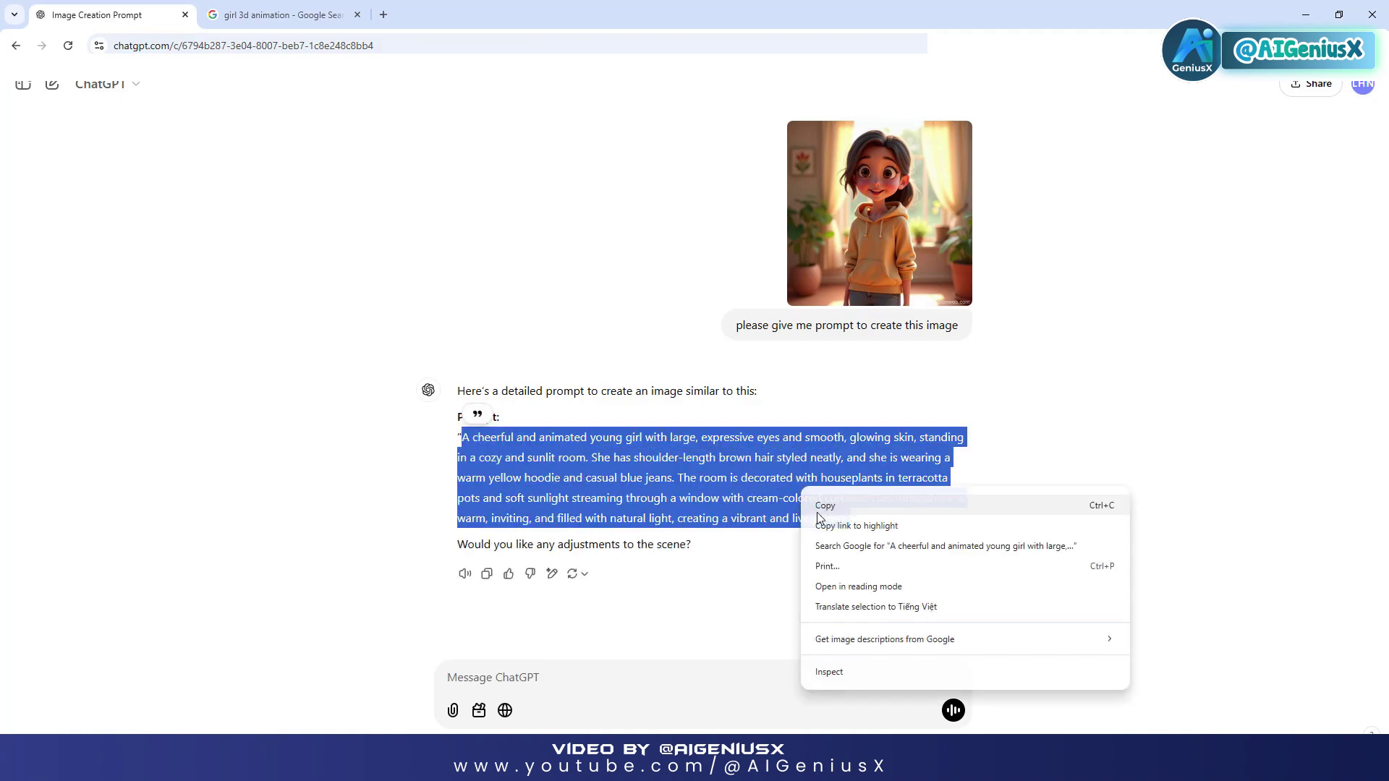
left_click(831, 497)
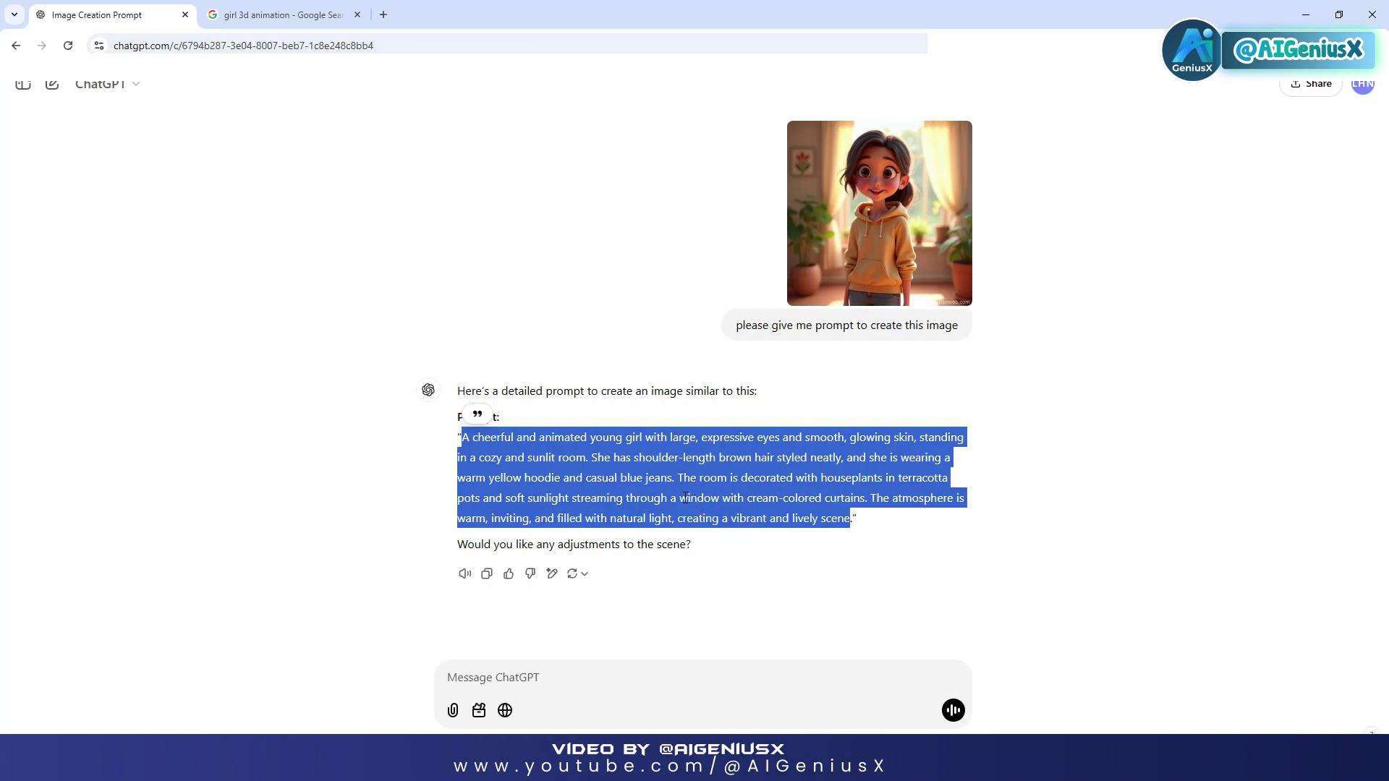
left_click(1132, 472)
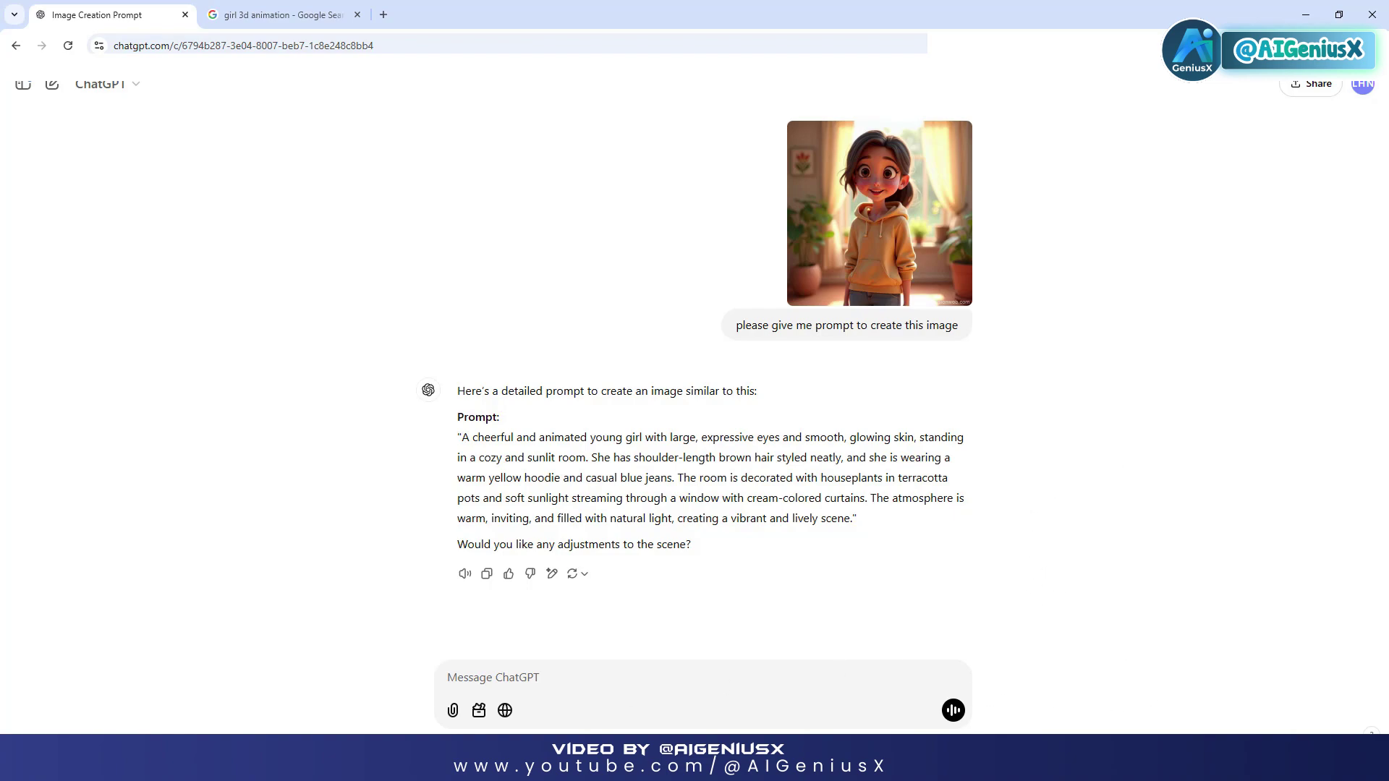
- Paste the sunflower-girl prompt into Dzine's Text to Image, trim the final period, and generate
key("alt+Tab")
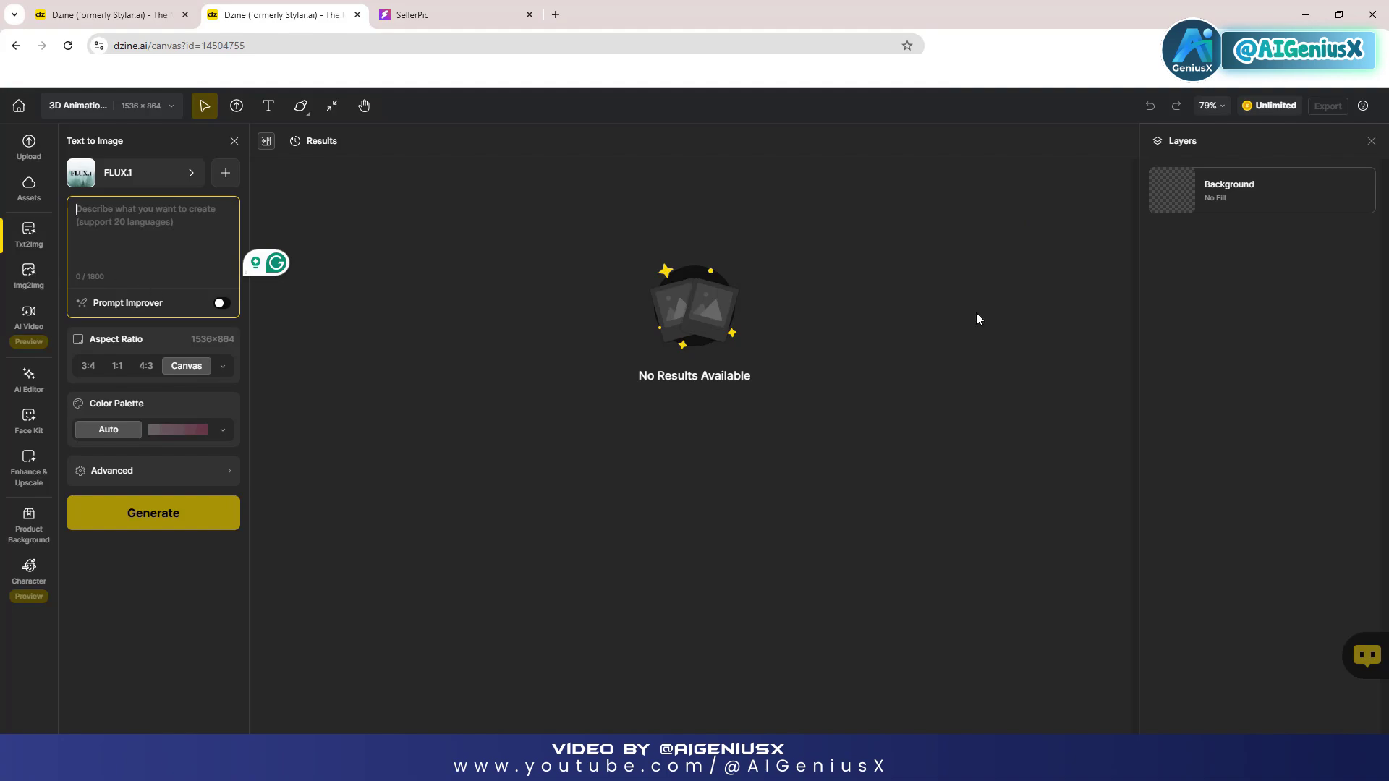
left_click(156, 208)
key("ctrl+v")
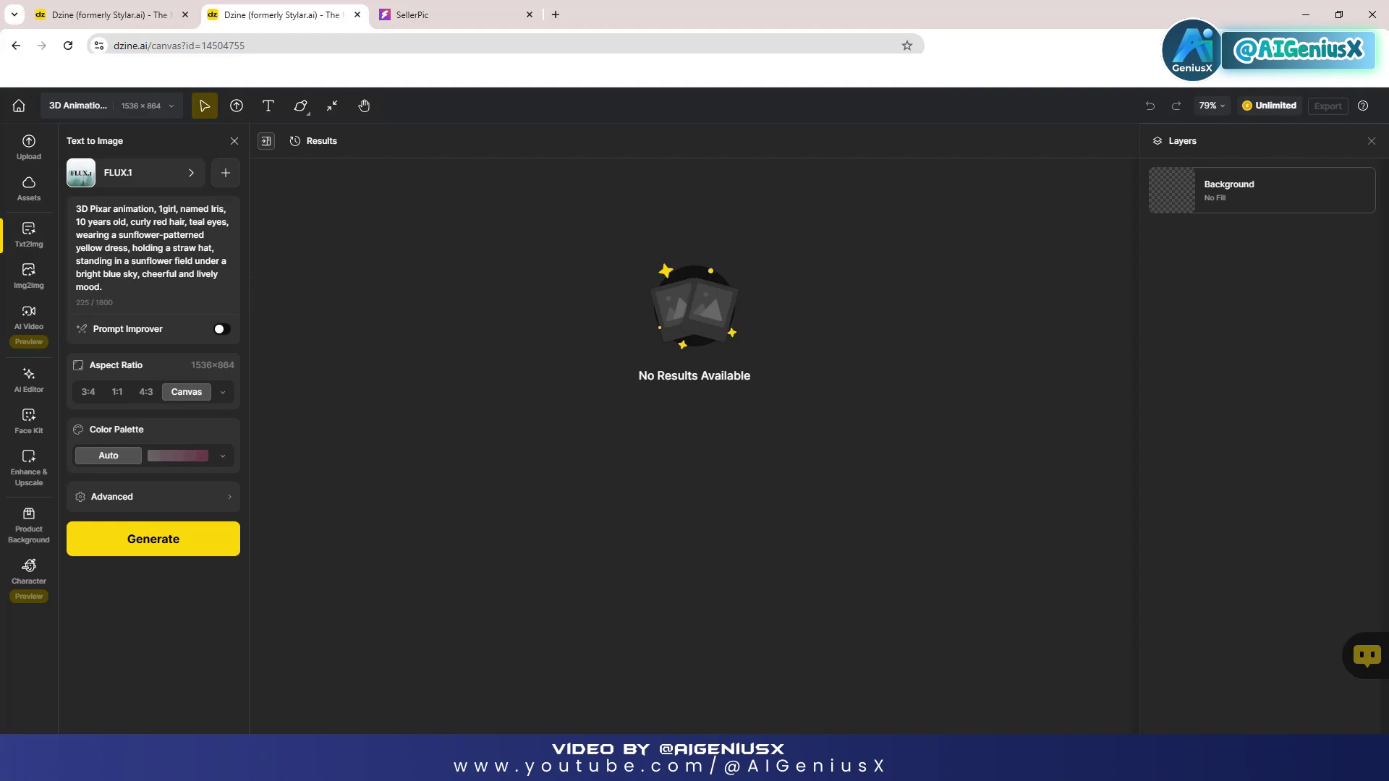
key("BackSpace")
left_click(135, 546)
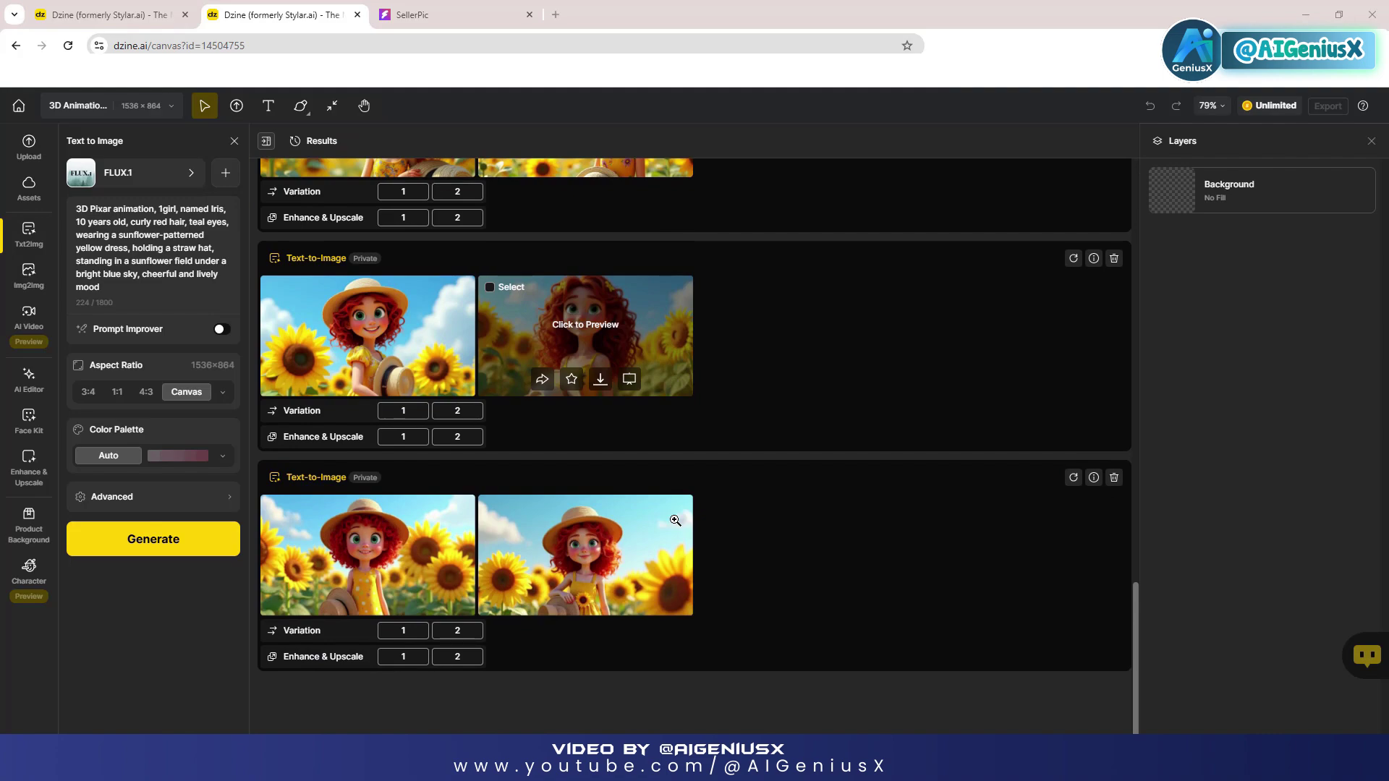
- Scroll the results and preview the sunflower girl and the running girl with a butterfly
scroll(674, 520, "up", 1)
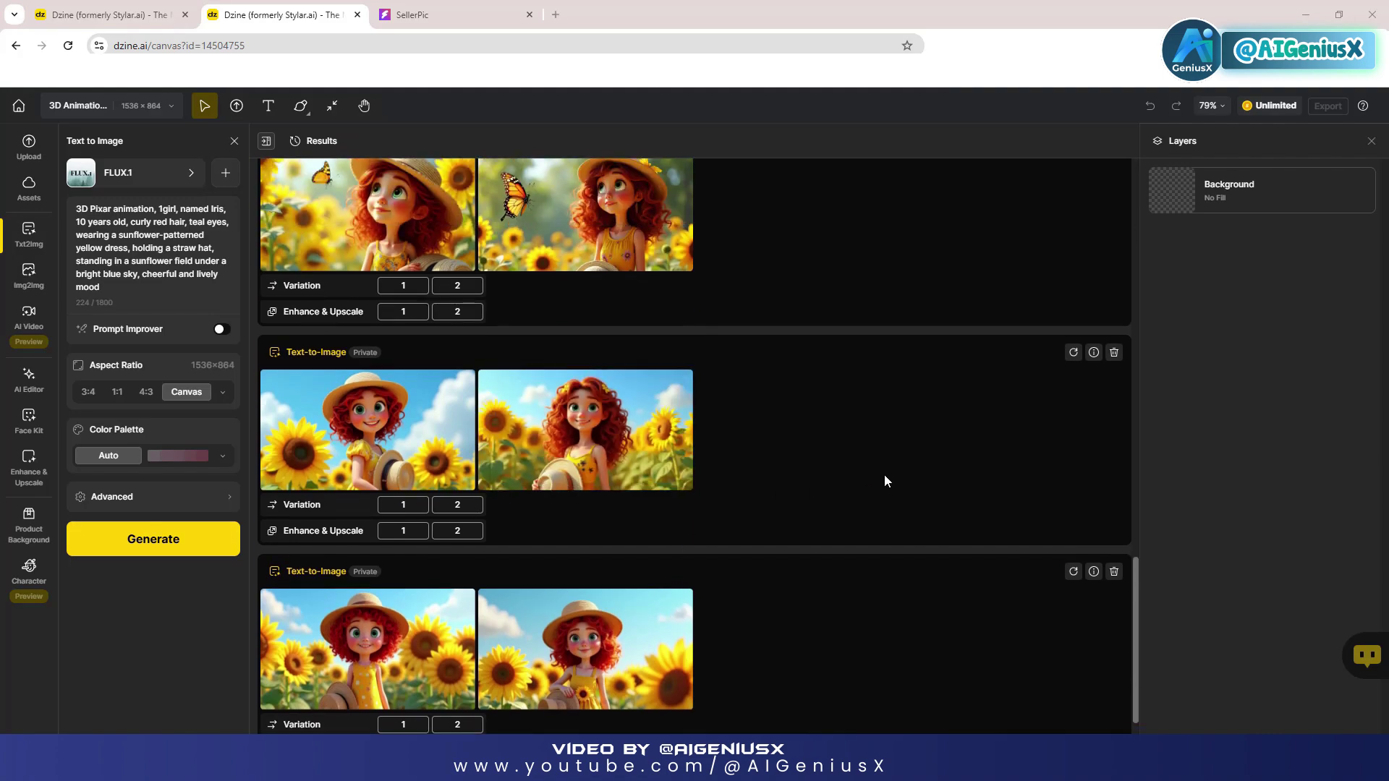
scroll(695, 447, "down", 1)
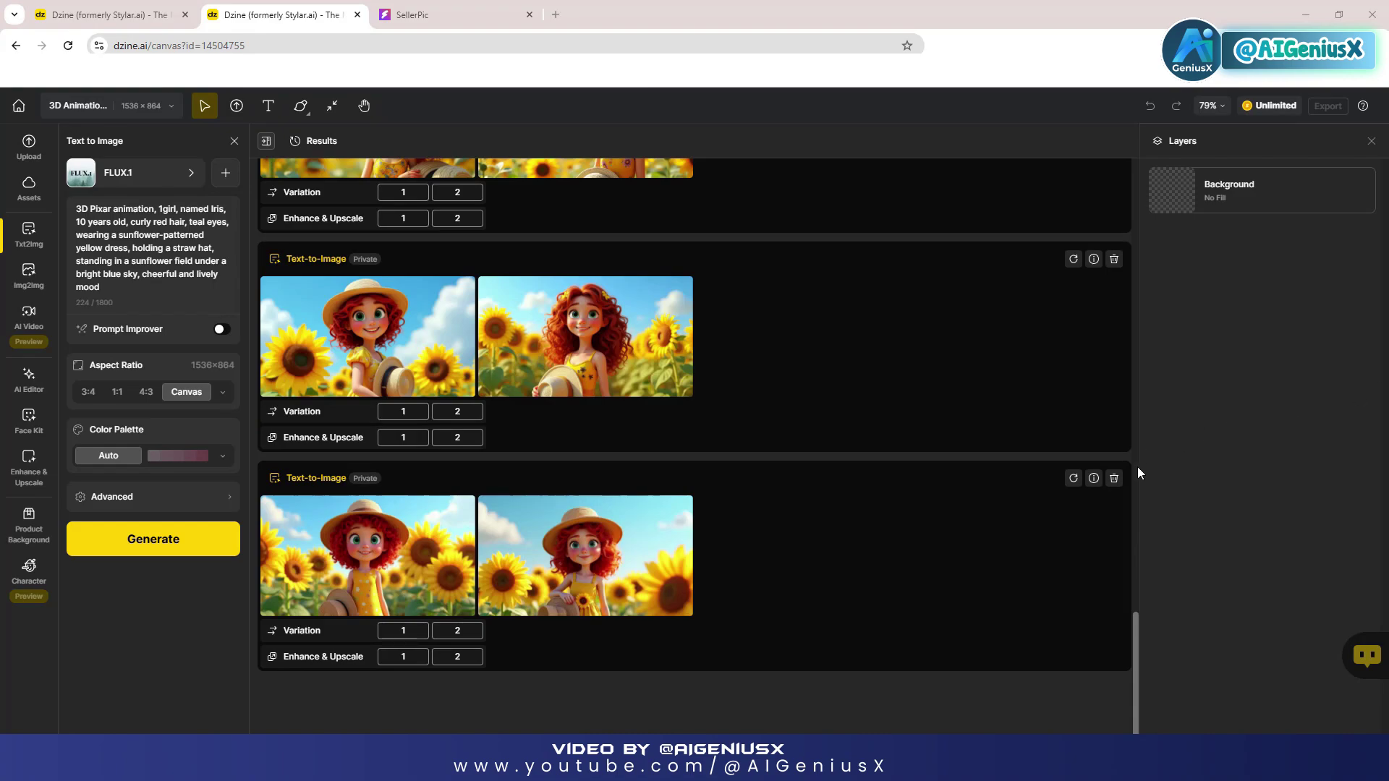
scroll(894, 575, "up", 5)
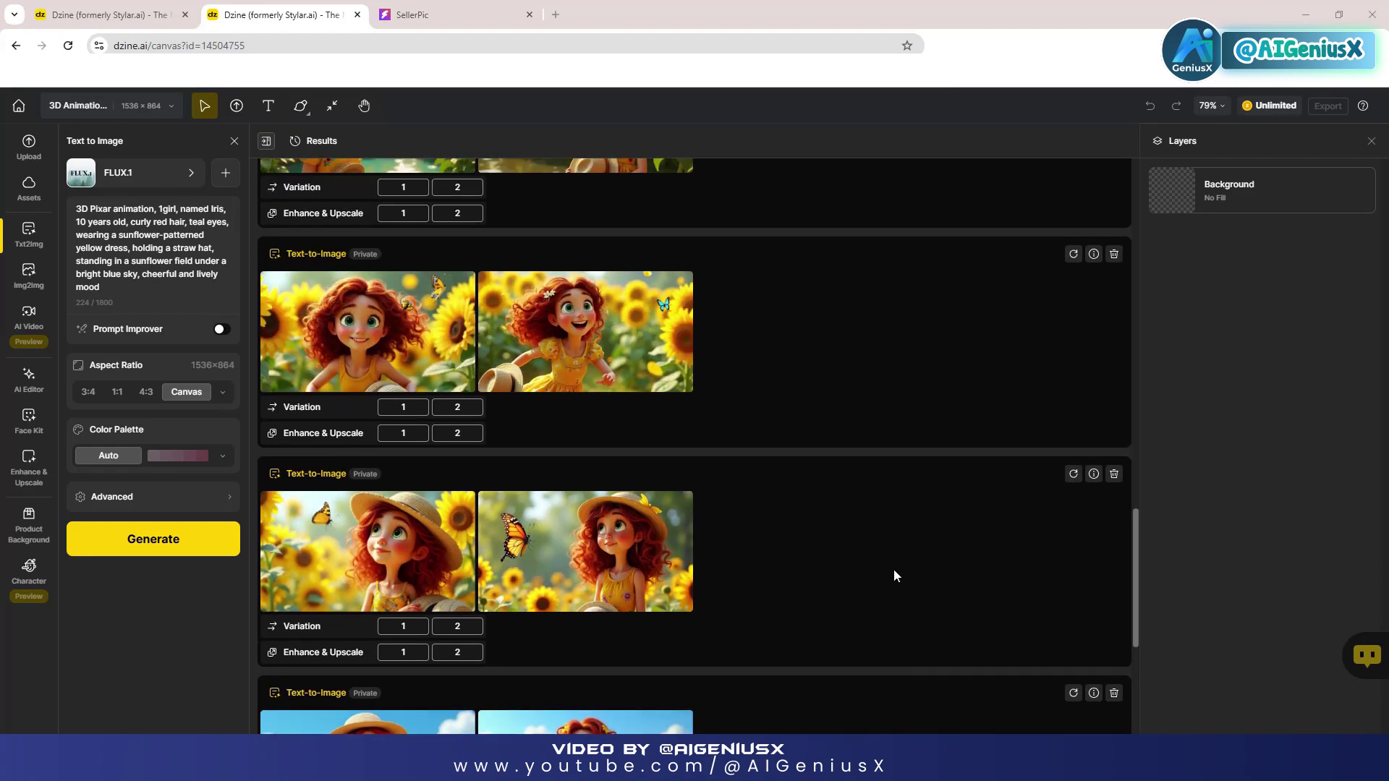
scroll(894, 575, "up", 10)
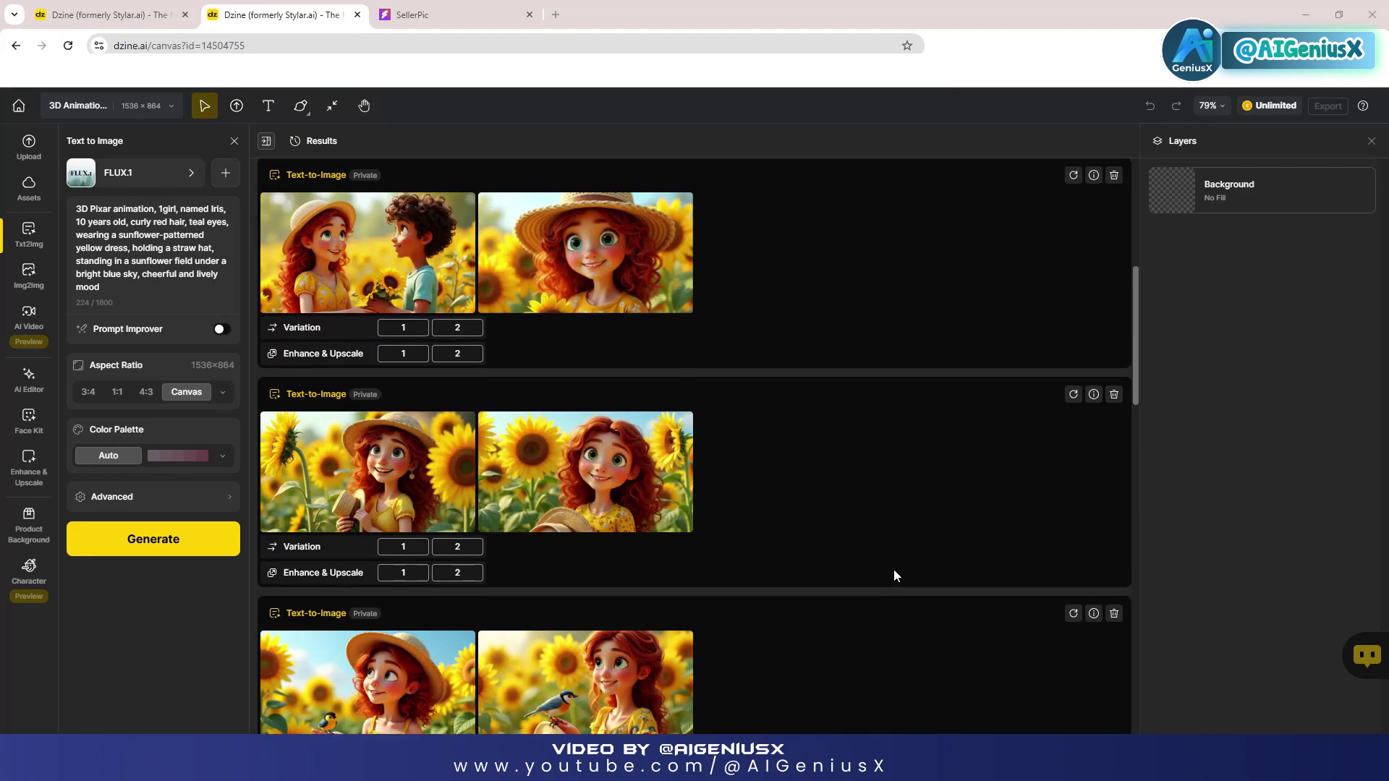
scroll(894, 575, "up", 5)
scroll(894, 575, "down", 6)
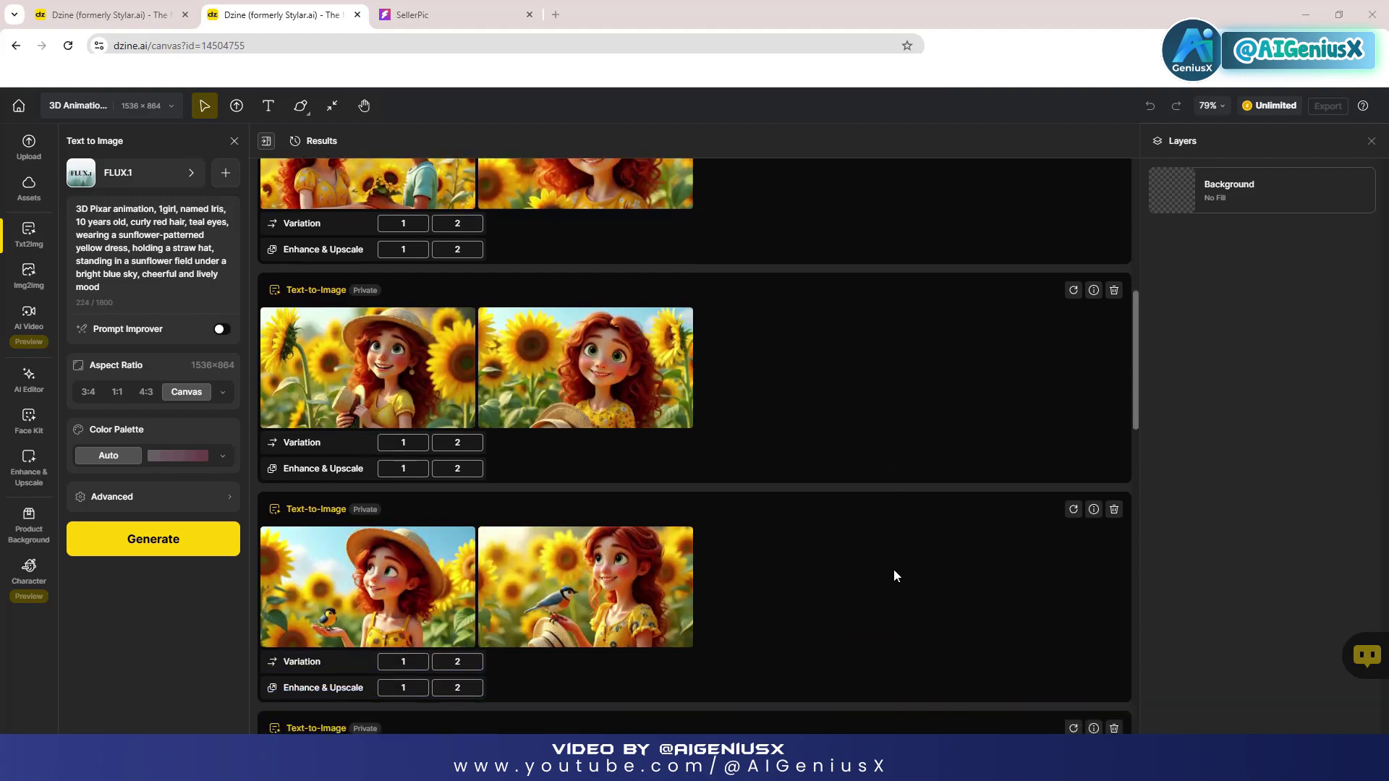
scroll(892, 570, "down", 6)
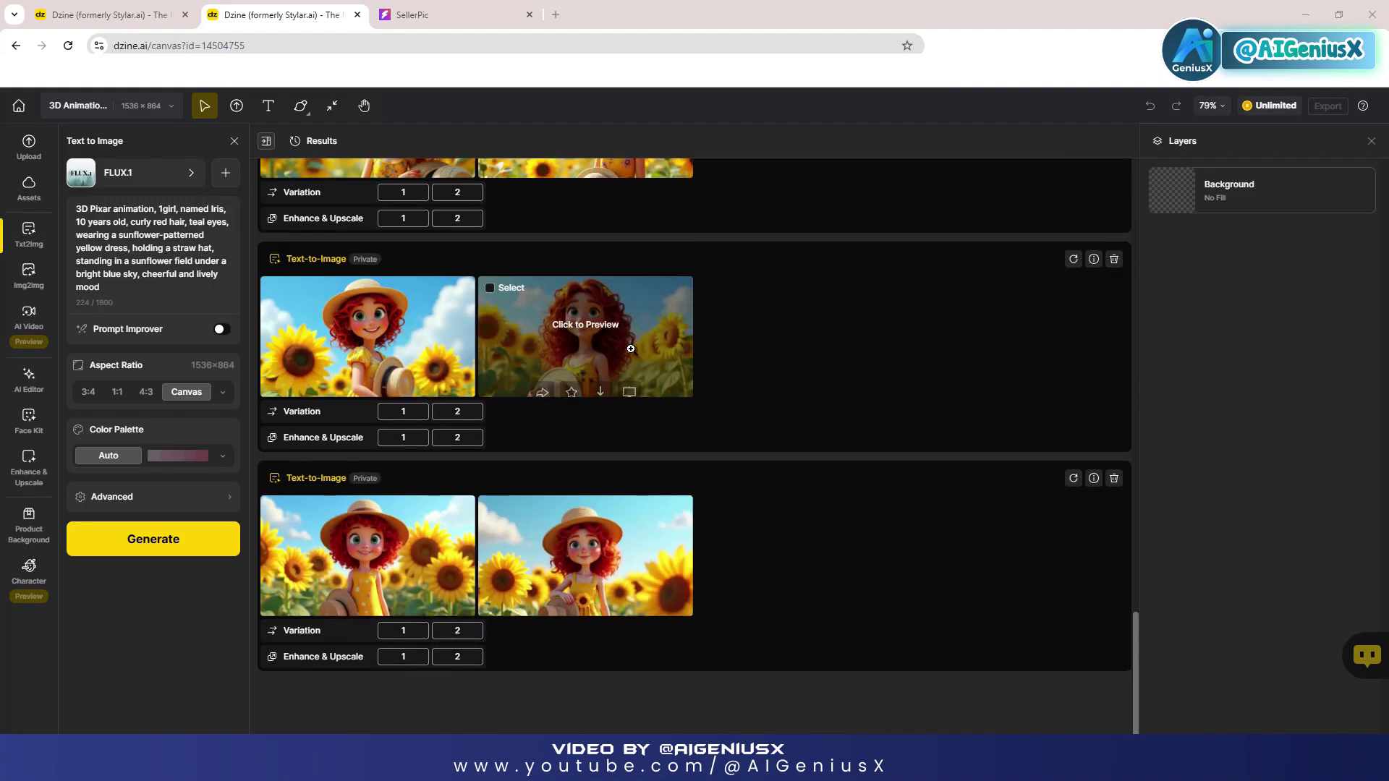
left_click(631, 348)
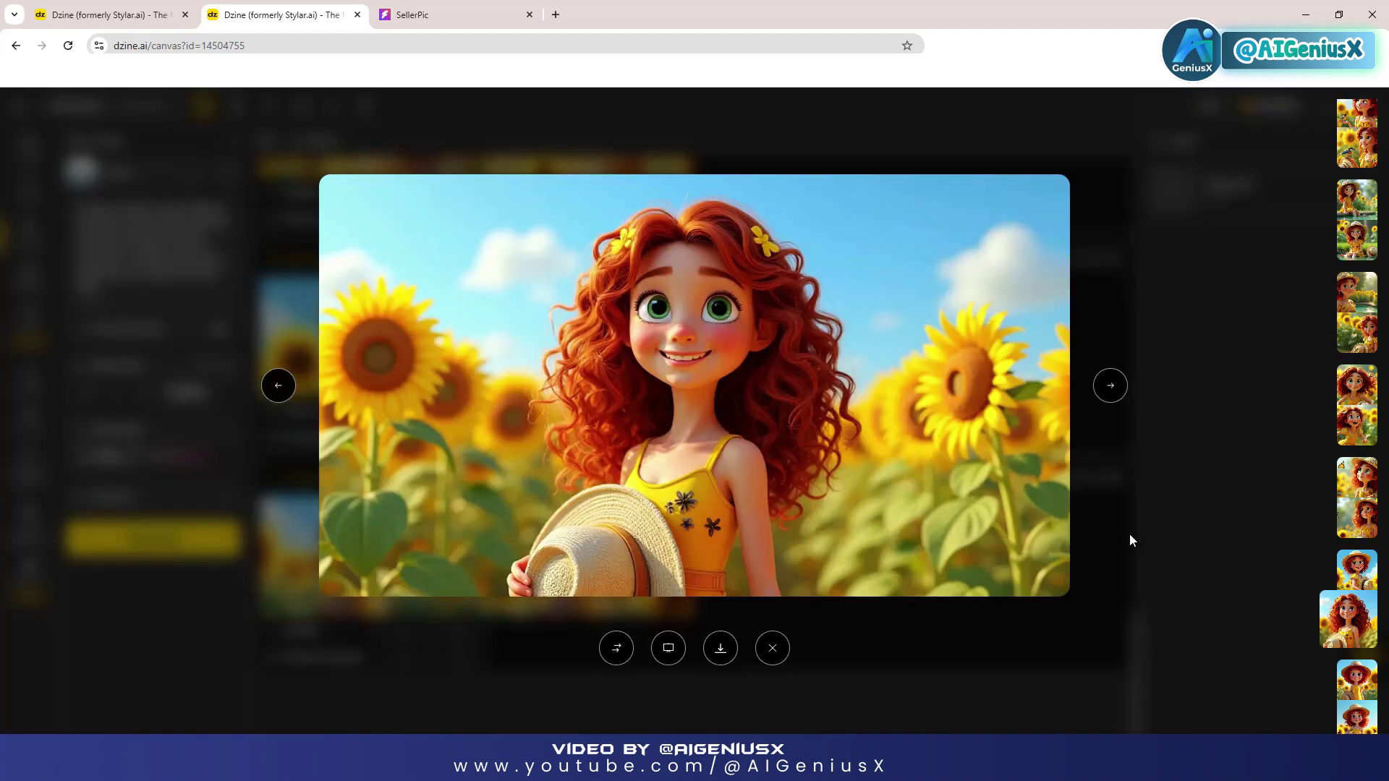
left_click(1130, 533)
scroll(904, 492, "up", 3)
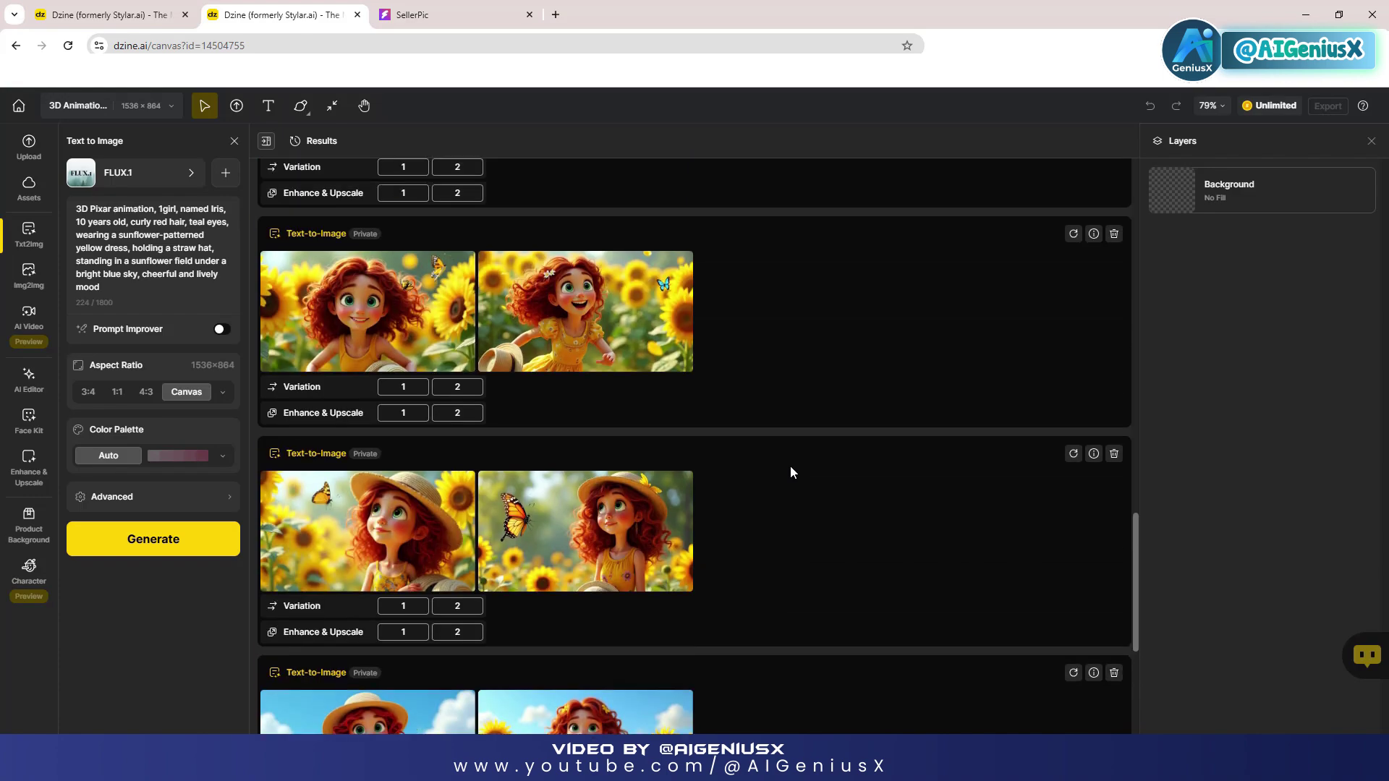
scroll(790, 466, "up", 2)
left_click(593, 405)
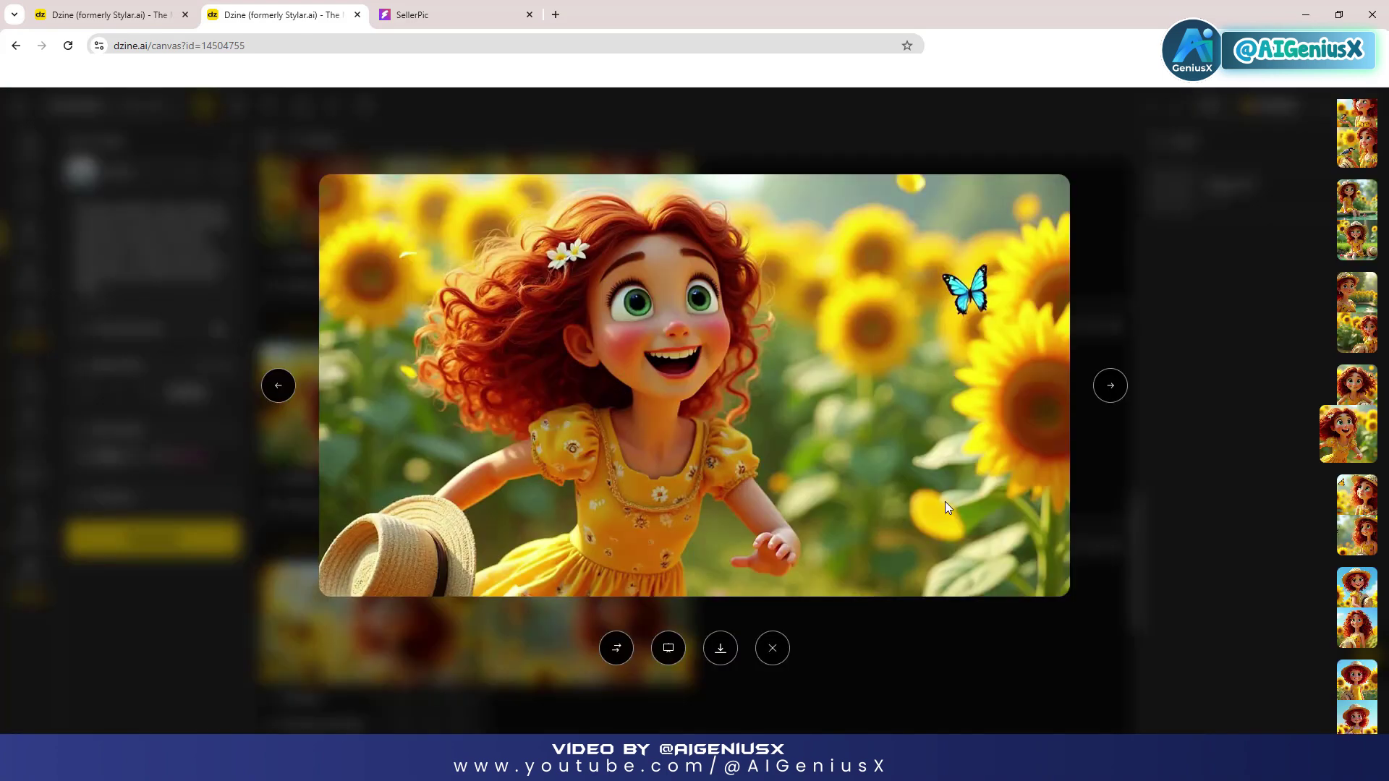
left_click(1147, 559)
- Preview the hat, smiling, bird-holding and straw-hat close-up images, then scroll the results list
scroll(807, 502, "down", 2)
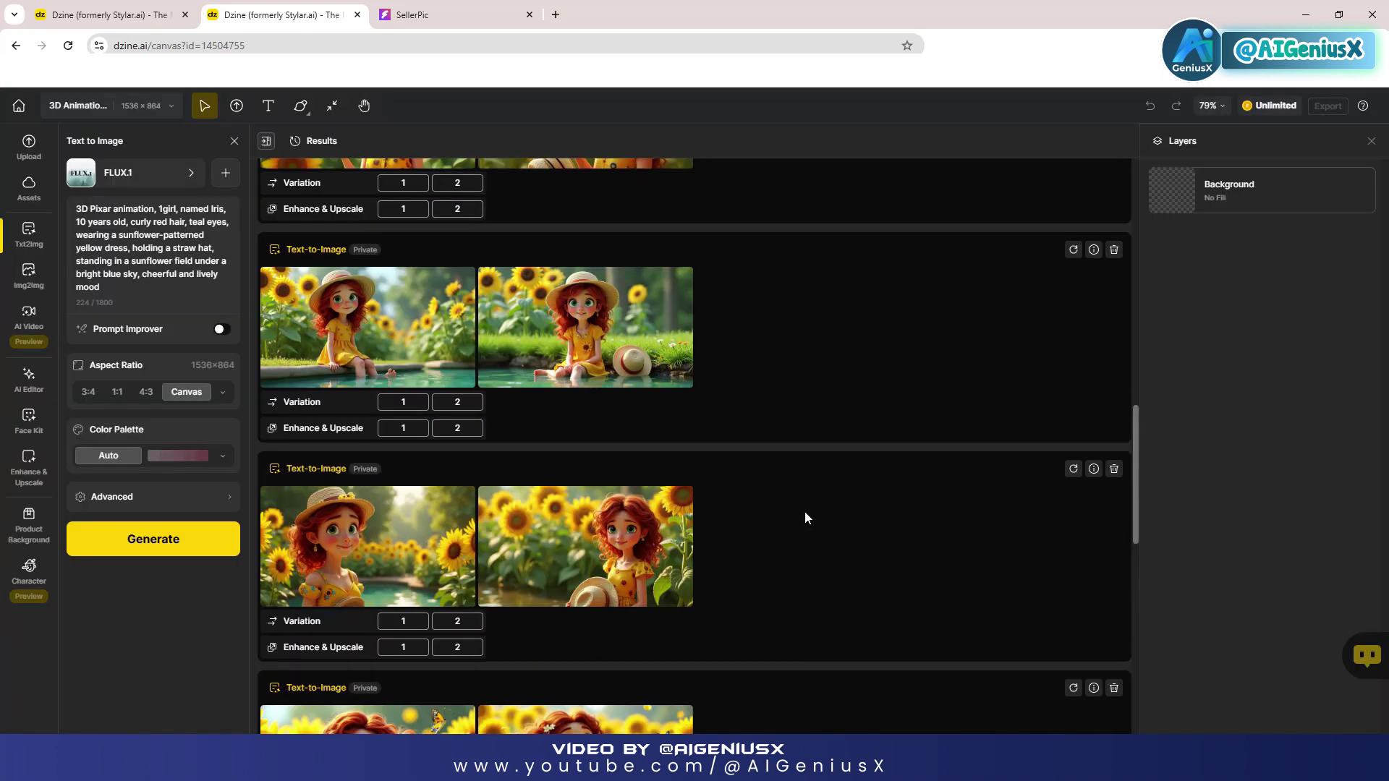
scroll(768, 540, "up", 2)
left_click(586, 470)
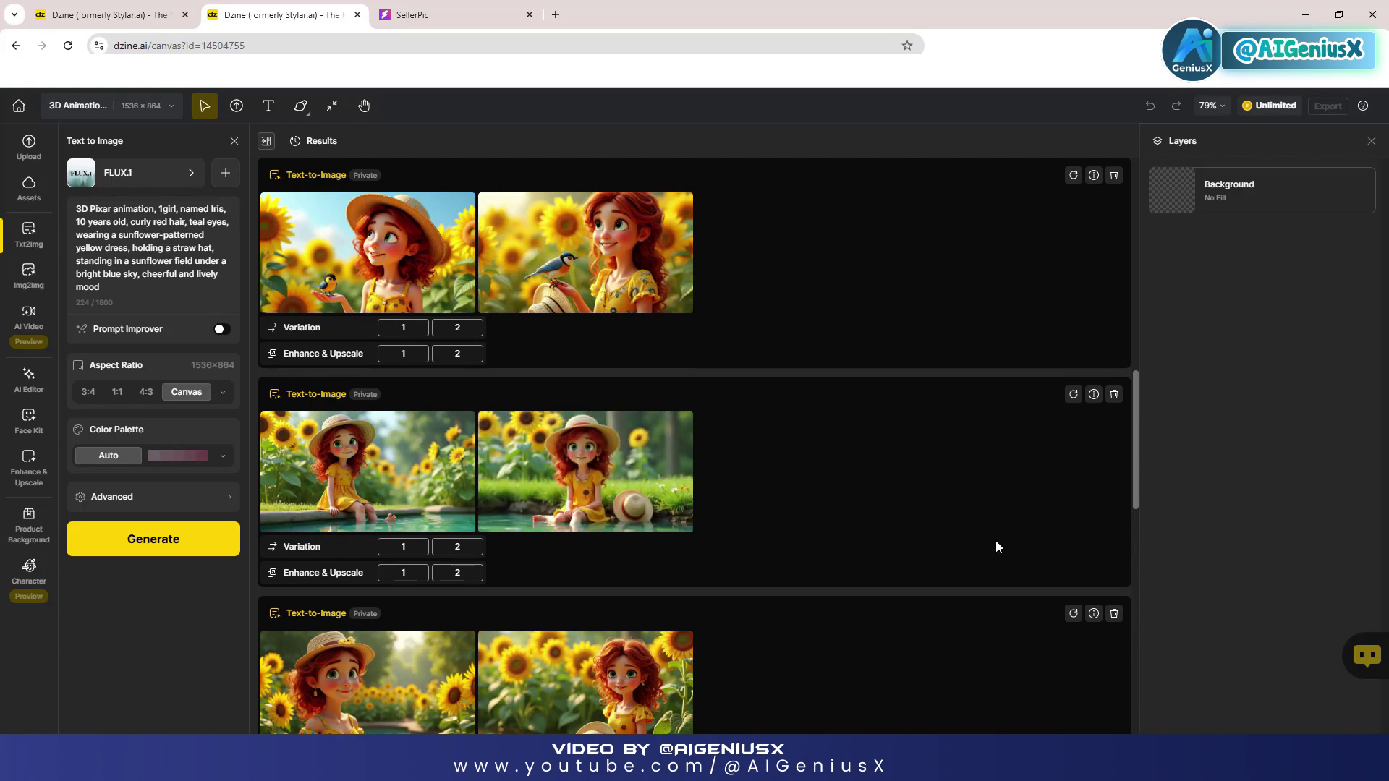
left_click(1187, 564)
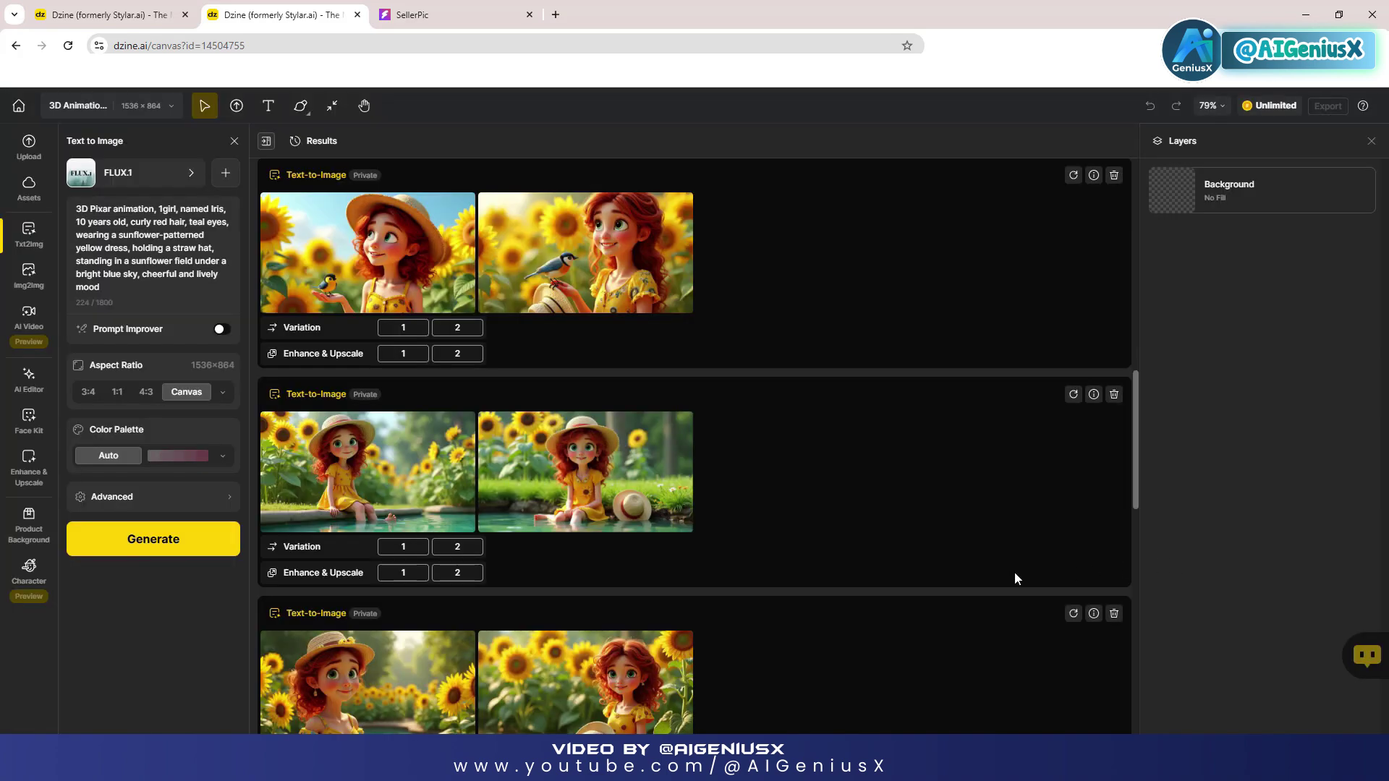
scroll(976, 573, "up", 1)
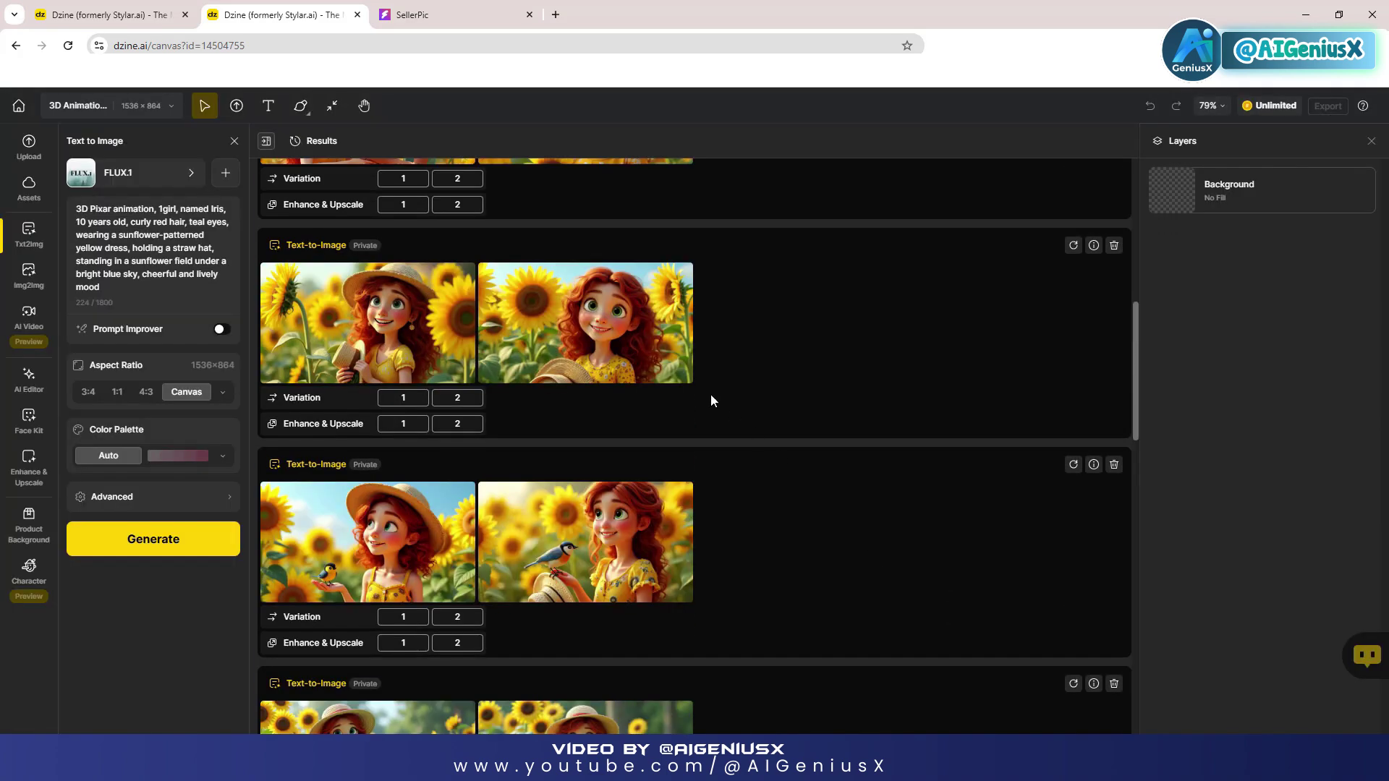
left_click(655, 321)
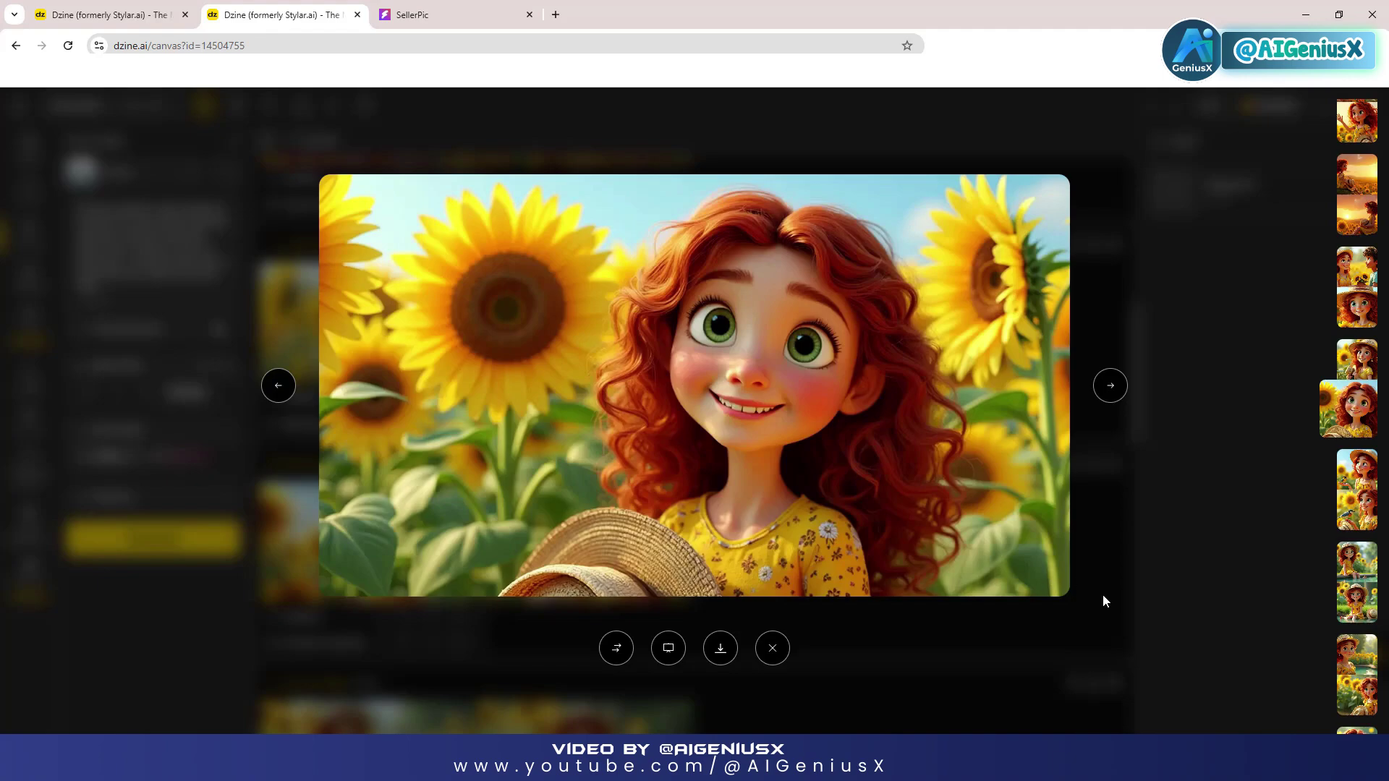
left_click(1104, 601)
left_click(665, 571)
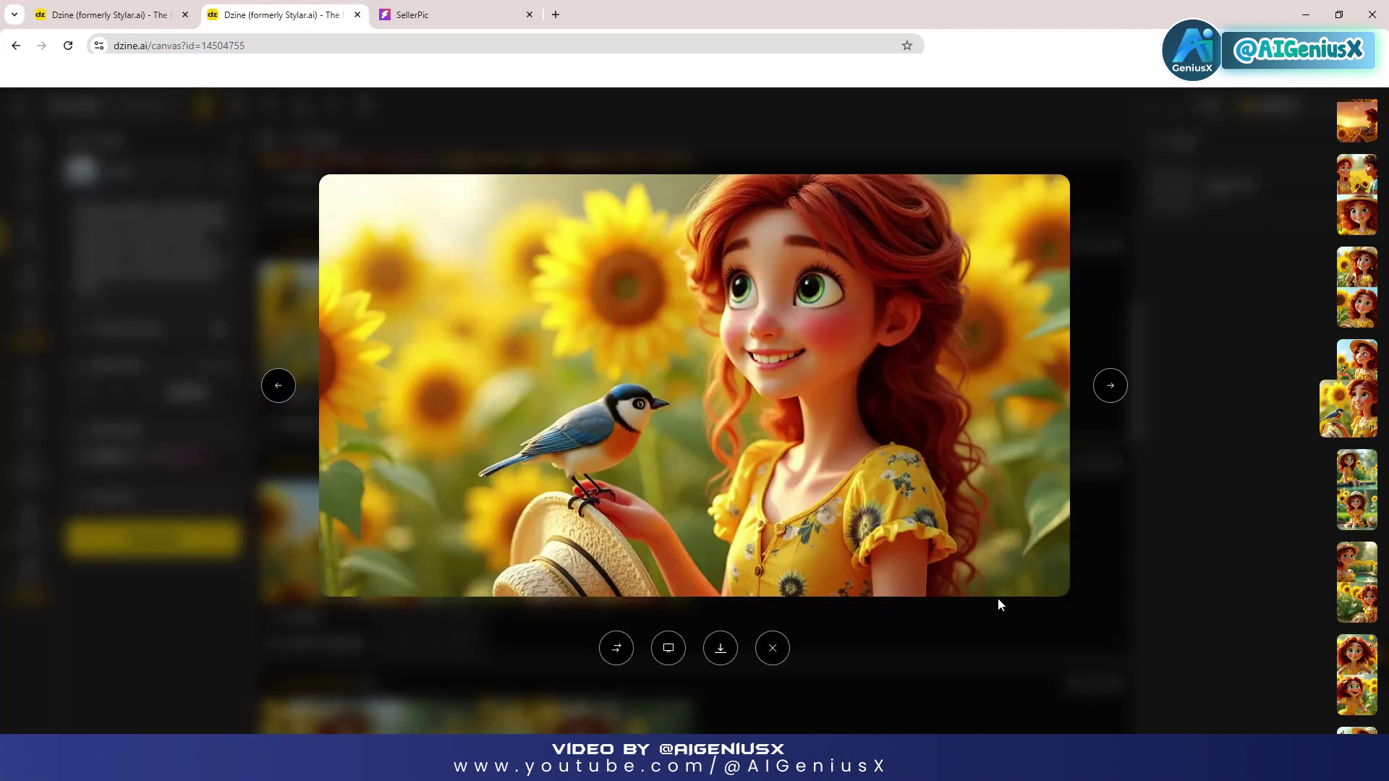
left_click(1164, 597)
scroll(861, 514, "up", 5)
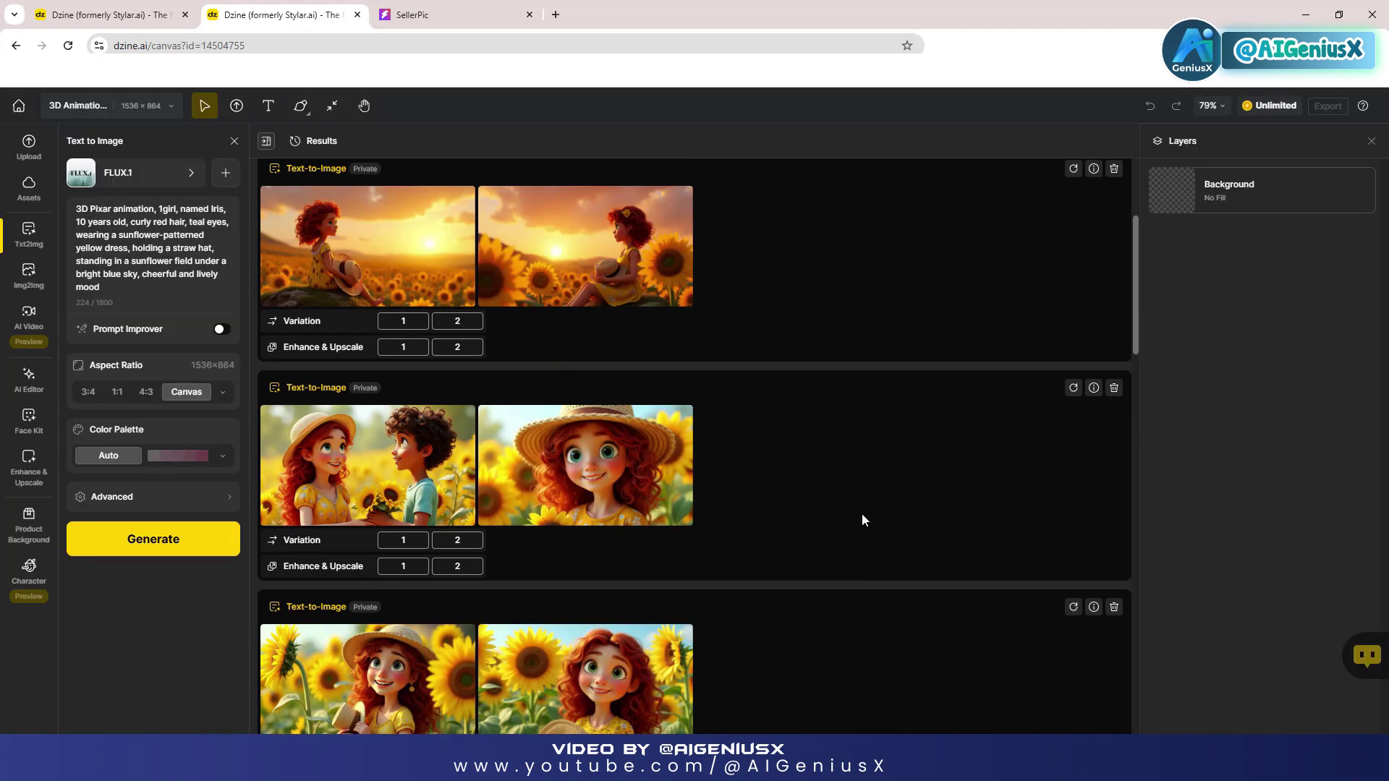
left_click(651, 484)
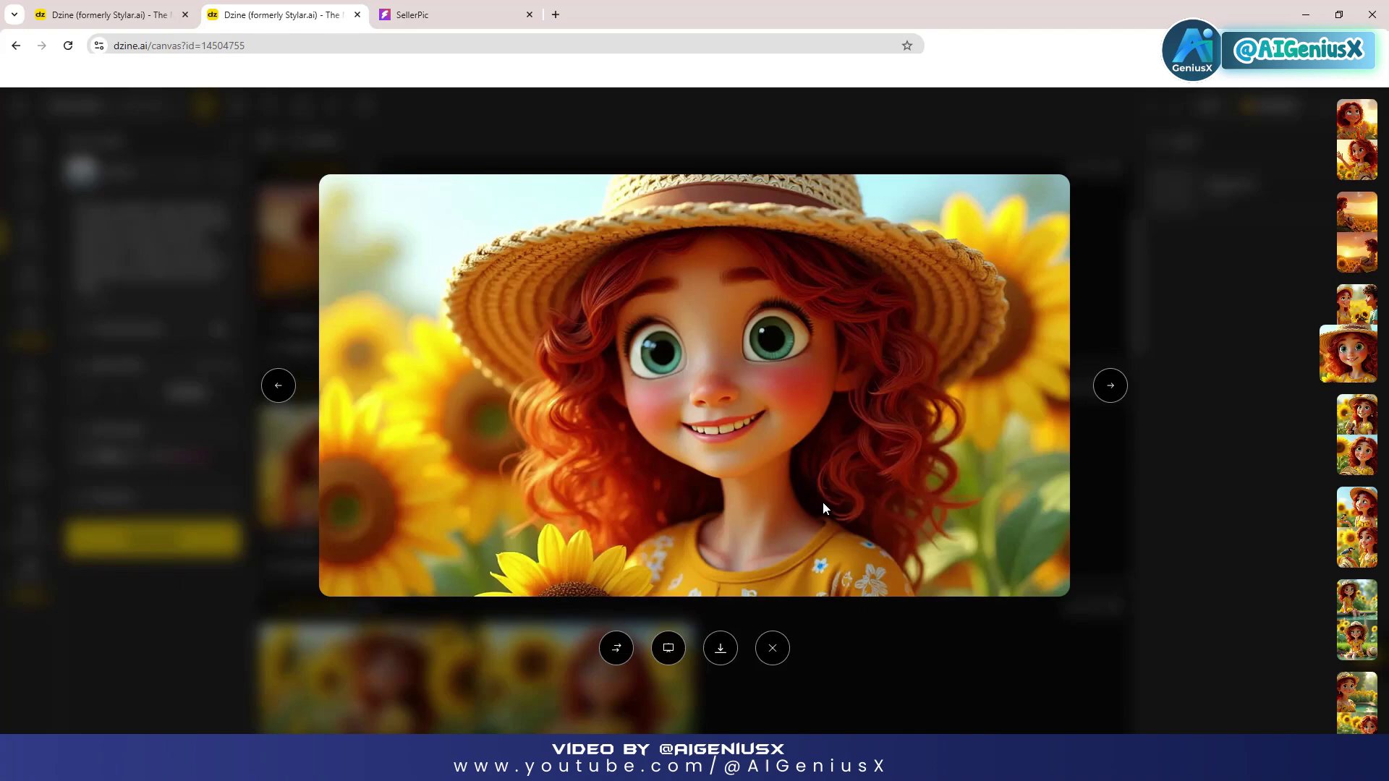
left_click(1113, 637)
scroll(778, 537, "down", 5)
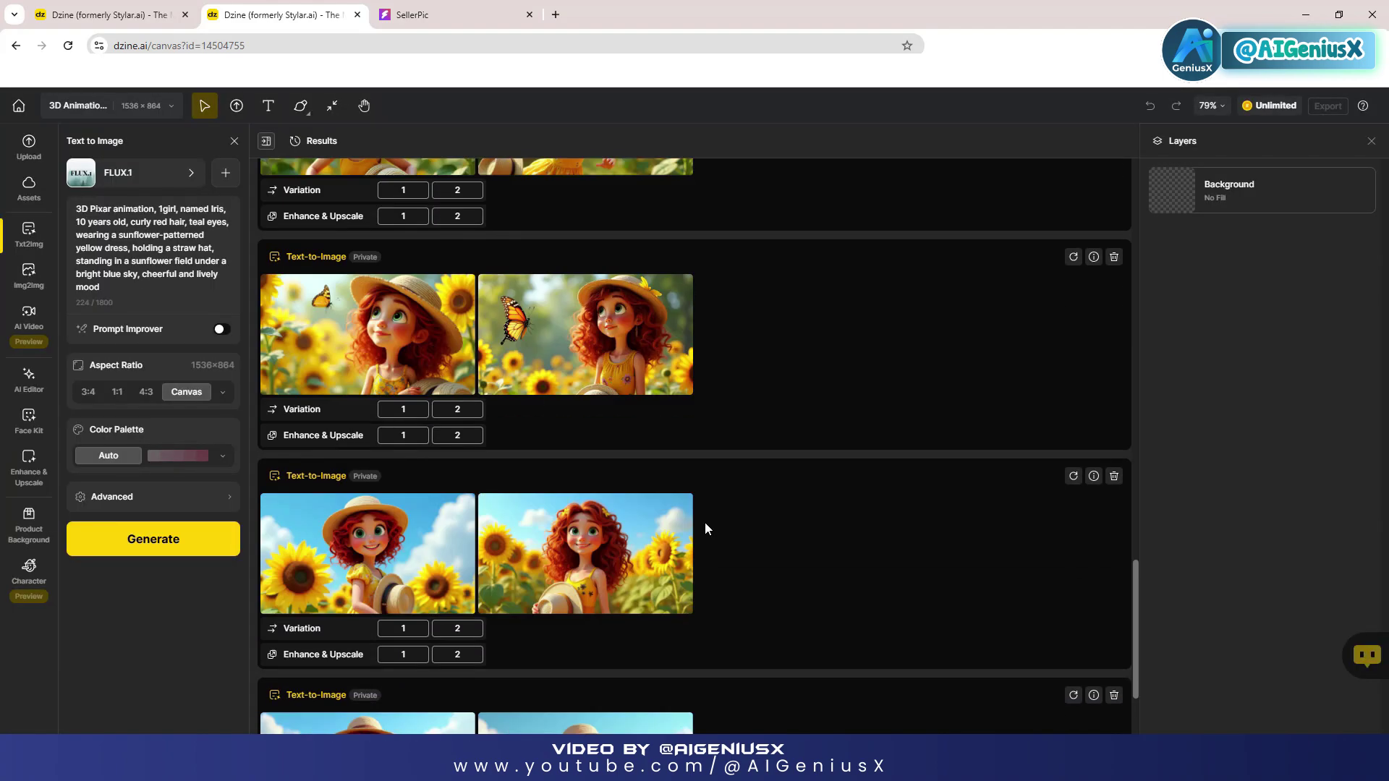
scroll(798, 528, "down", 2)
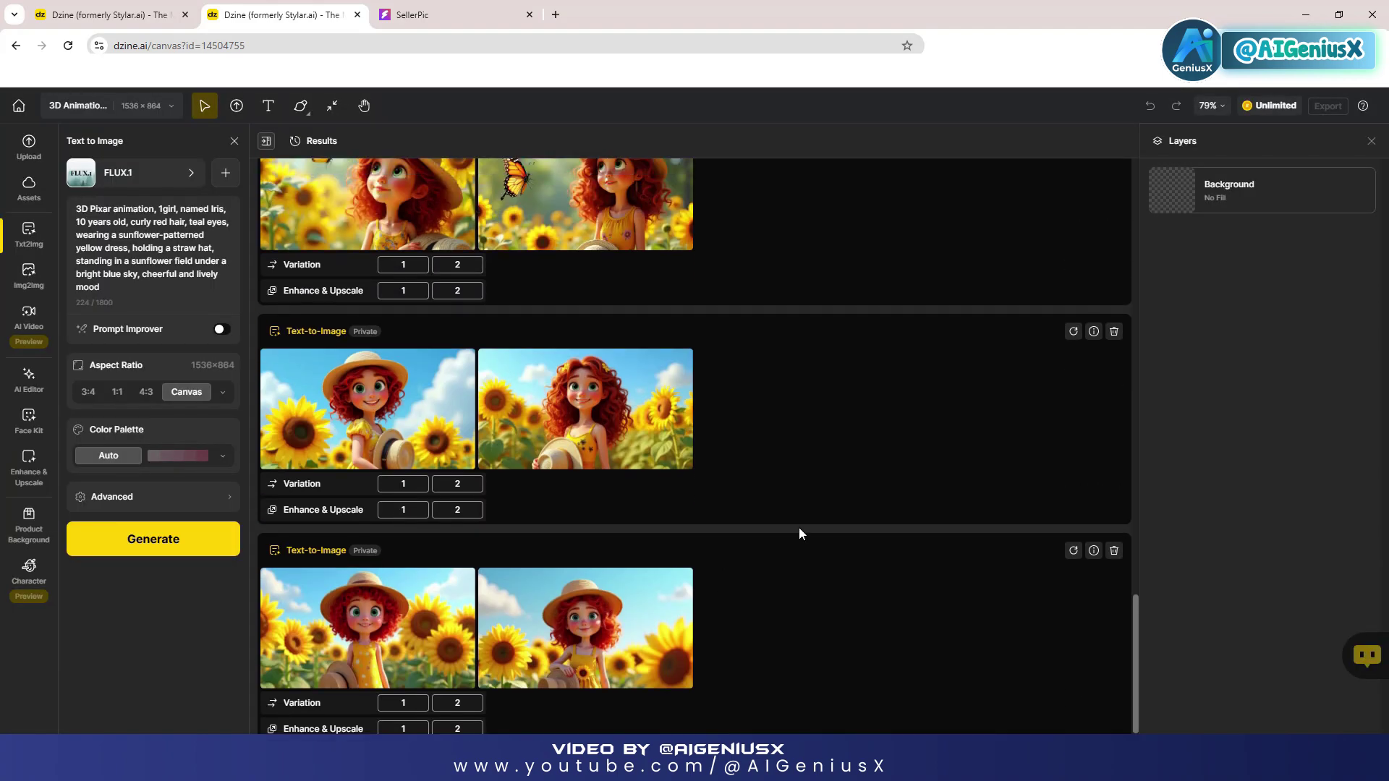
- Queue a 2x PNG upscale of the sky-background girl image
left_click(657, 388)
left_click(720, 648)
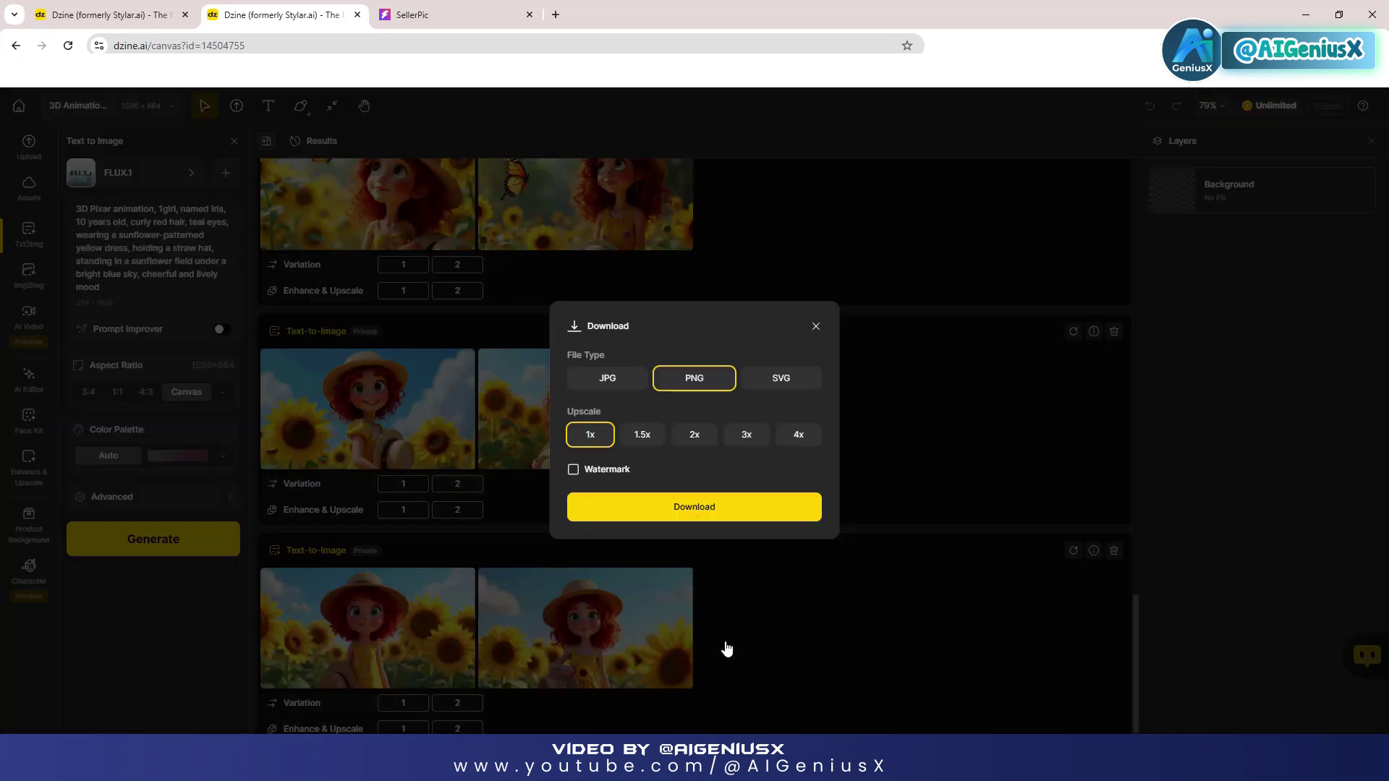
left_click(696, 437)
left_click(710, 515)
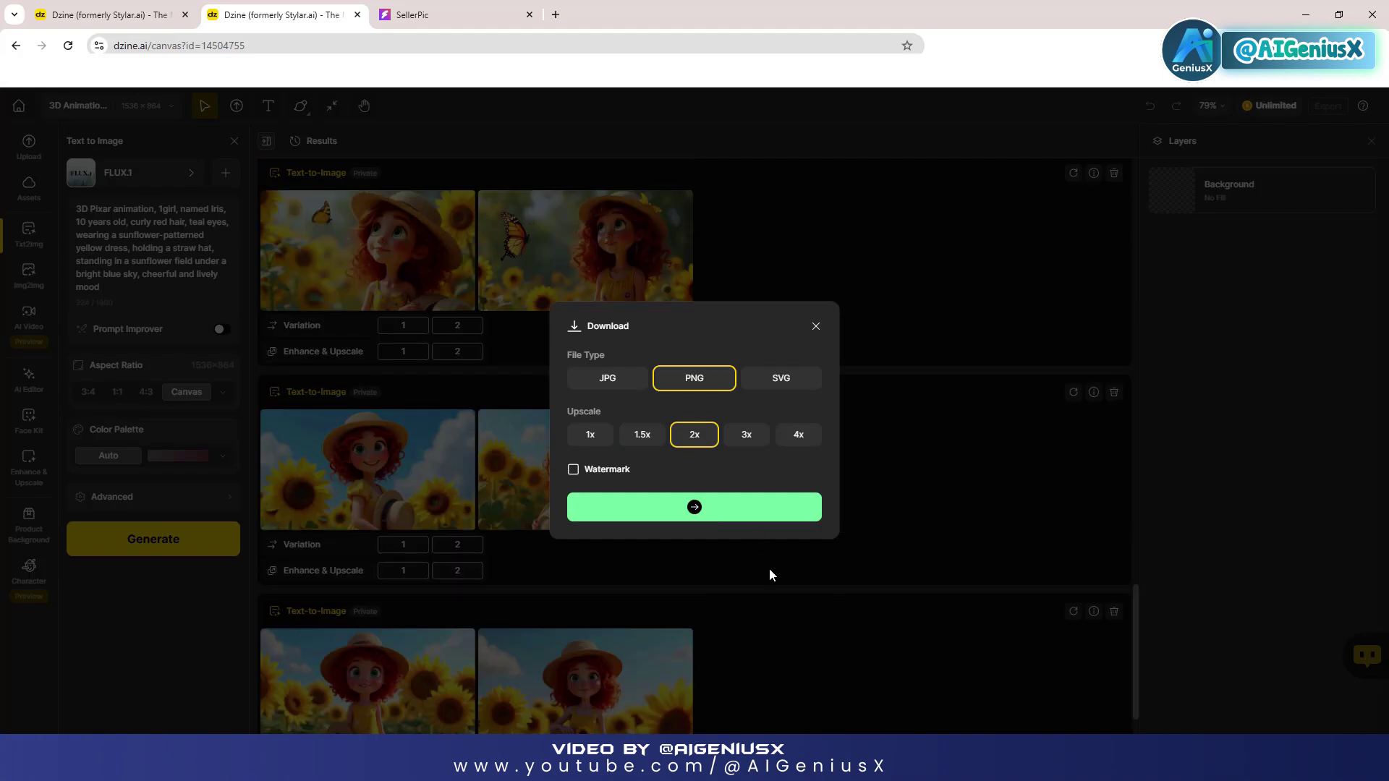
left_click(769, 569)
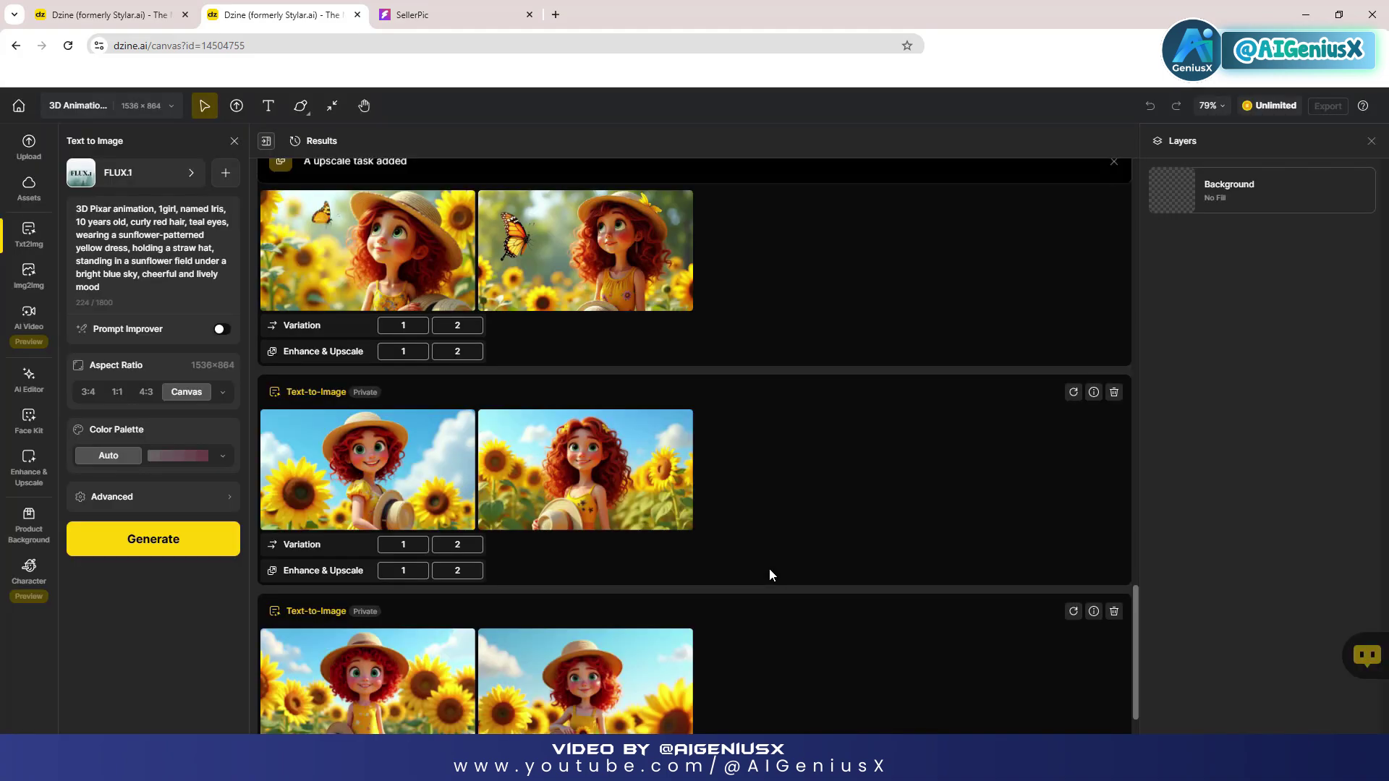
- Queue 2x upscales of the middle row's first image and the running girl image
scroll(770, 570, "down", 2)
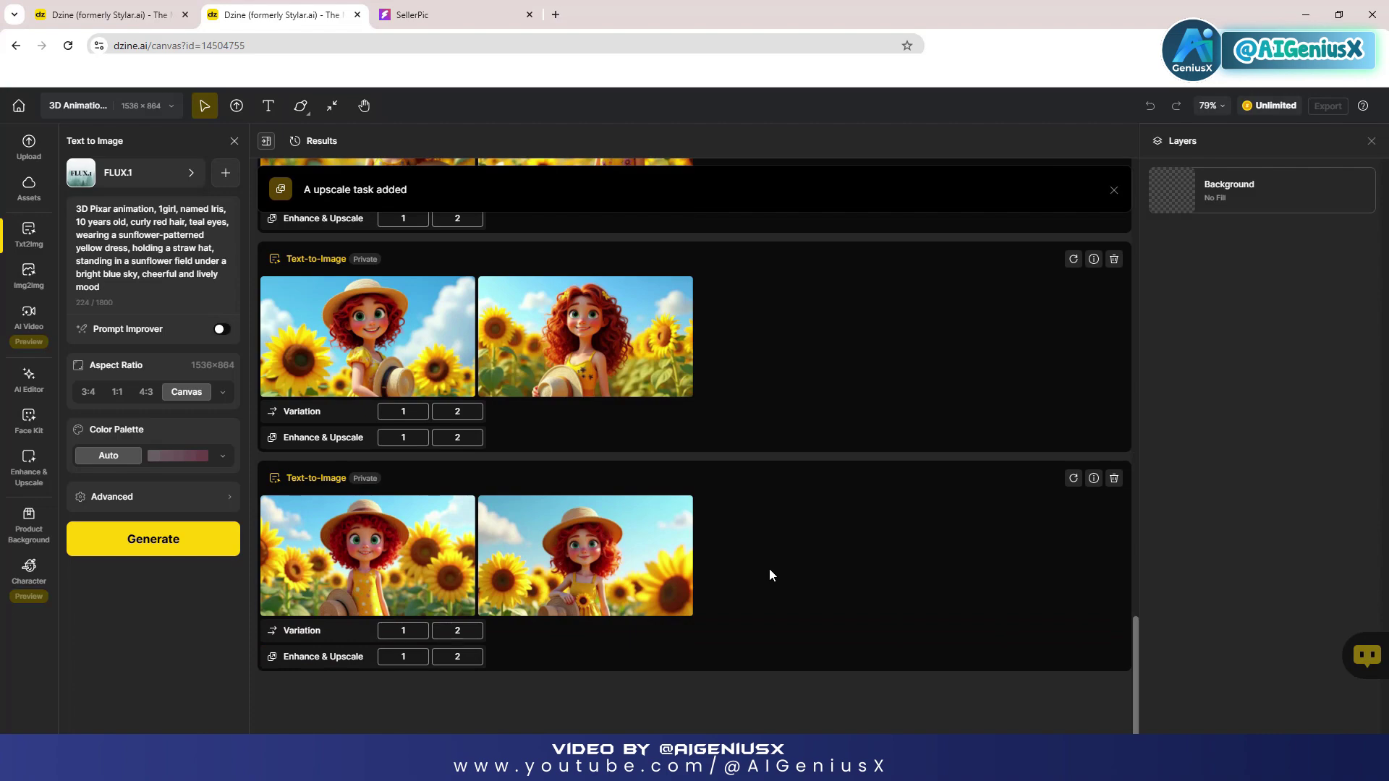
scroll(770, 569, "up", 1)
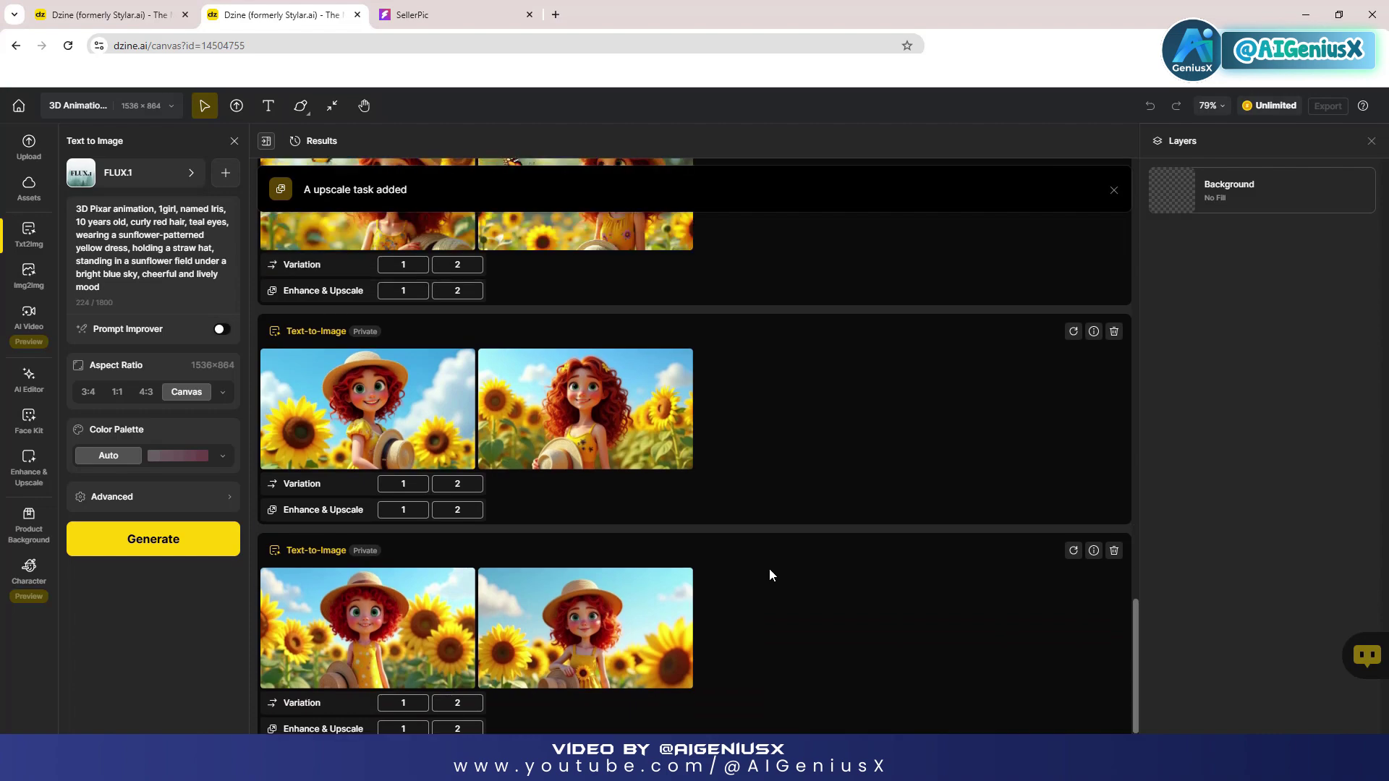
left_click(424, 391)
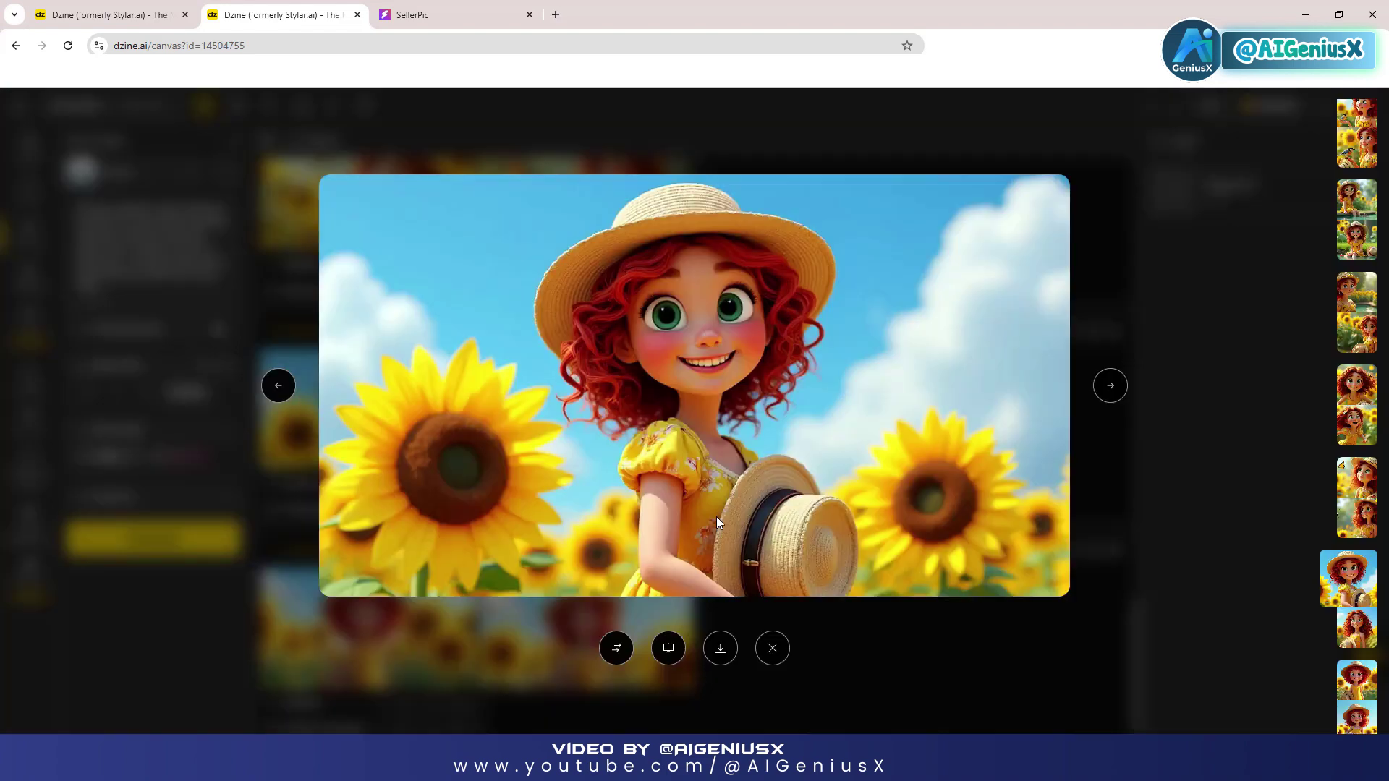
left_click(720, 648)
left_click(696, 435)
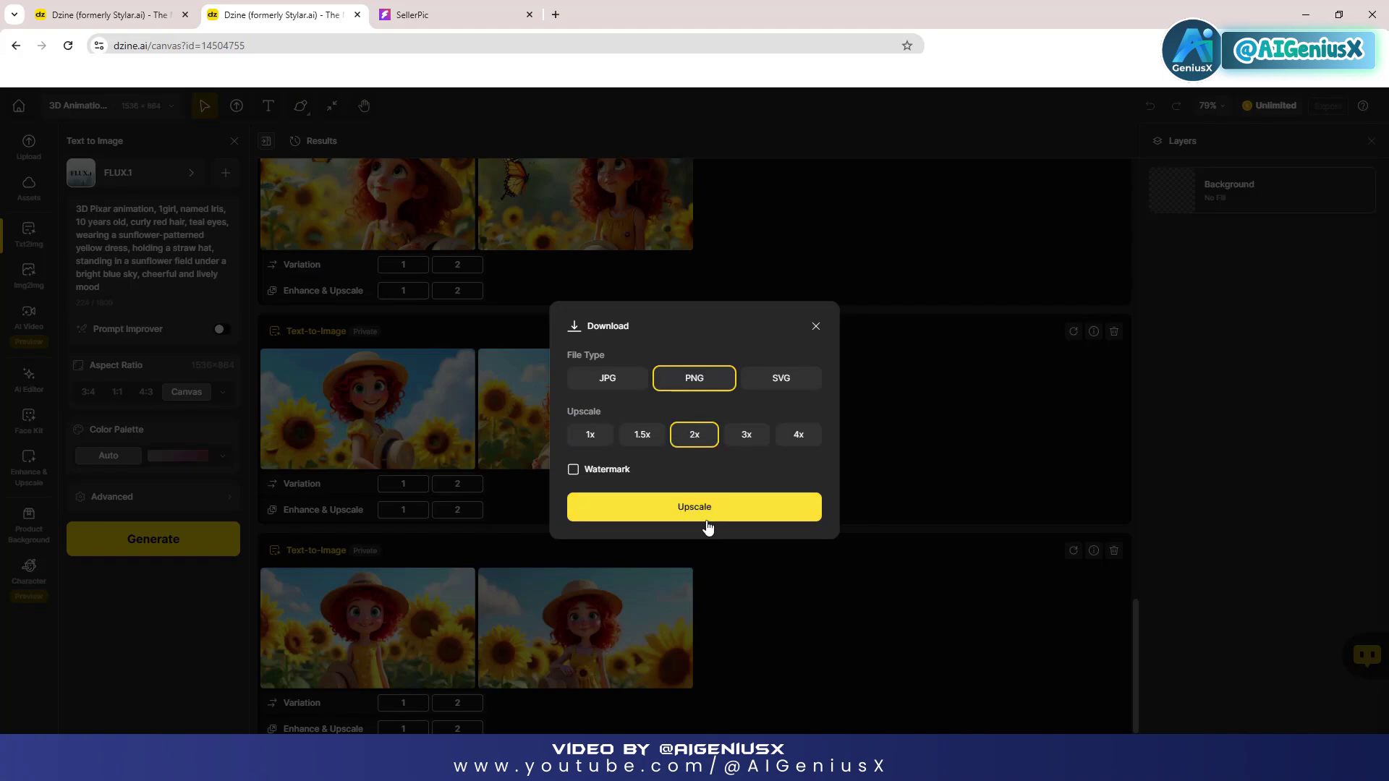
scroll(892, 614, "up", 1)
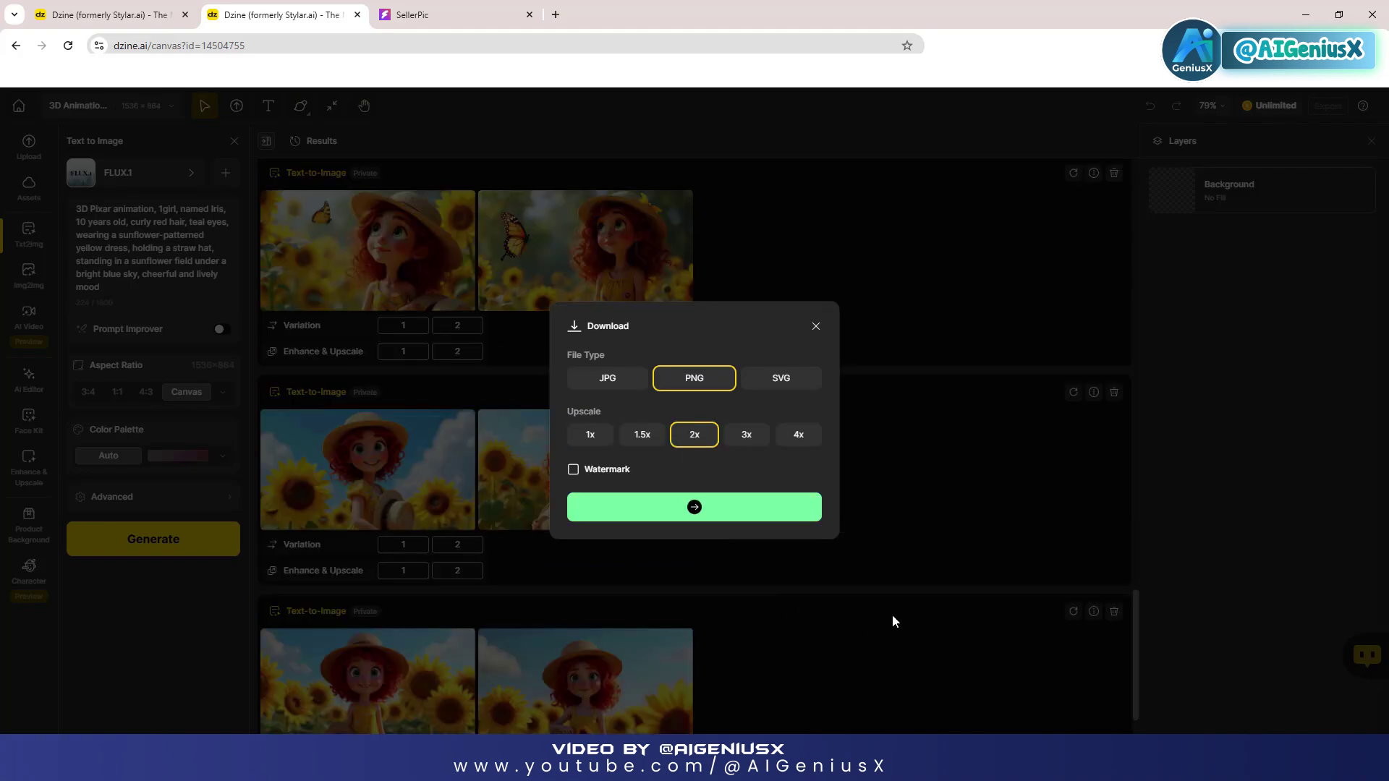
left_click(954, 487)
scroll(805, 490, "down", 1)
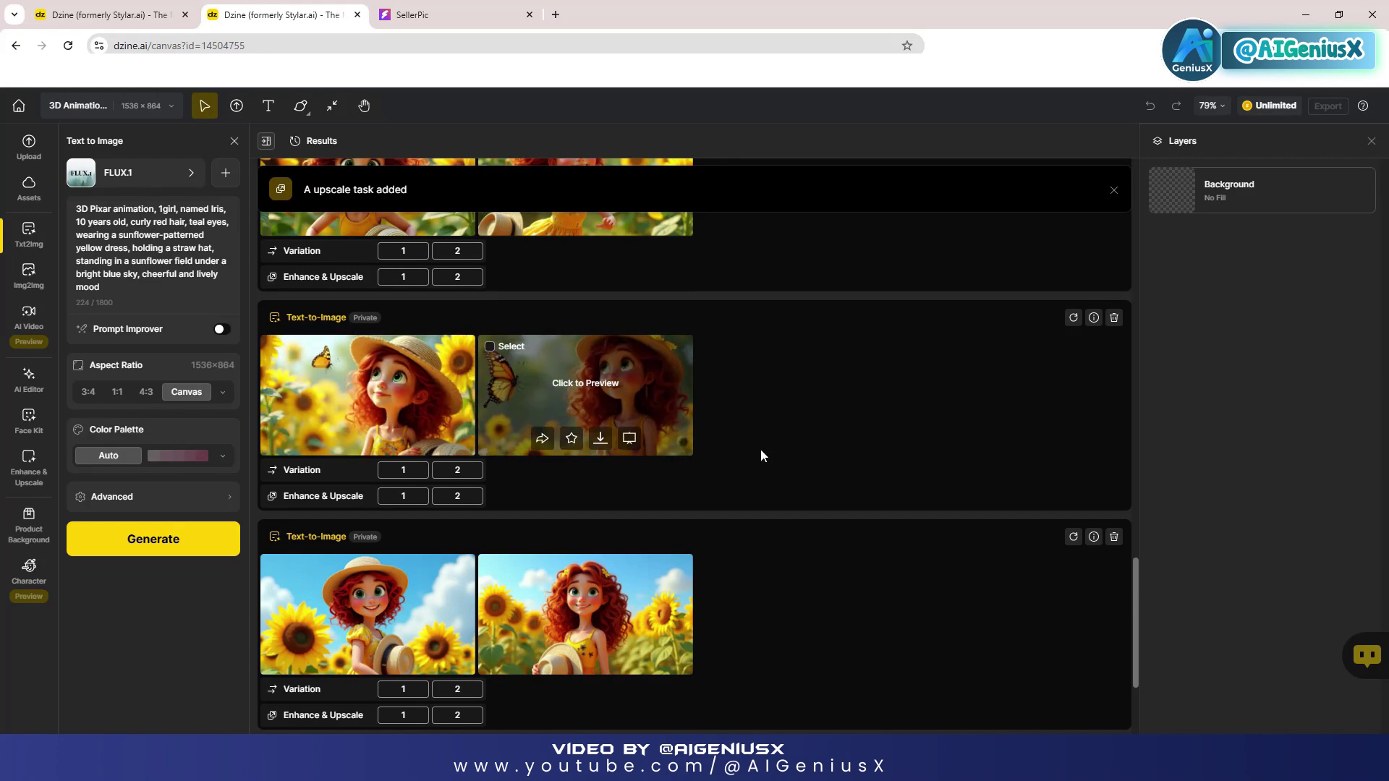
scroll(793, 471, "up", 3)
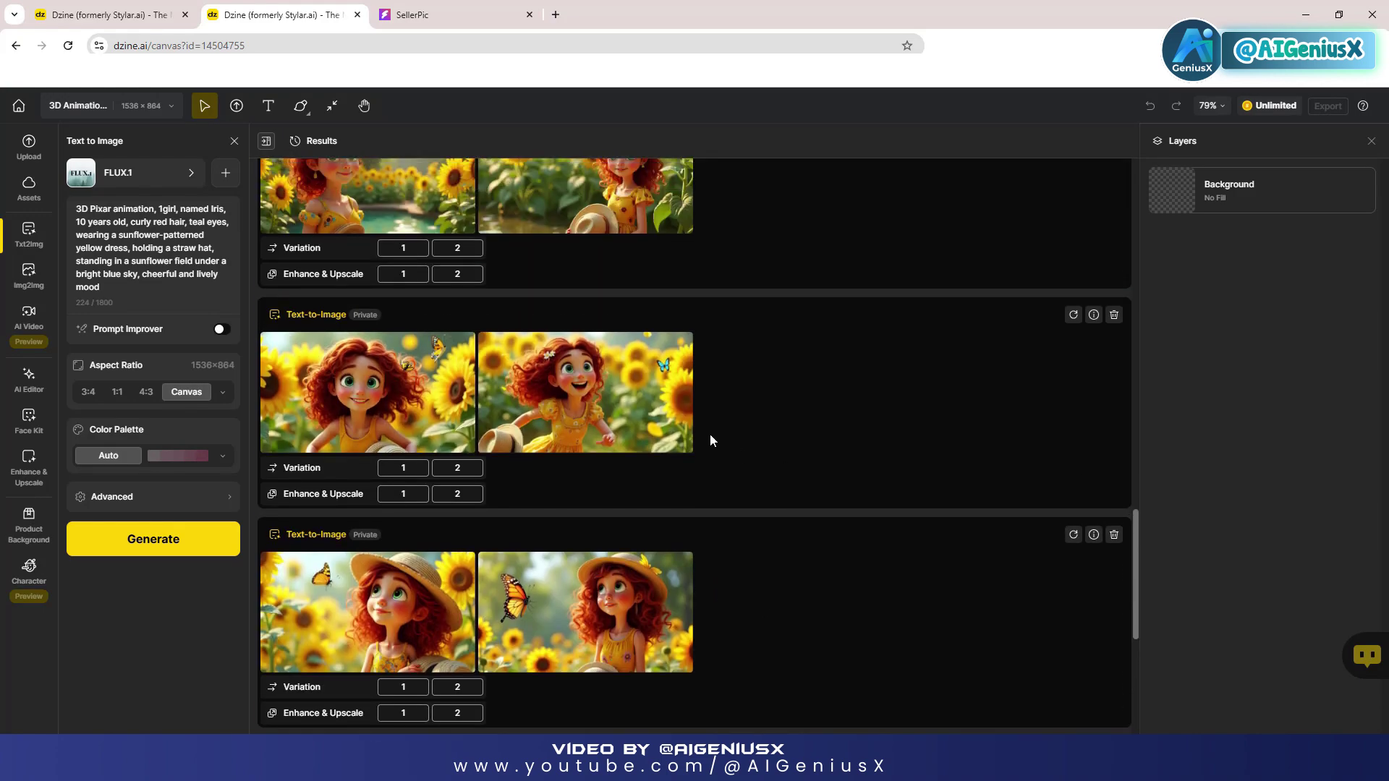
left_click(631, 396)
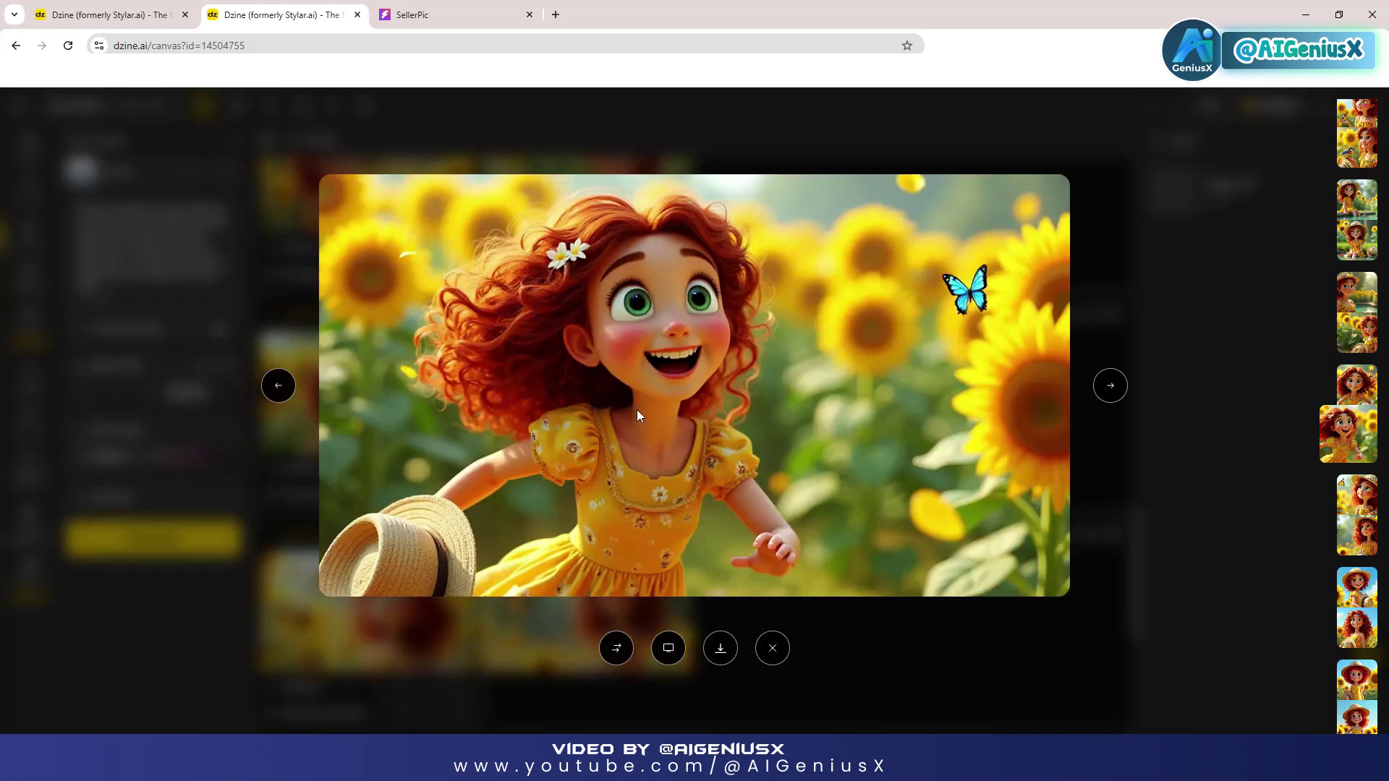
left_click(724, 655)
left_click(698, 437)
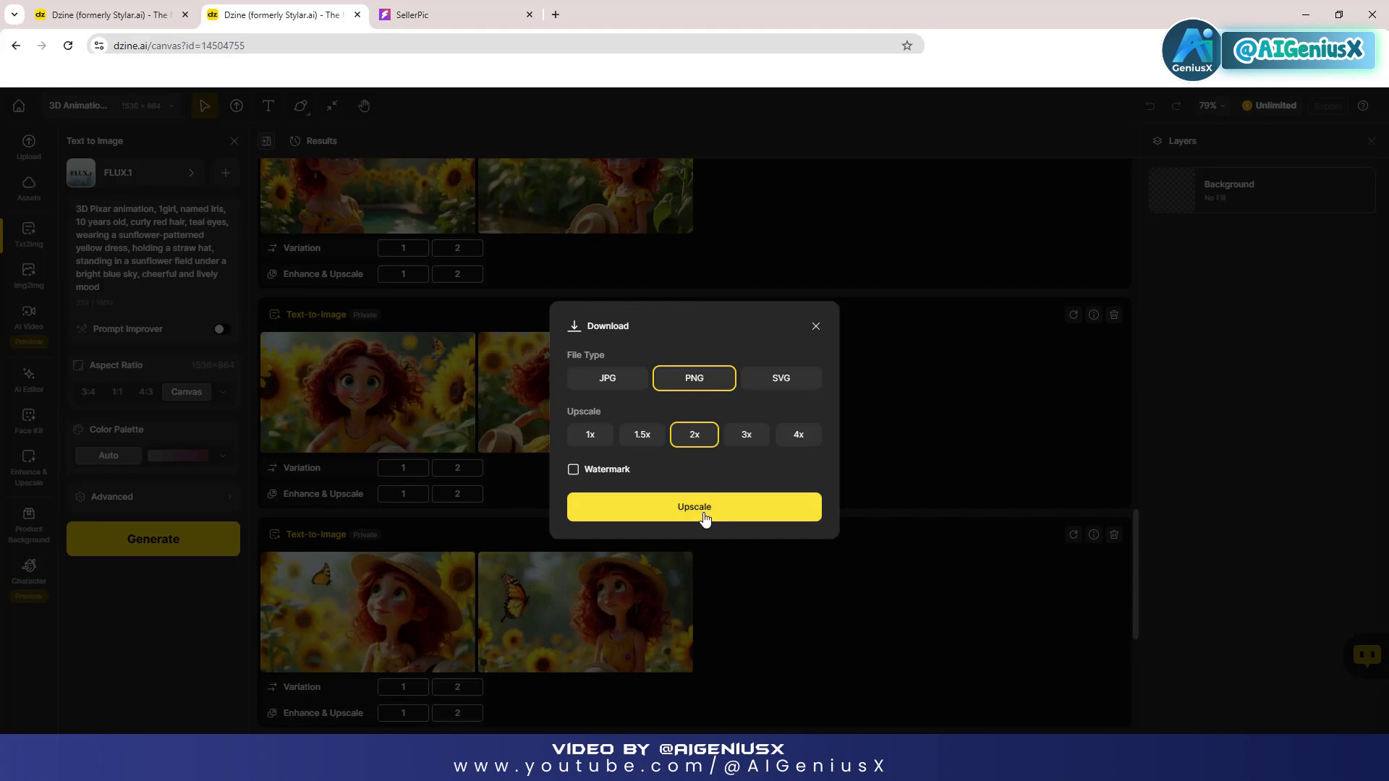
left_click(705, 508)
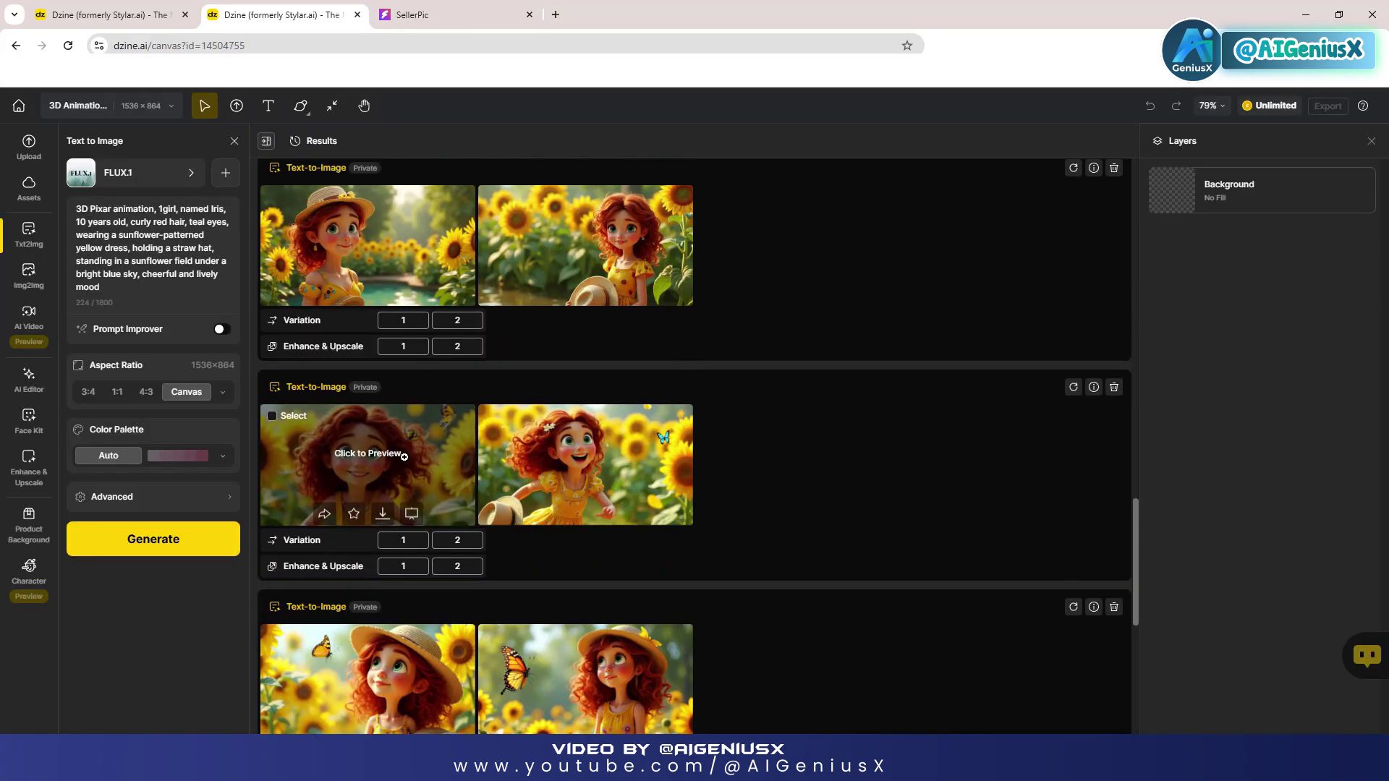
- After checking the butterfly close-up, queue a 2x upscale of the pond-side straw-hat girl
left_click(368, 452)
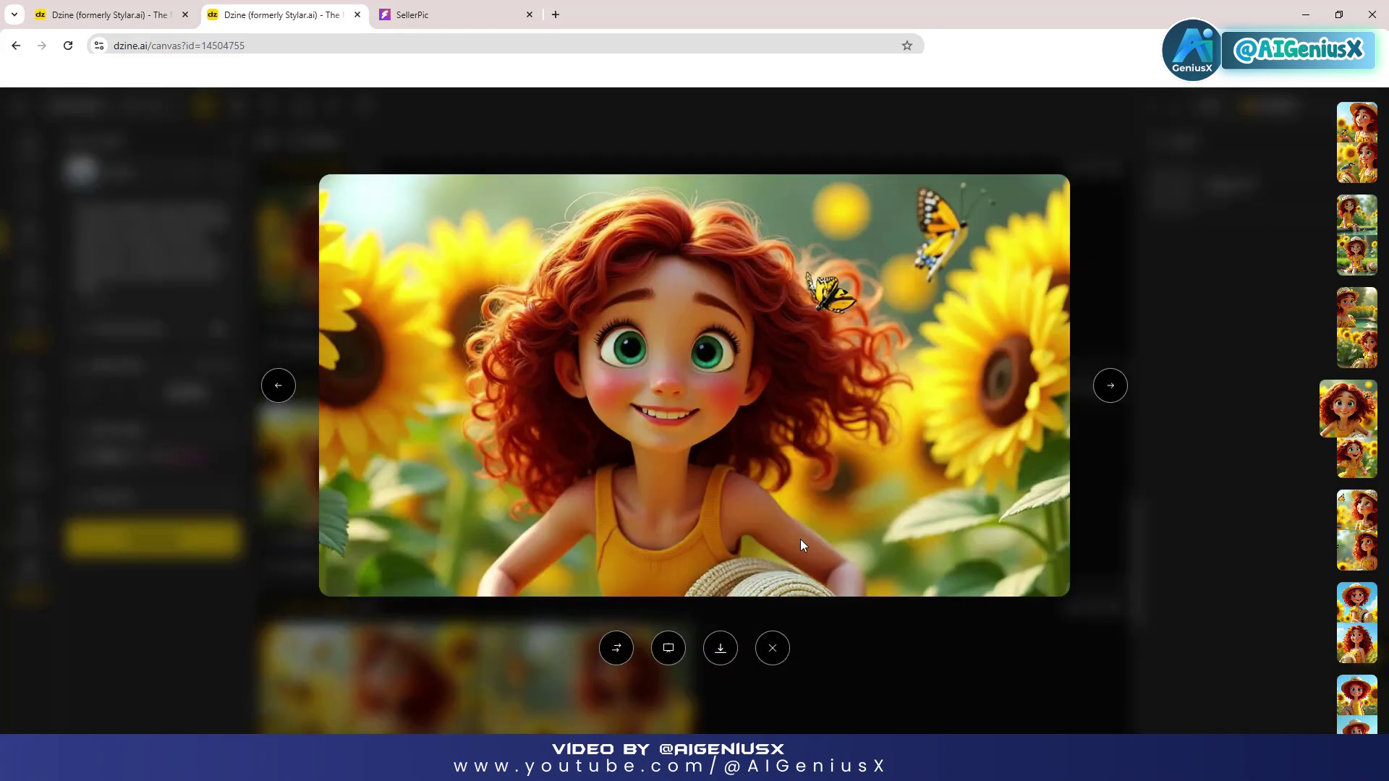
left_click(871, 649)
scroll(826, 546, "down", 3)
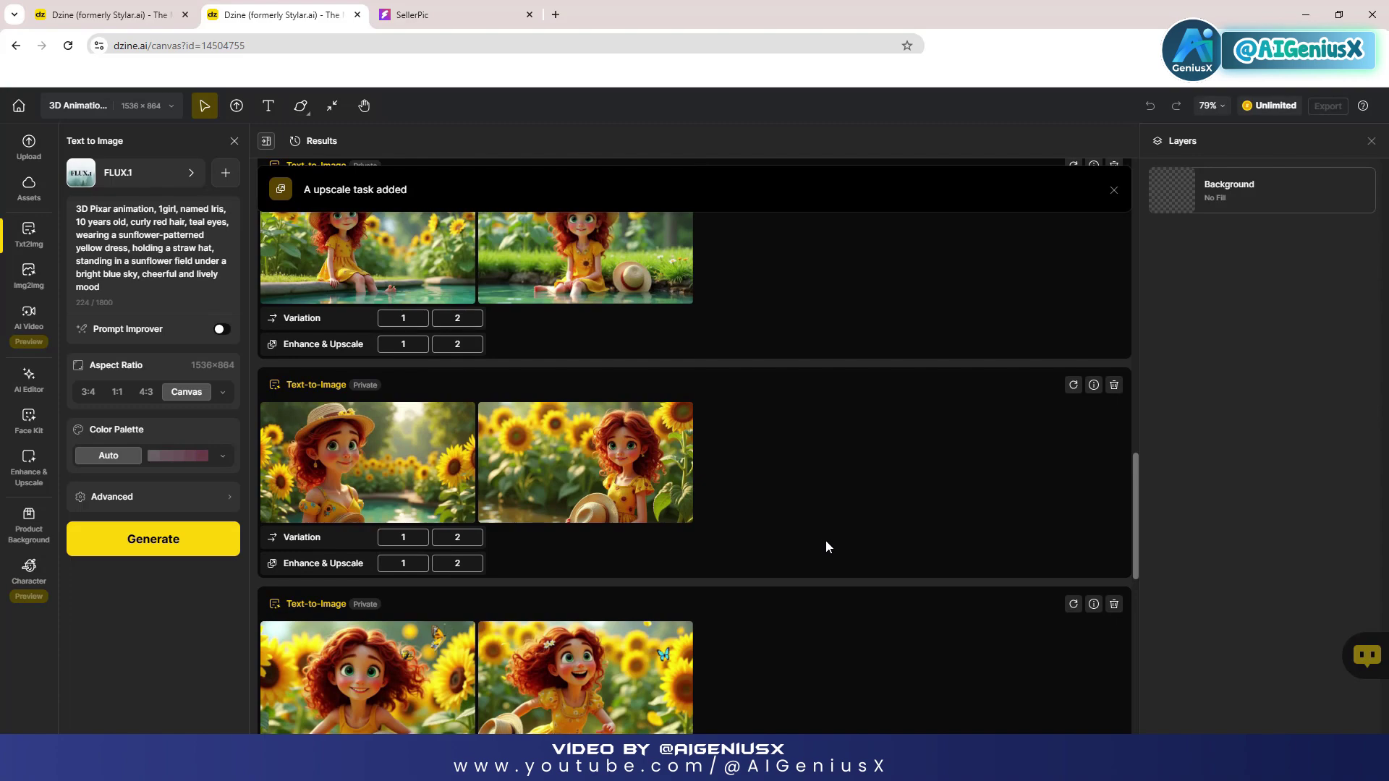
scroll(826, 547, "up", 2)
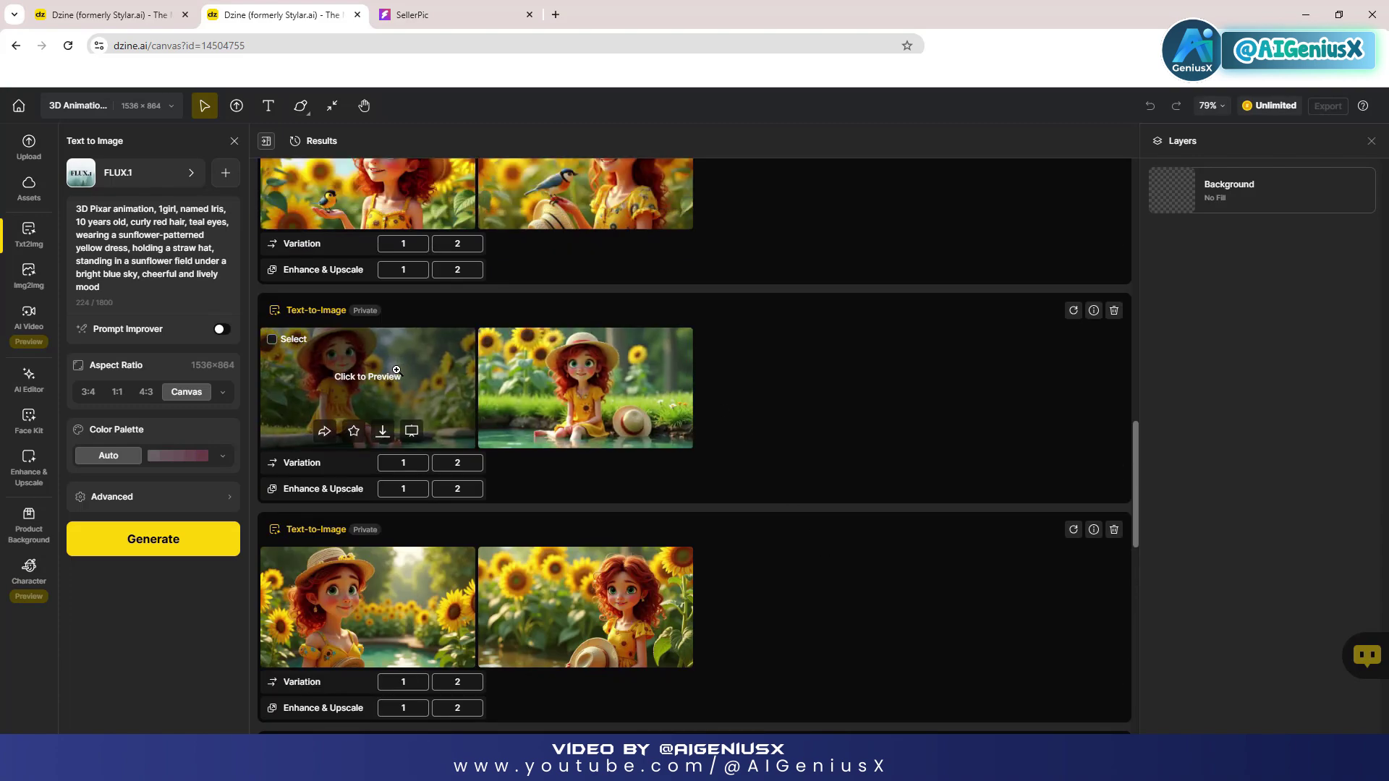
left_click(536, 397)
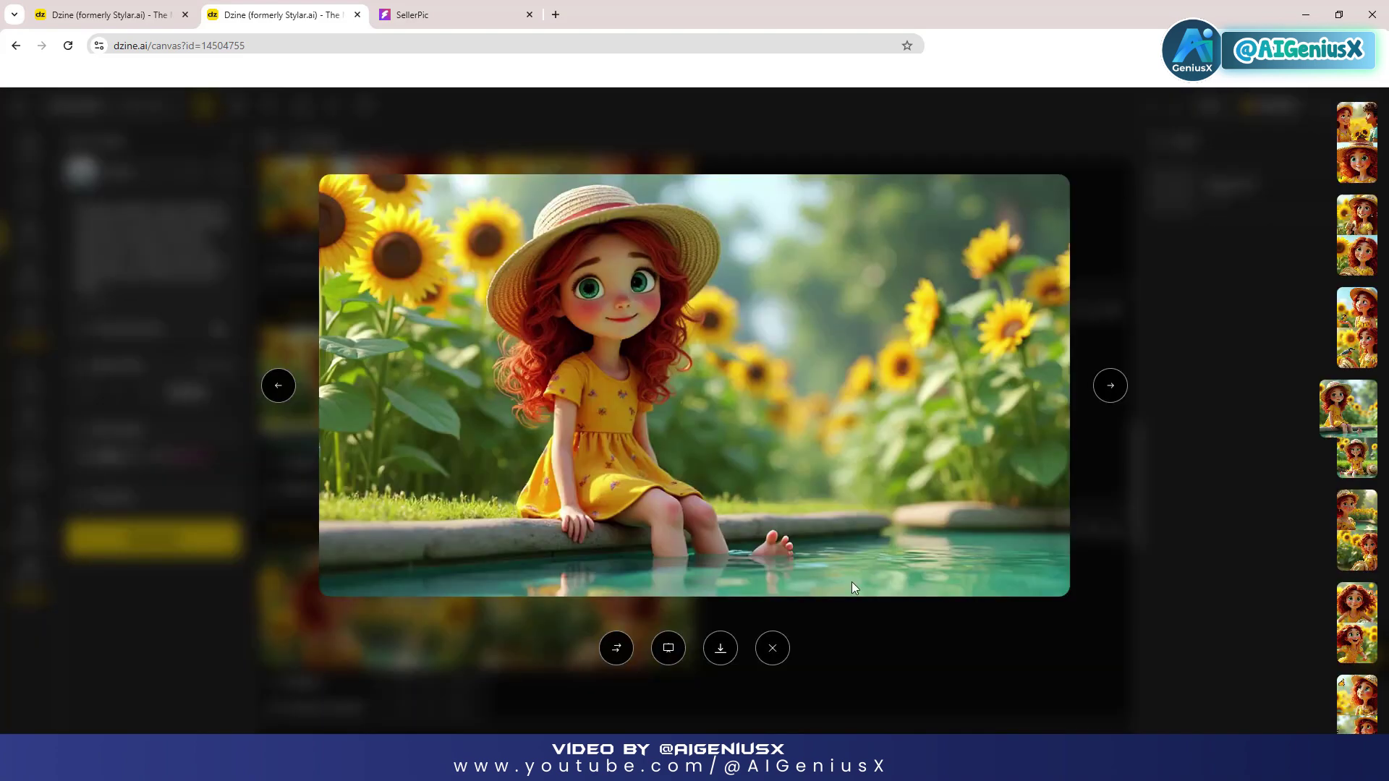
left_click(879, 643)
left_click(642, 345)
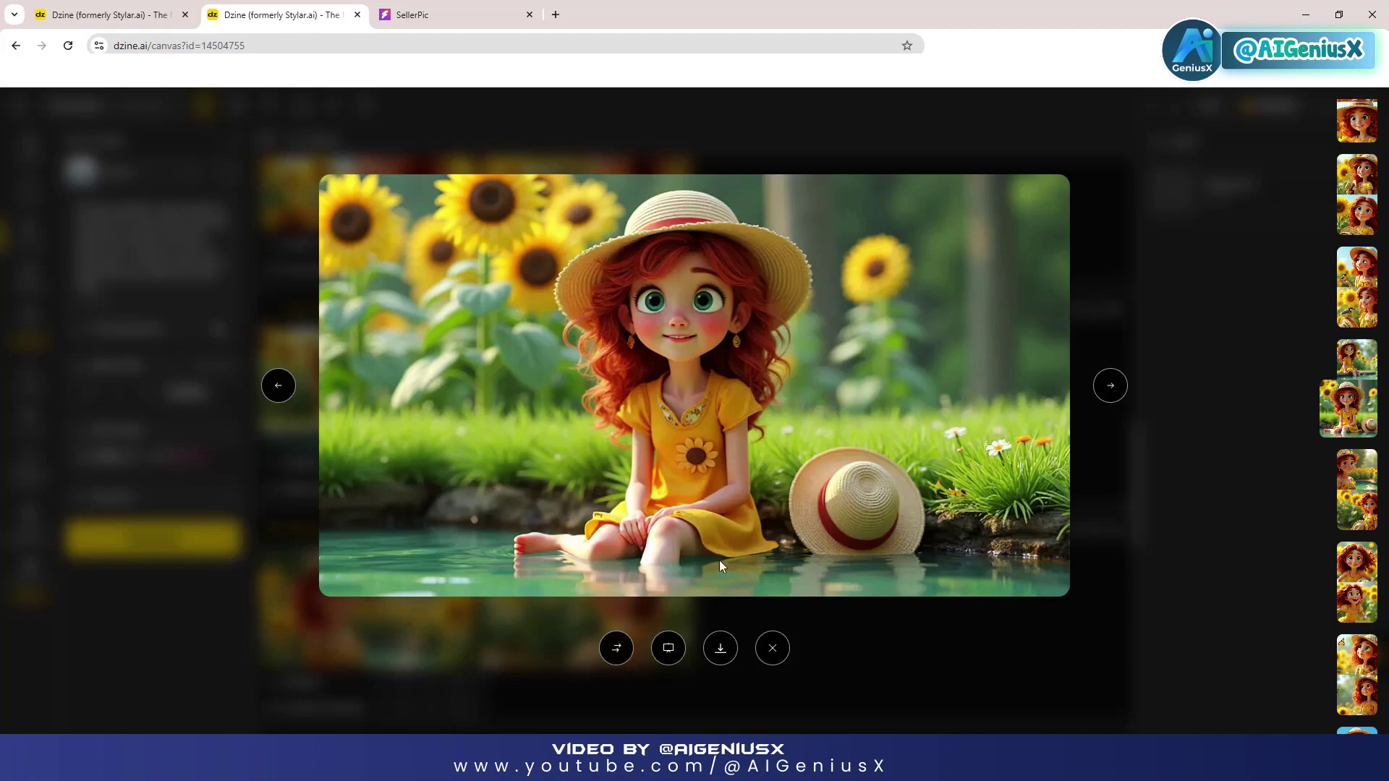
left_click(719, 651)
left_click(694, 435)
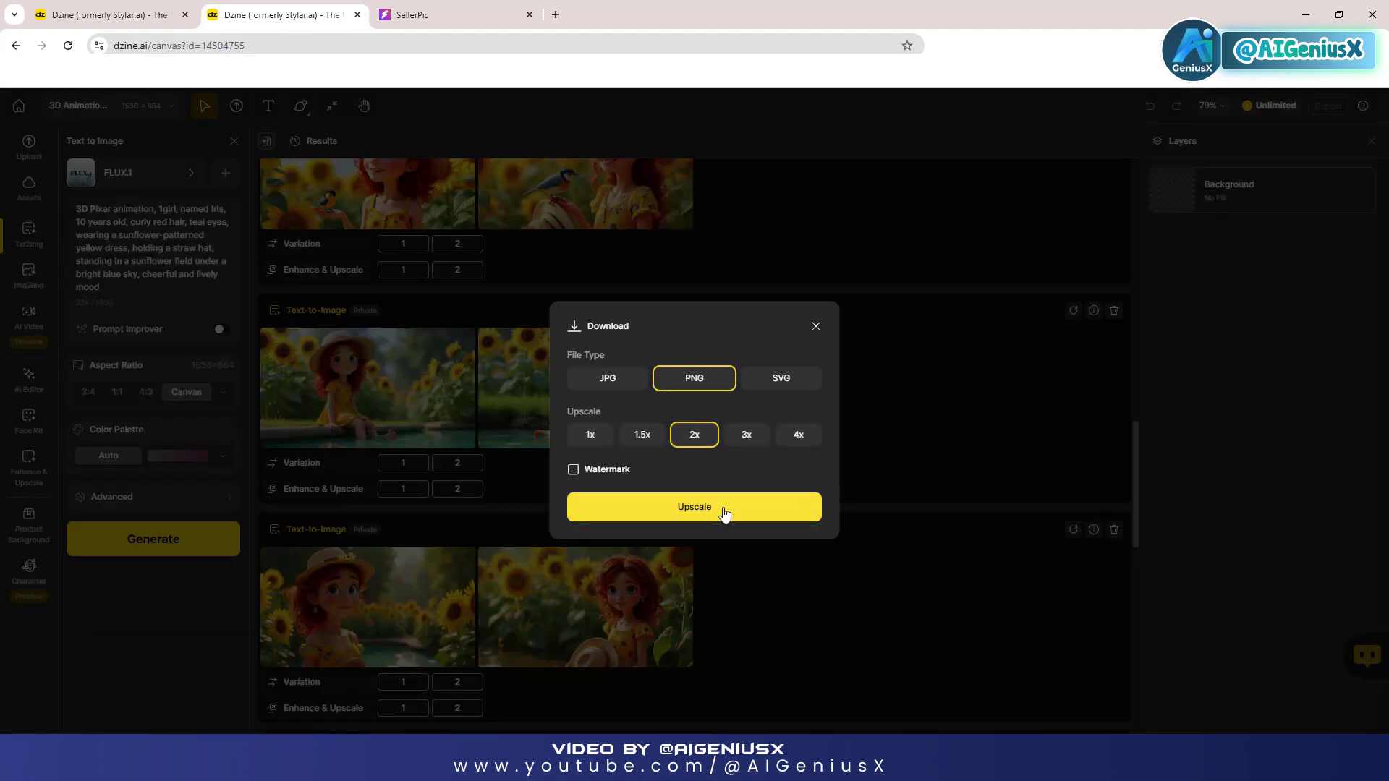
left_click(737, 515)
scroll(881, 627, "up", 1)
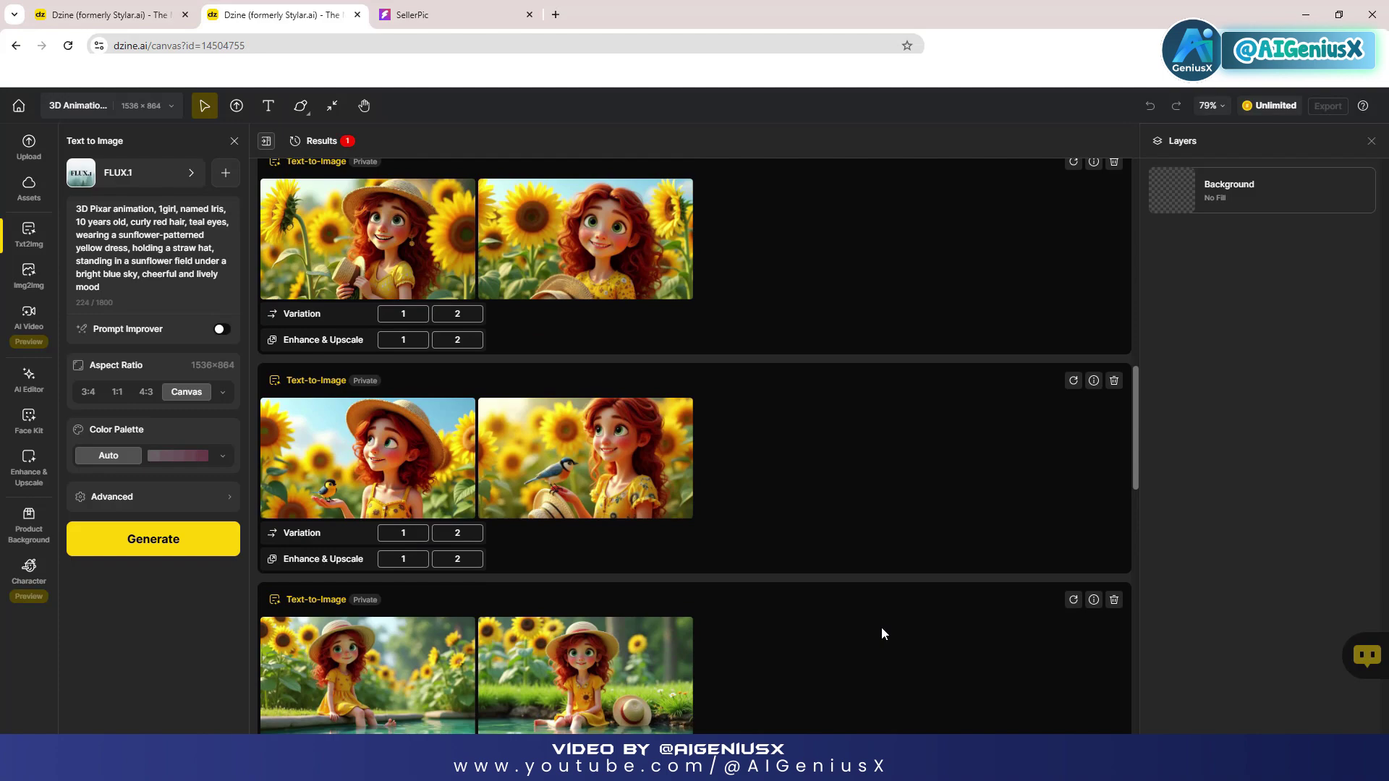
- Save the upscale as '3D Animation Video_2x' and check the seven PNGs in folder 23
left_click(653, 466)
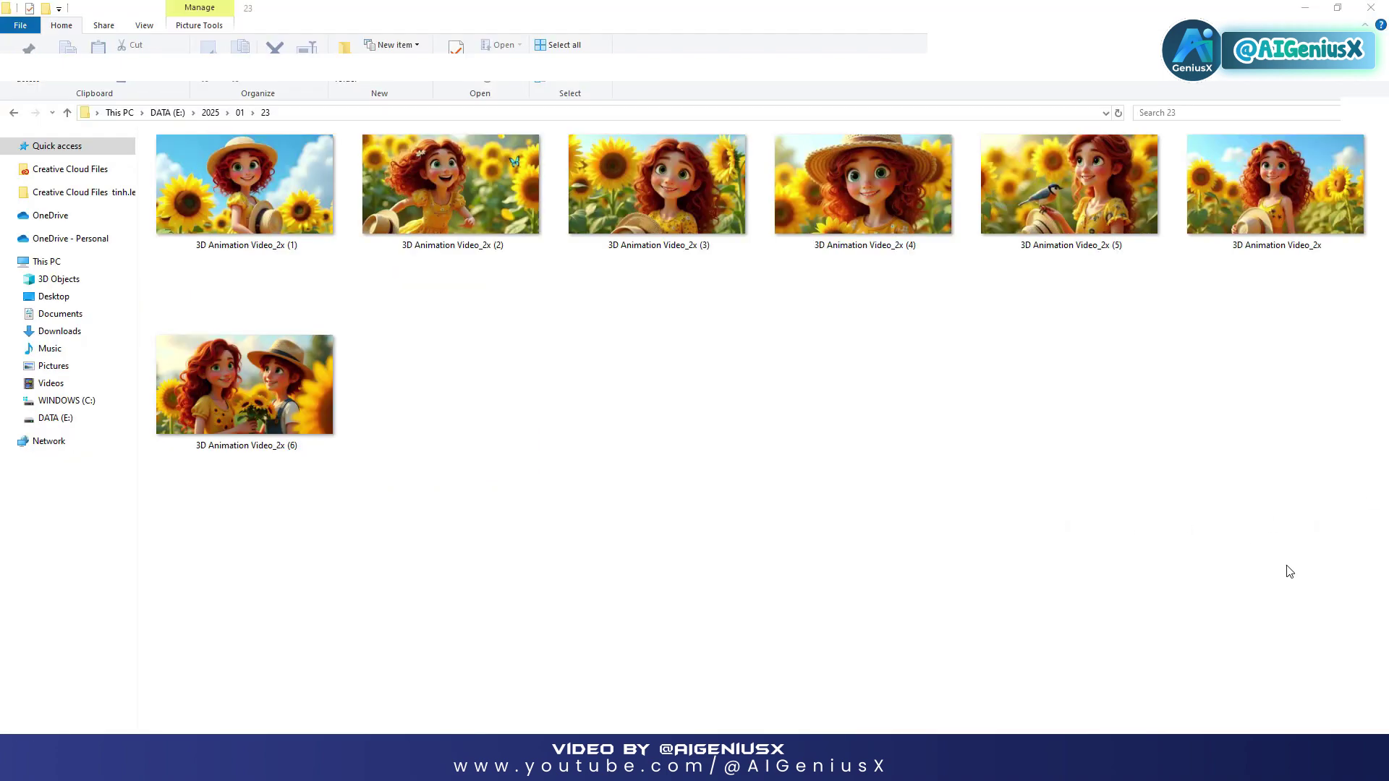
left_click_drag(1288, 567, 286, 191)
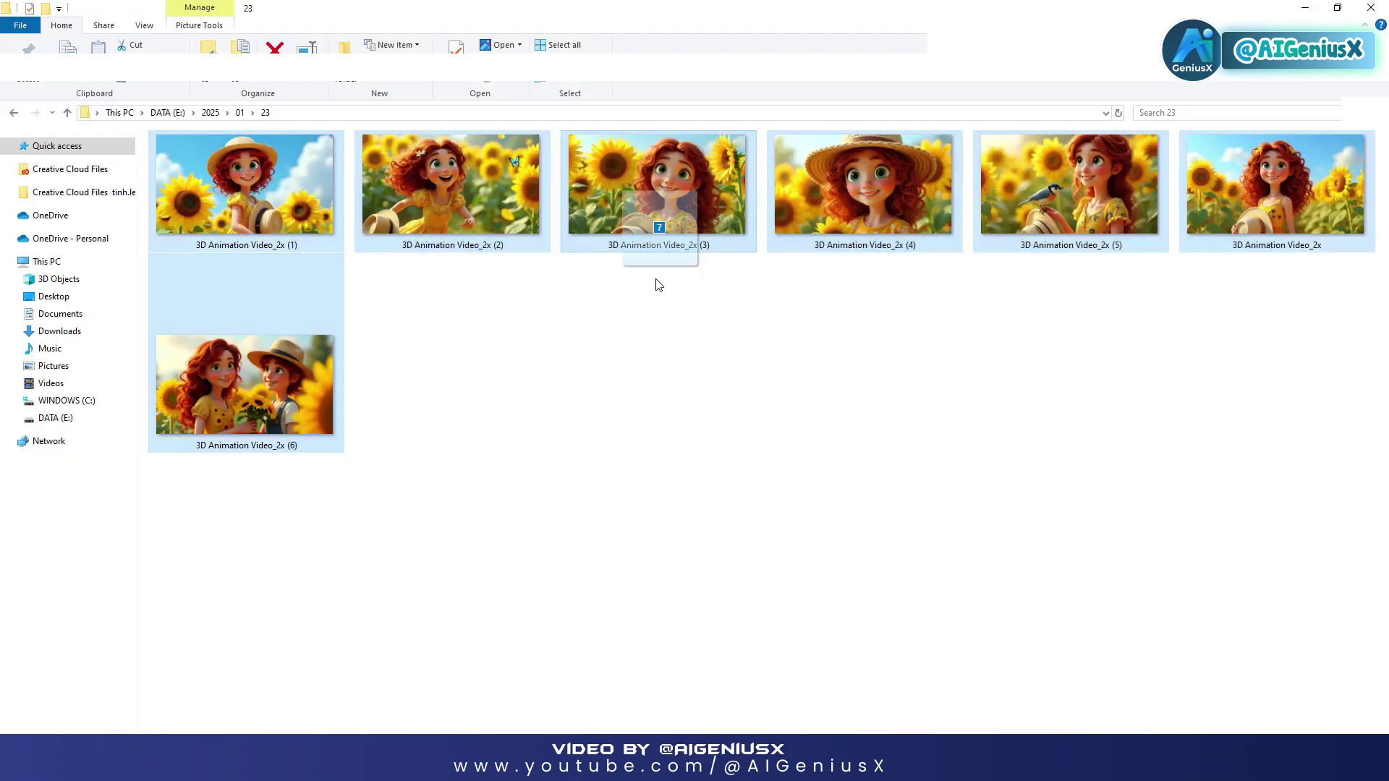
left_click(730, 448)
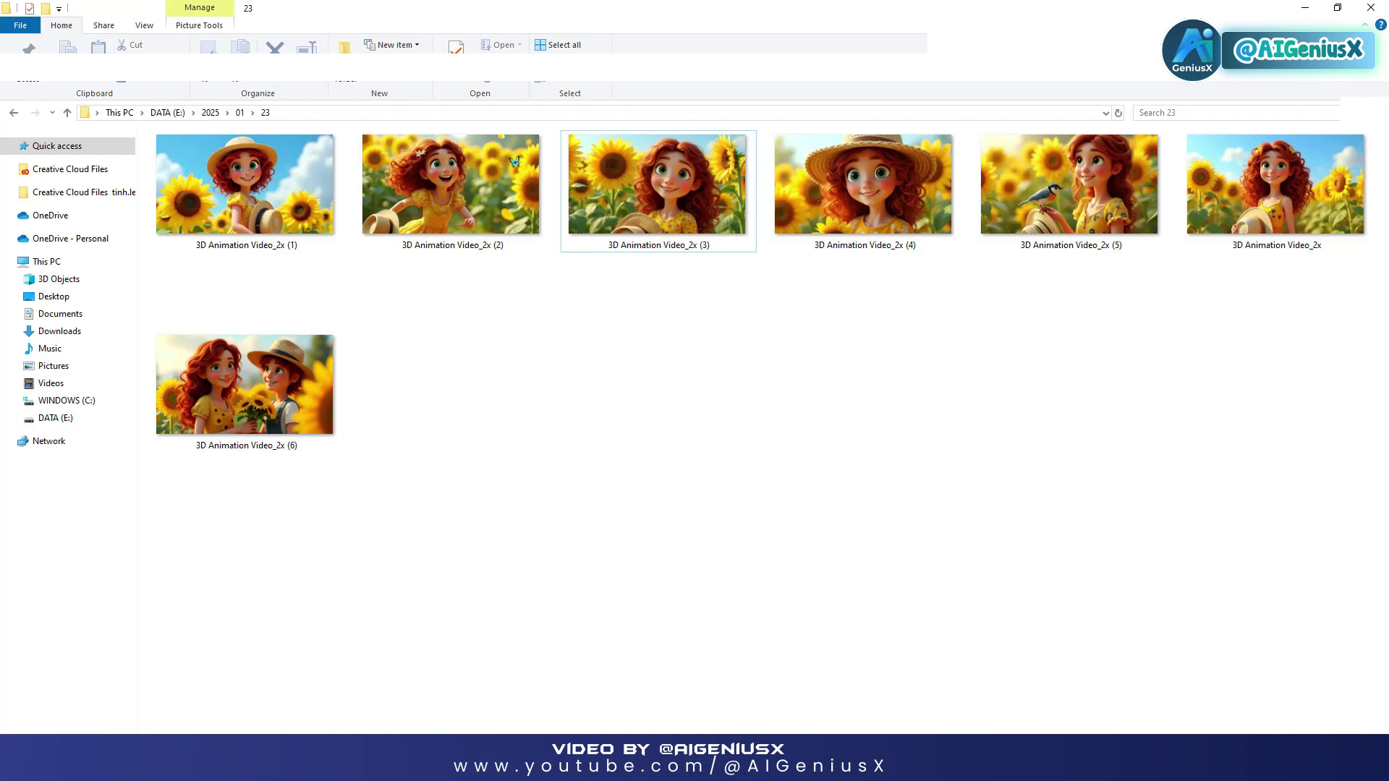
- Return to the browser and switch to the SellerPic home page
mouse_move(439, 766)
left_click(359, 691)
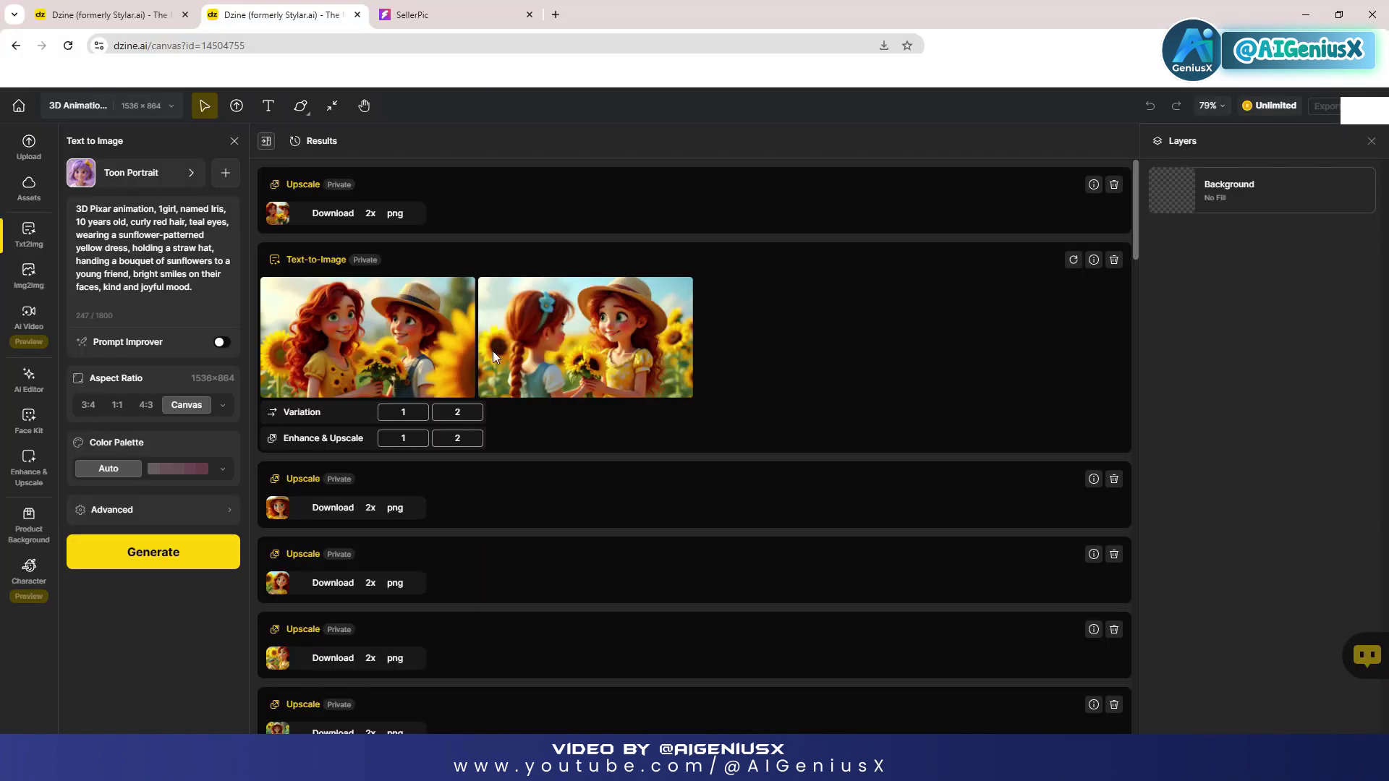
left_click(444, 6)
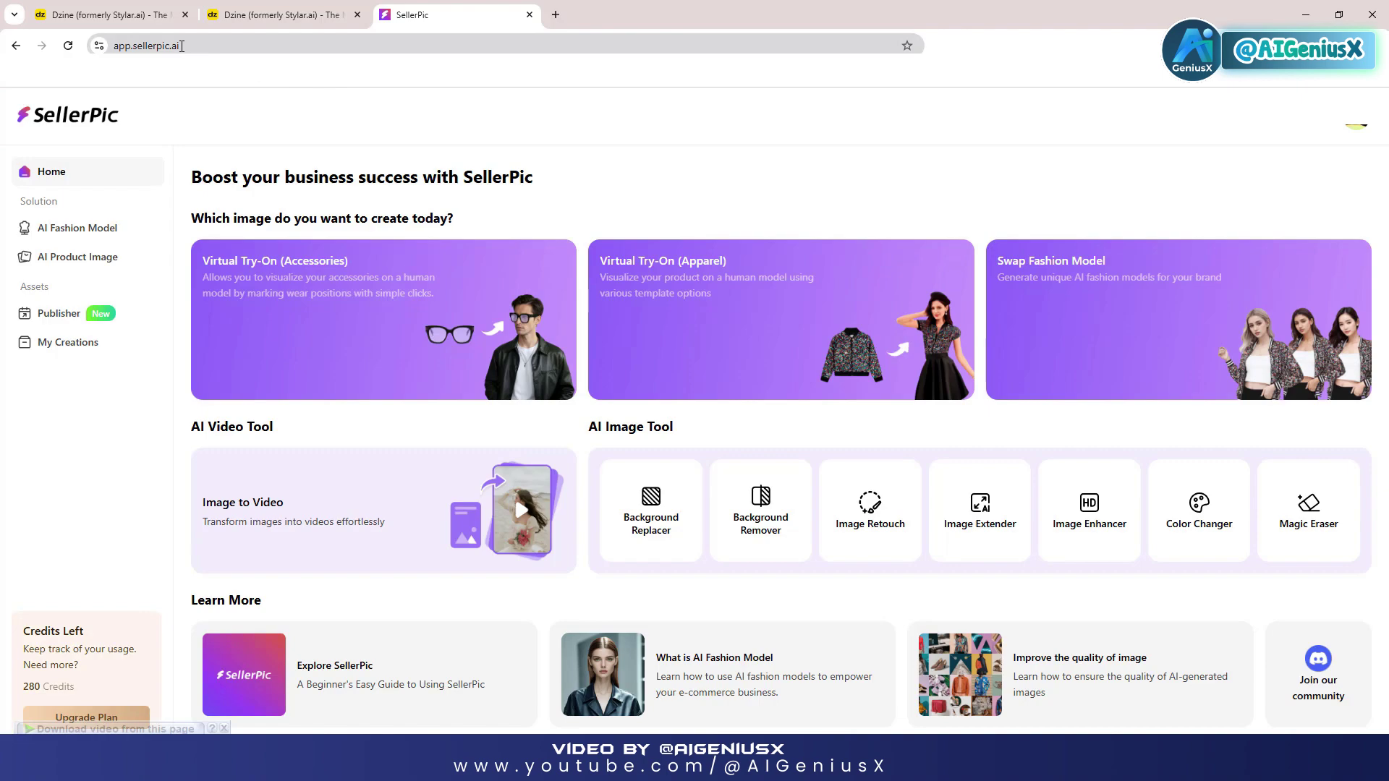
- Open the Image to Video card under SellerPic's AI Video Tool section
left_click_drag(182, 45, 113, 30)
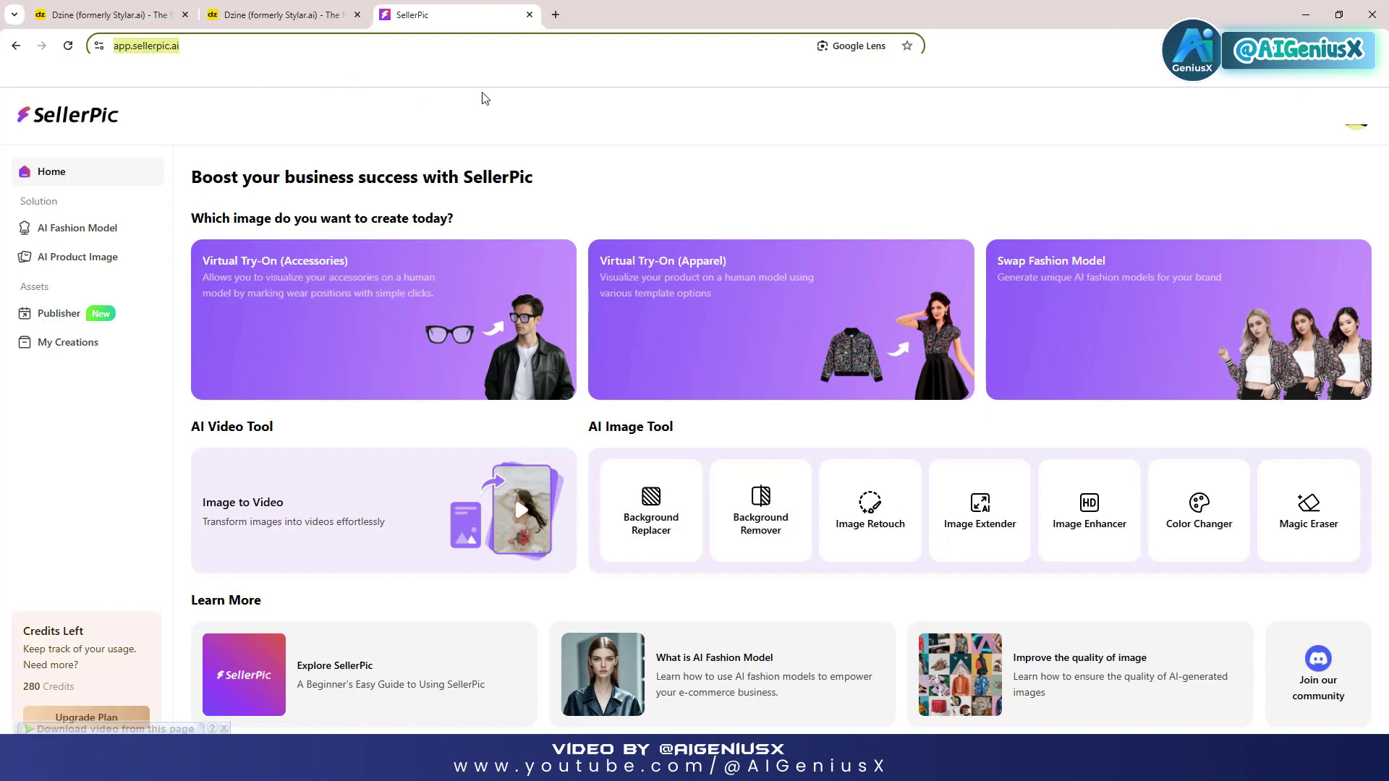
left_click(666, 177)
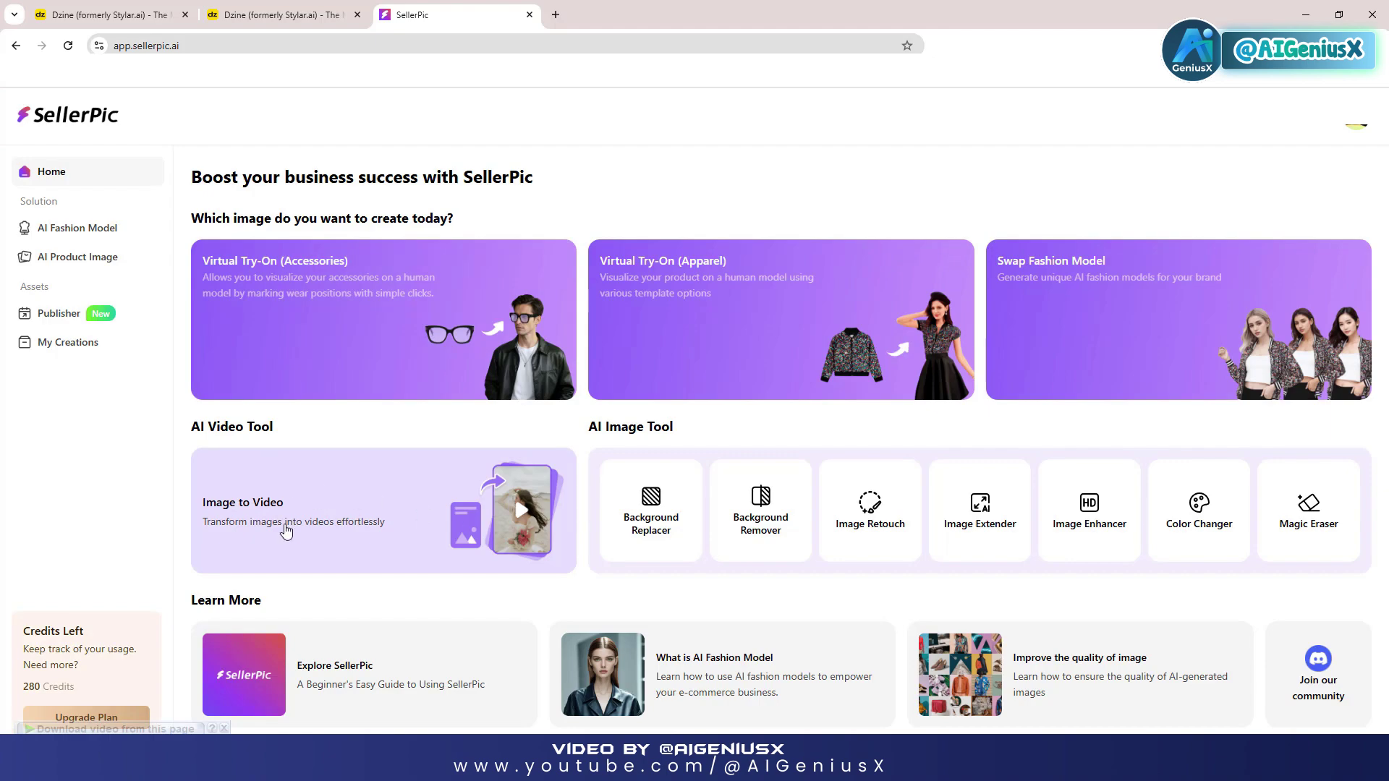
left_click_drag(193, 442, 273, 428)
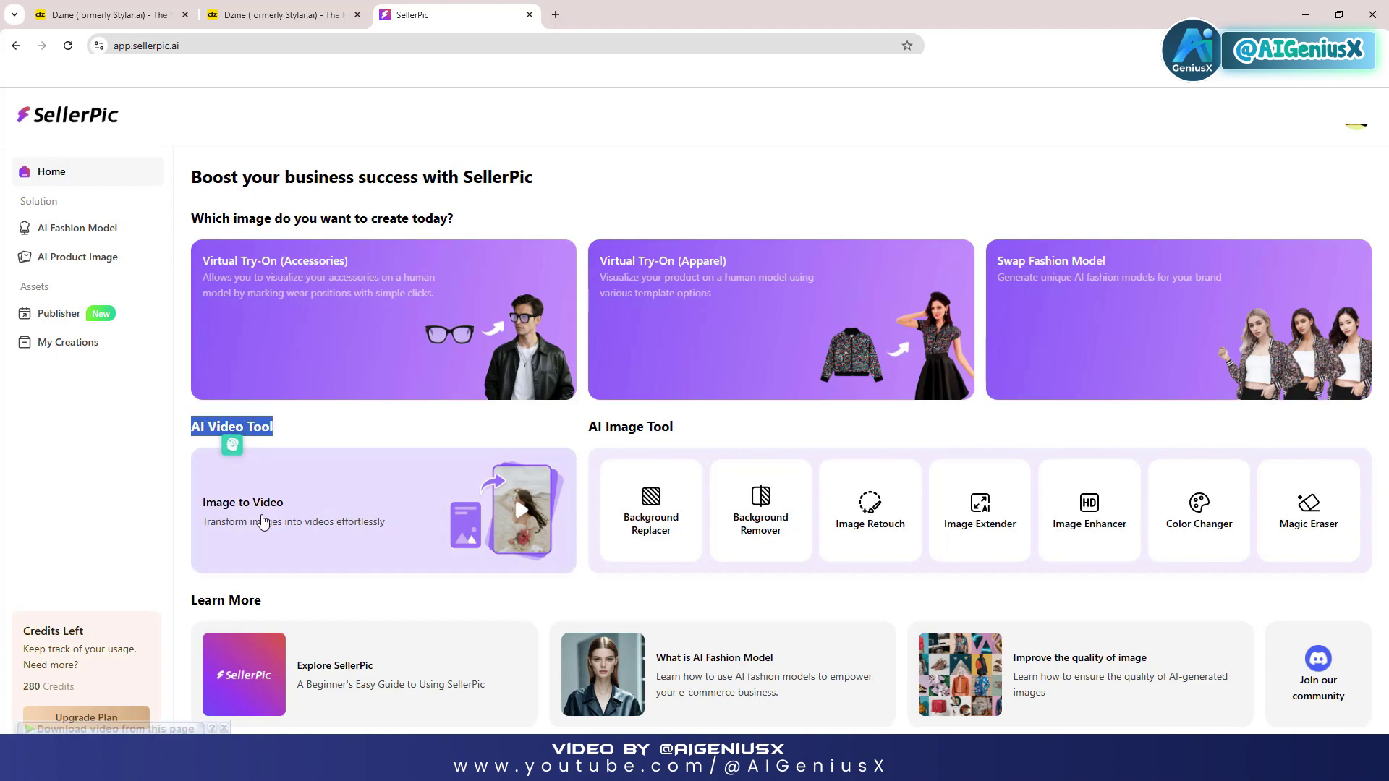
left_click(322, 522)
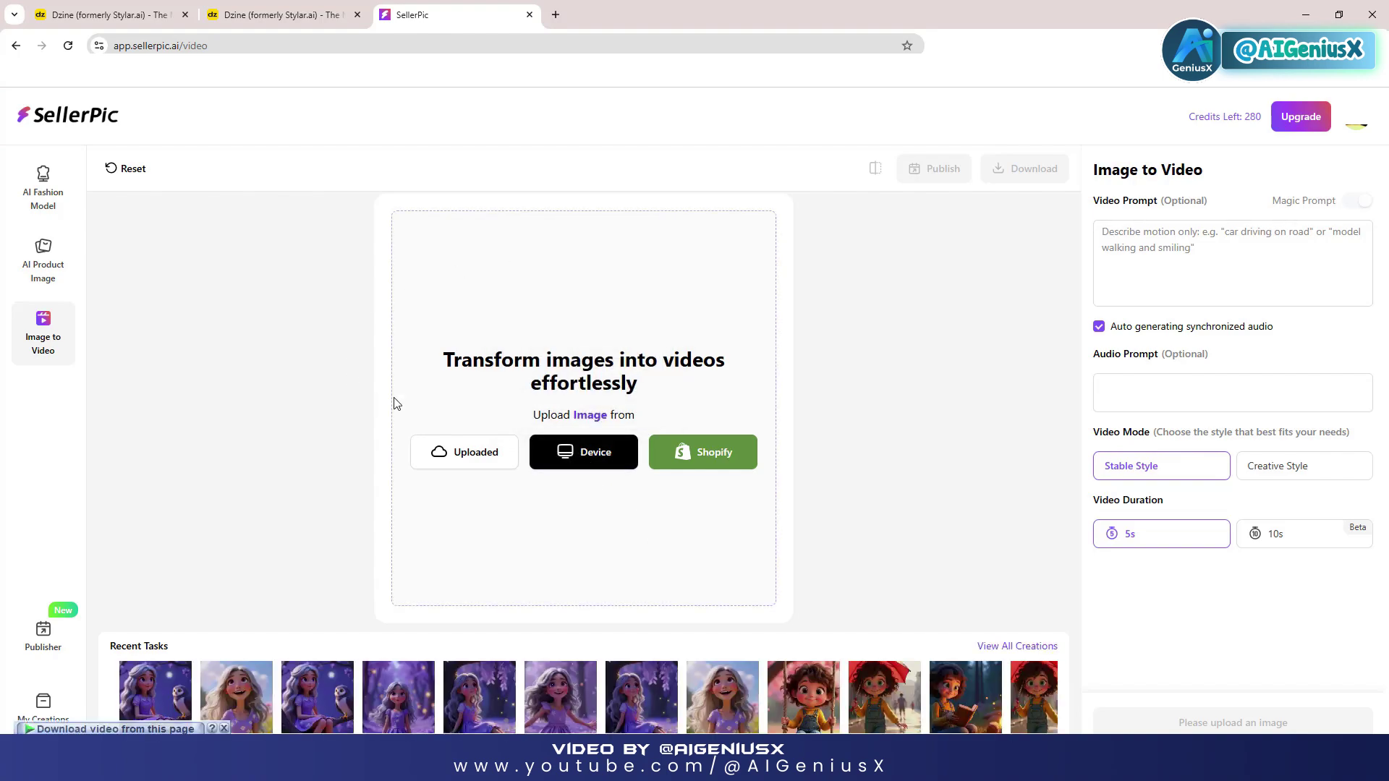
- Upload the first sunflower image, the girl in the straw hat, from the computer
left_click(587, 458)
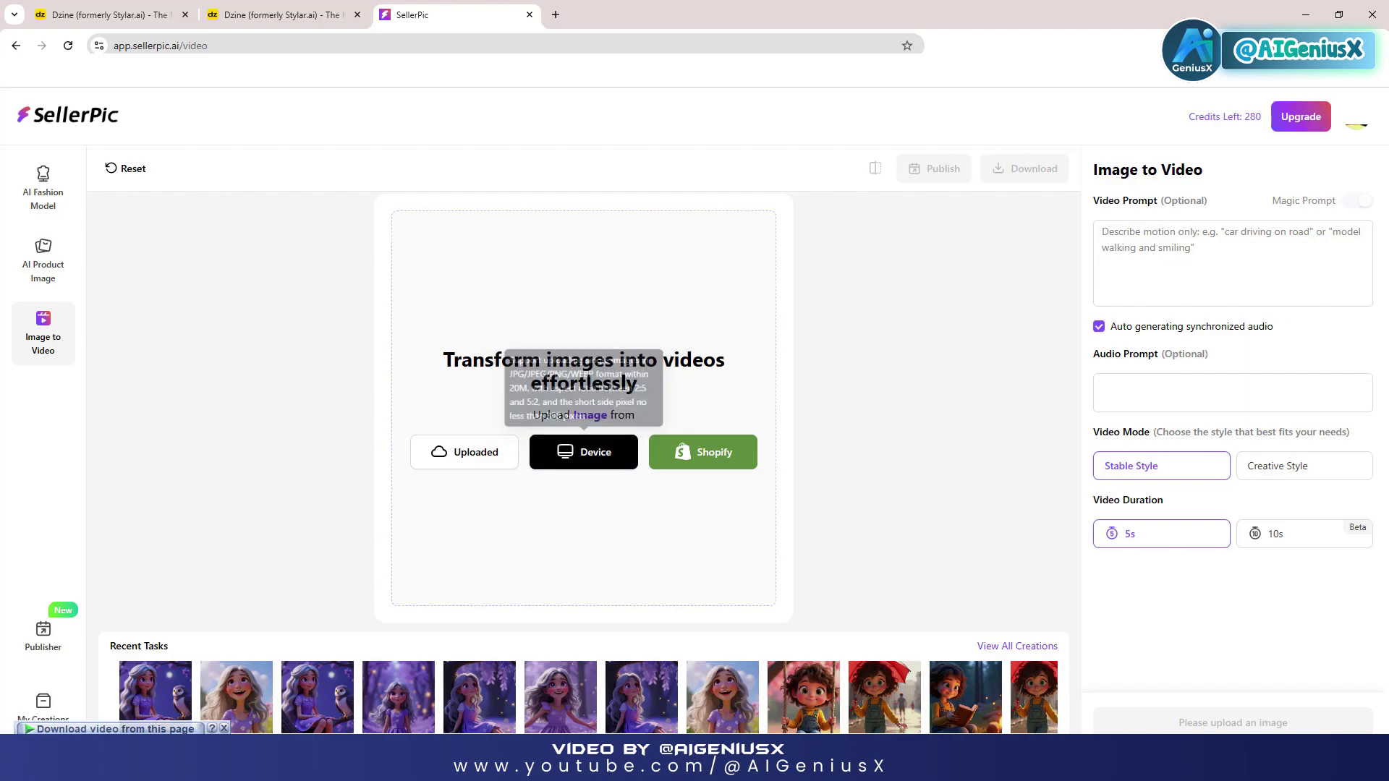
left_click(595, 467)
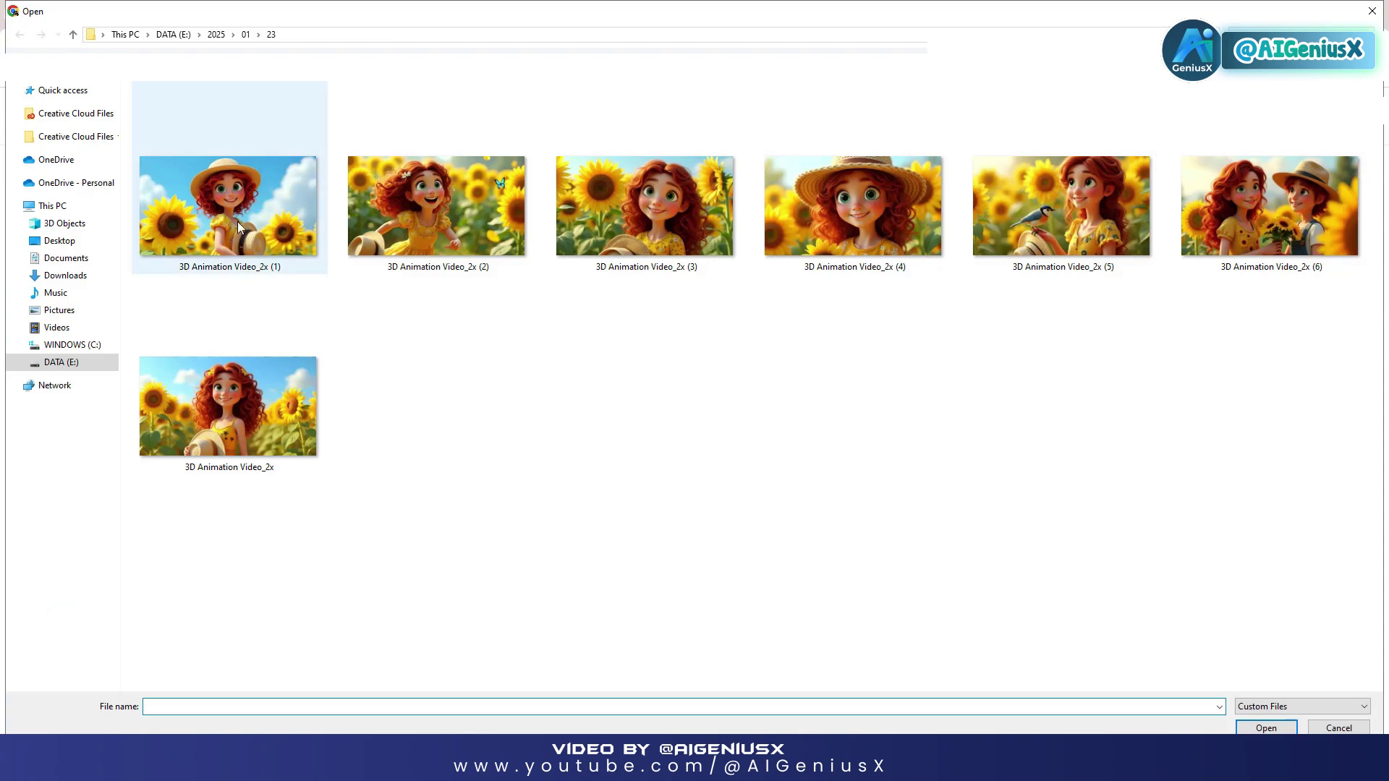
left_click(241, 229)
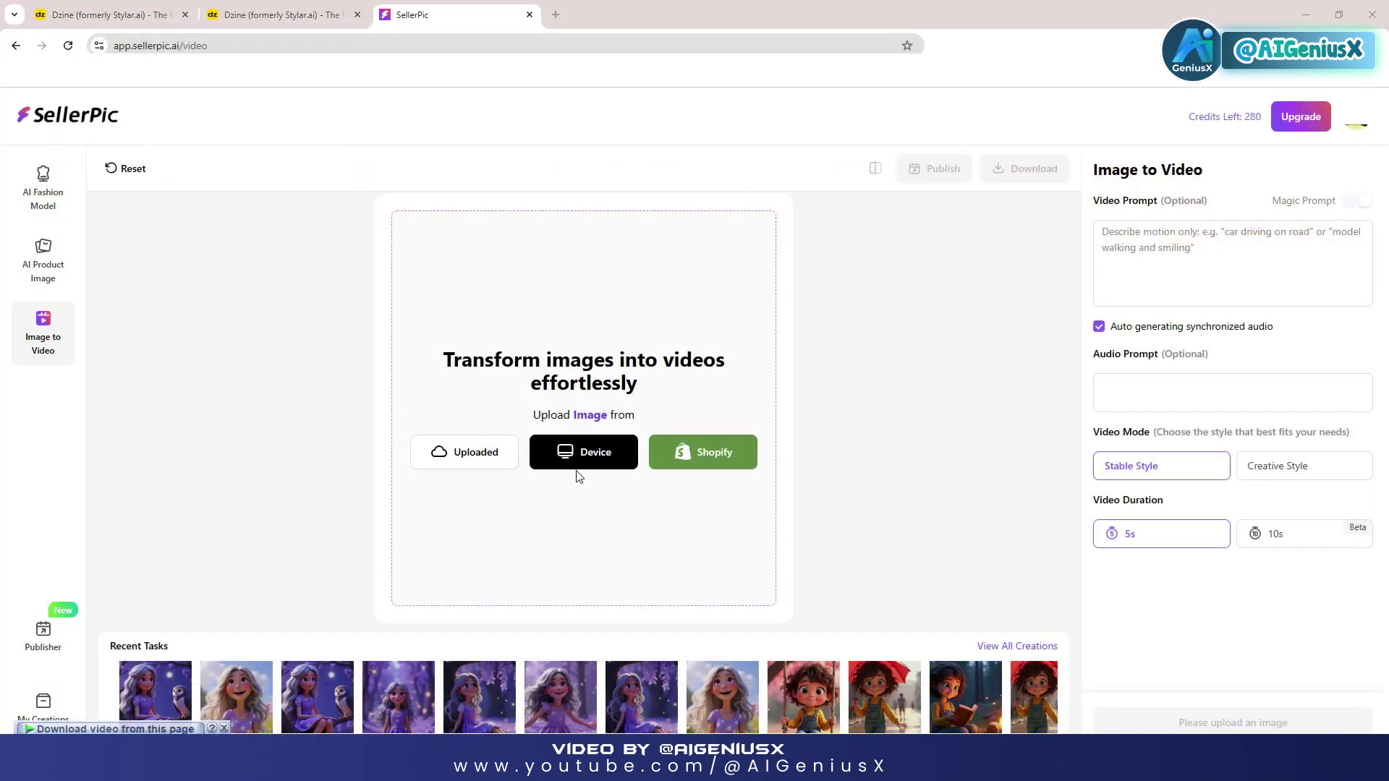
left_click(576, 474)
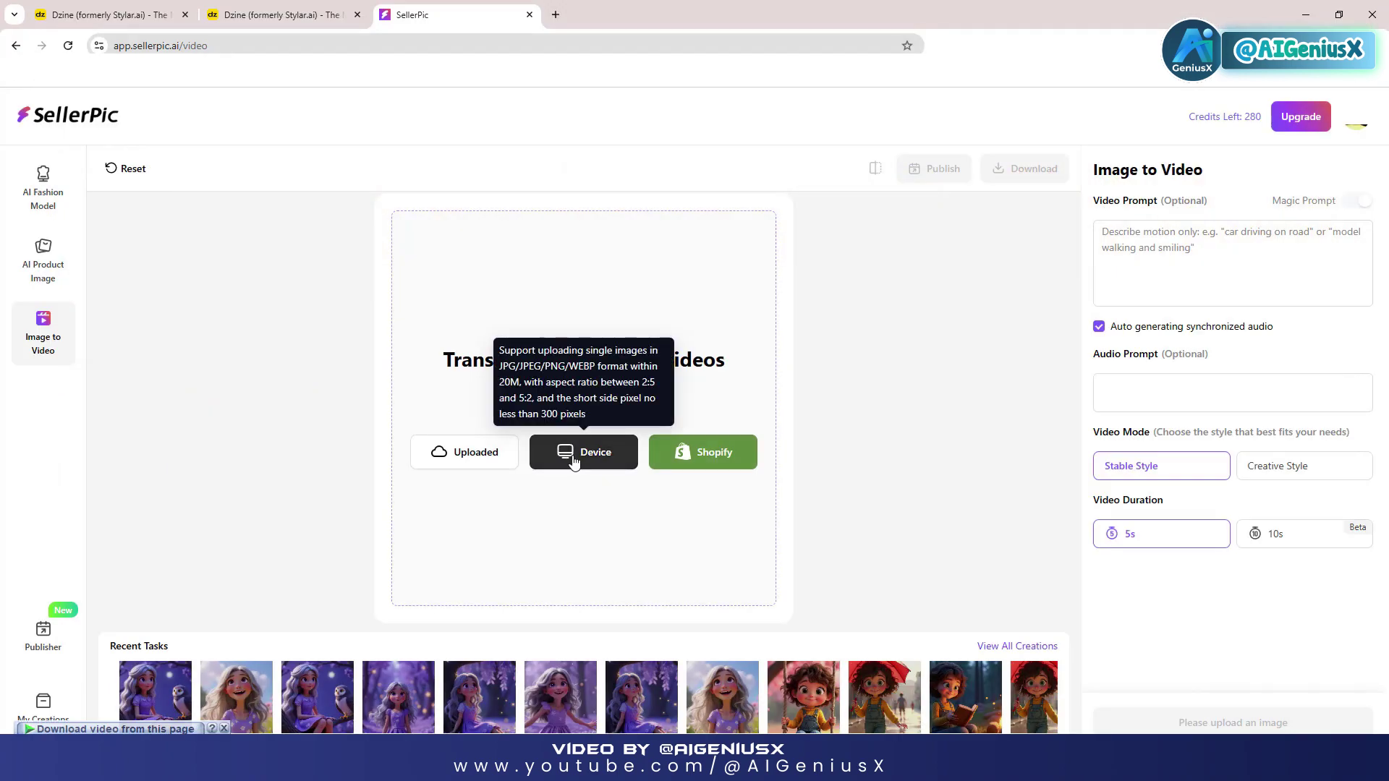
left_click(574, 460)
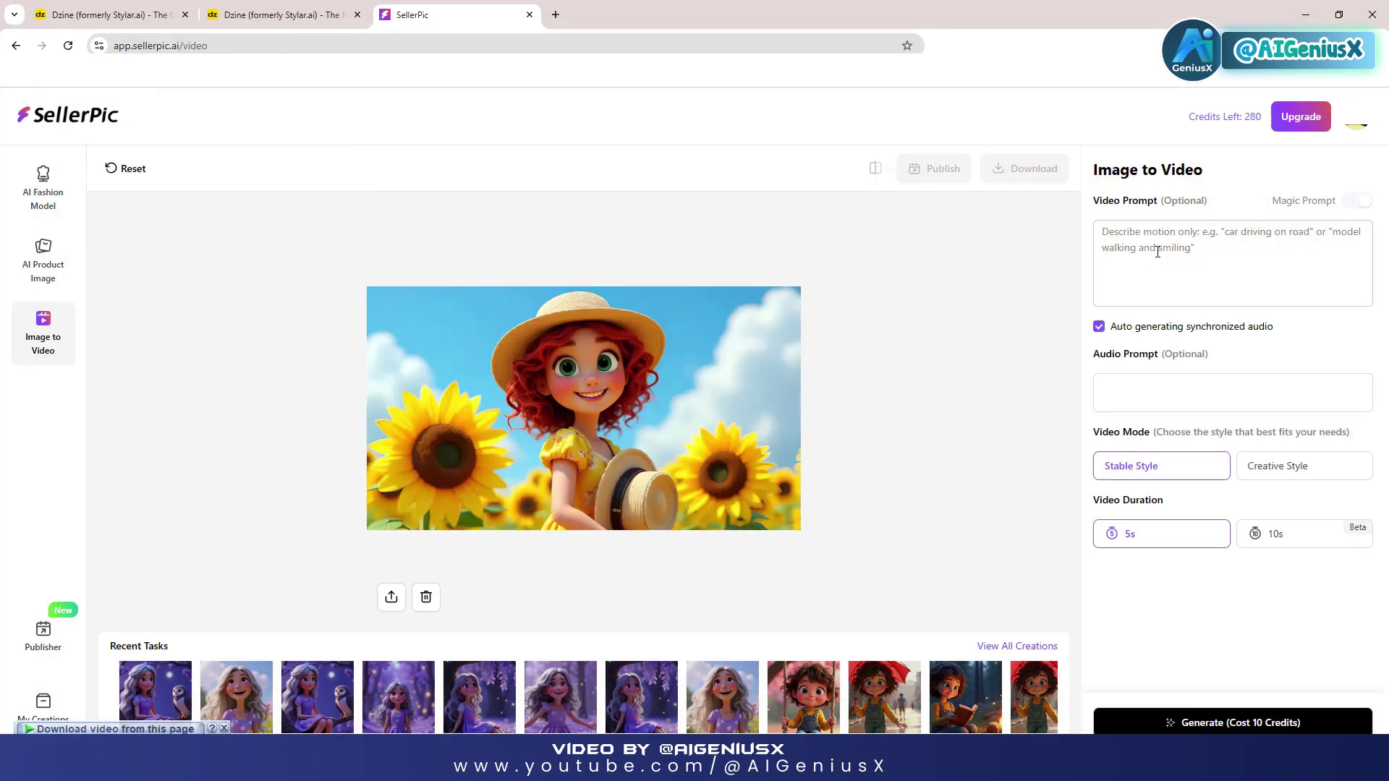
- Work in the video prompt box and settings panel
left_click_drag(1205, 174, 1161, 209)
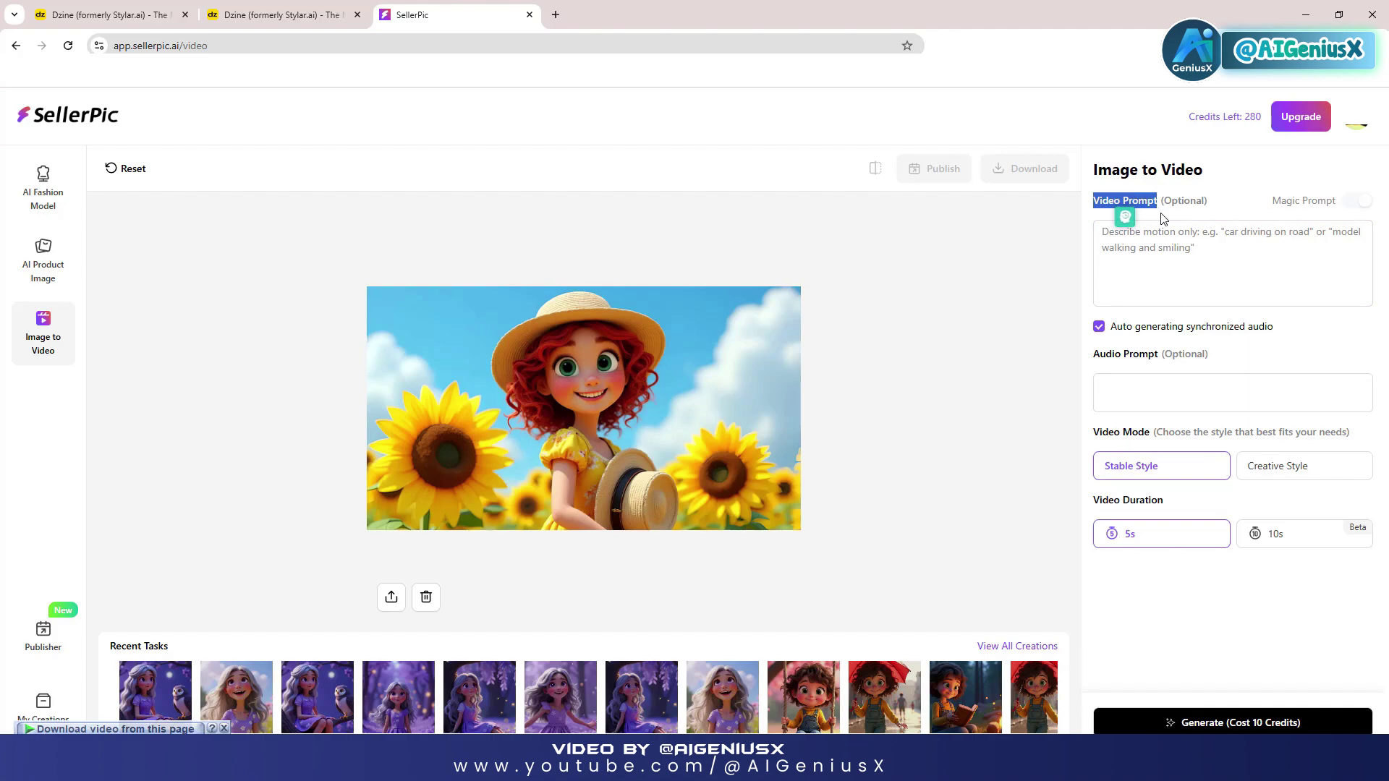
left_click(1178, 239)
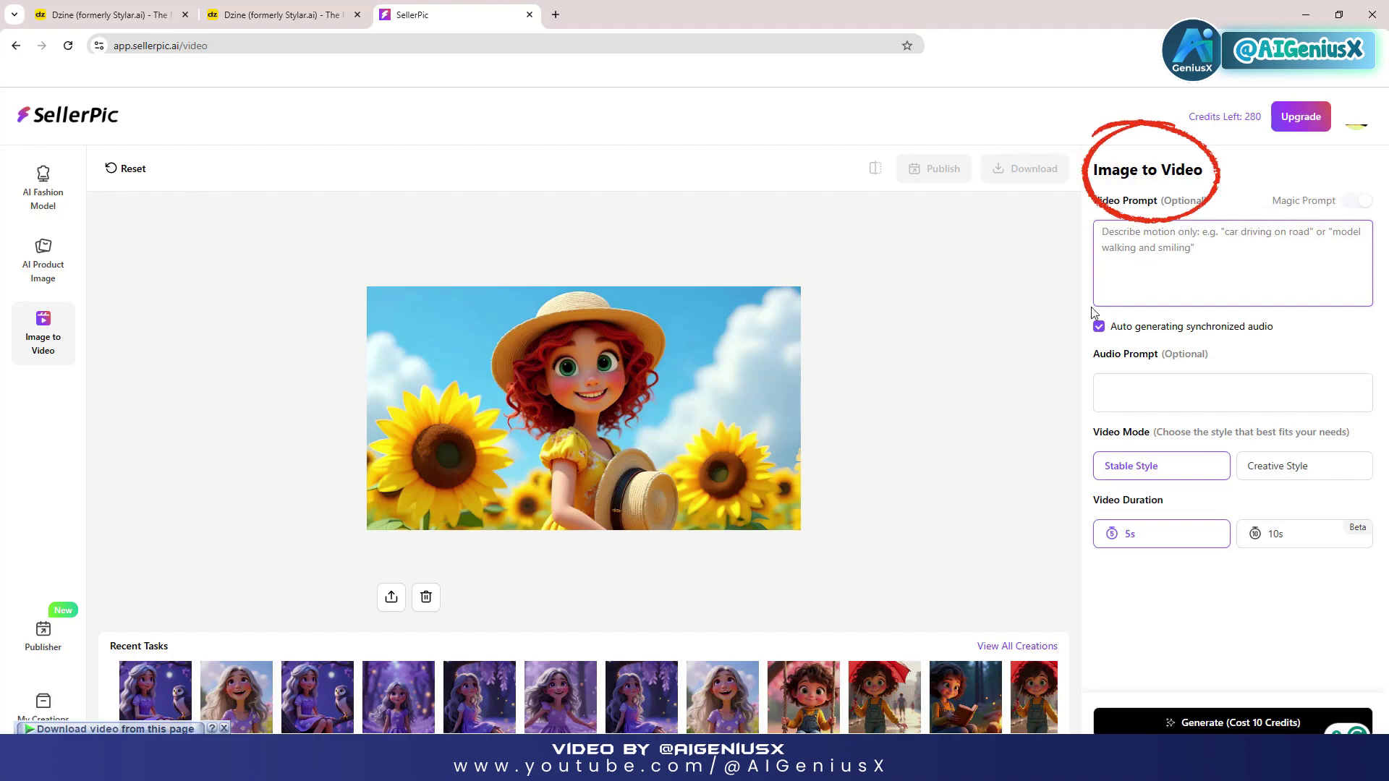
left_click_drag(1274, 331, 1108, 332)
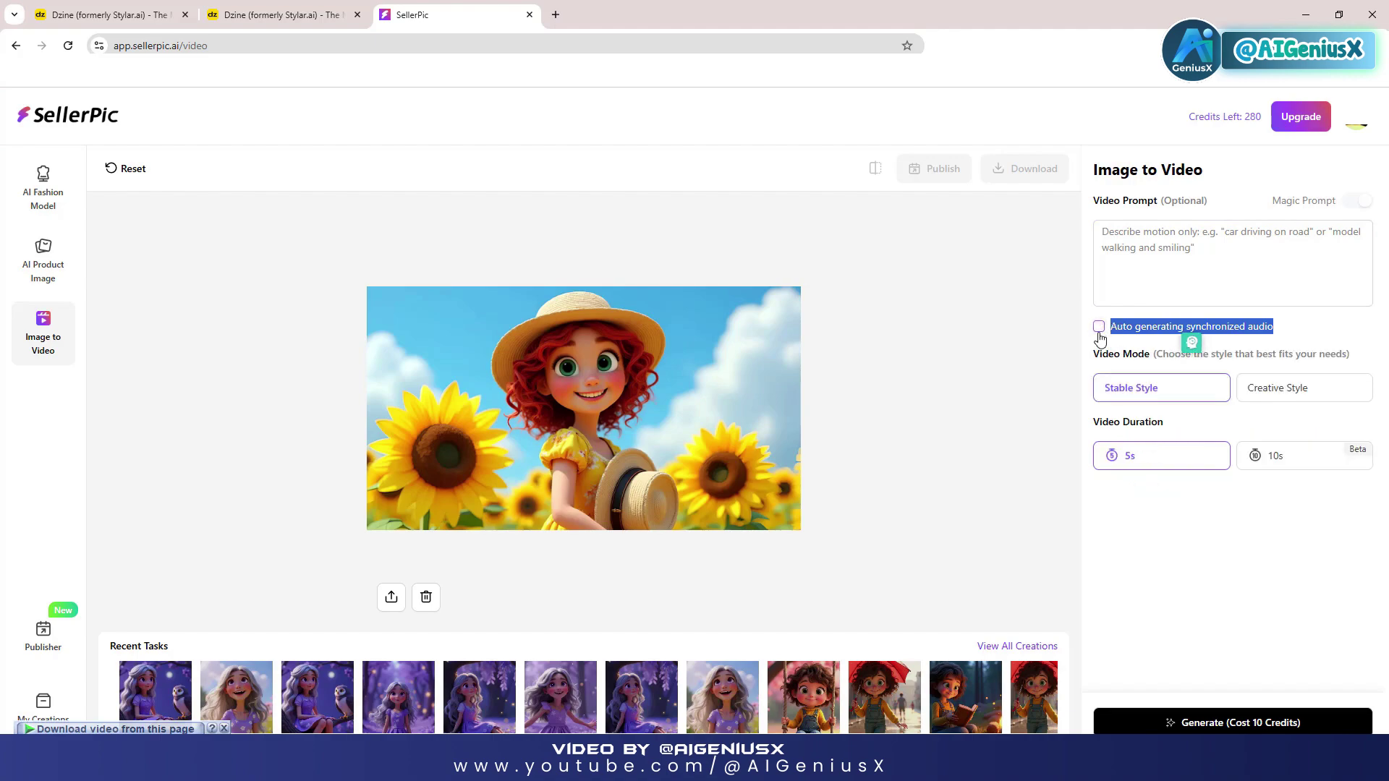
left_click(1103, 334)
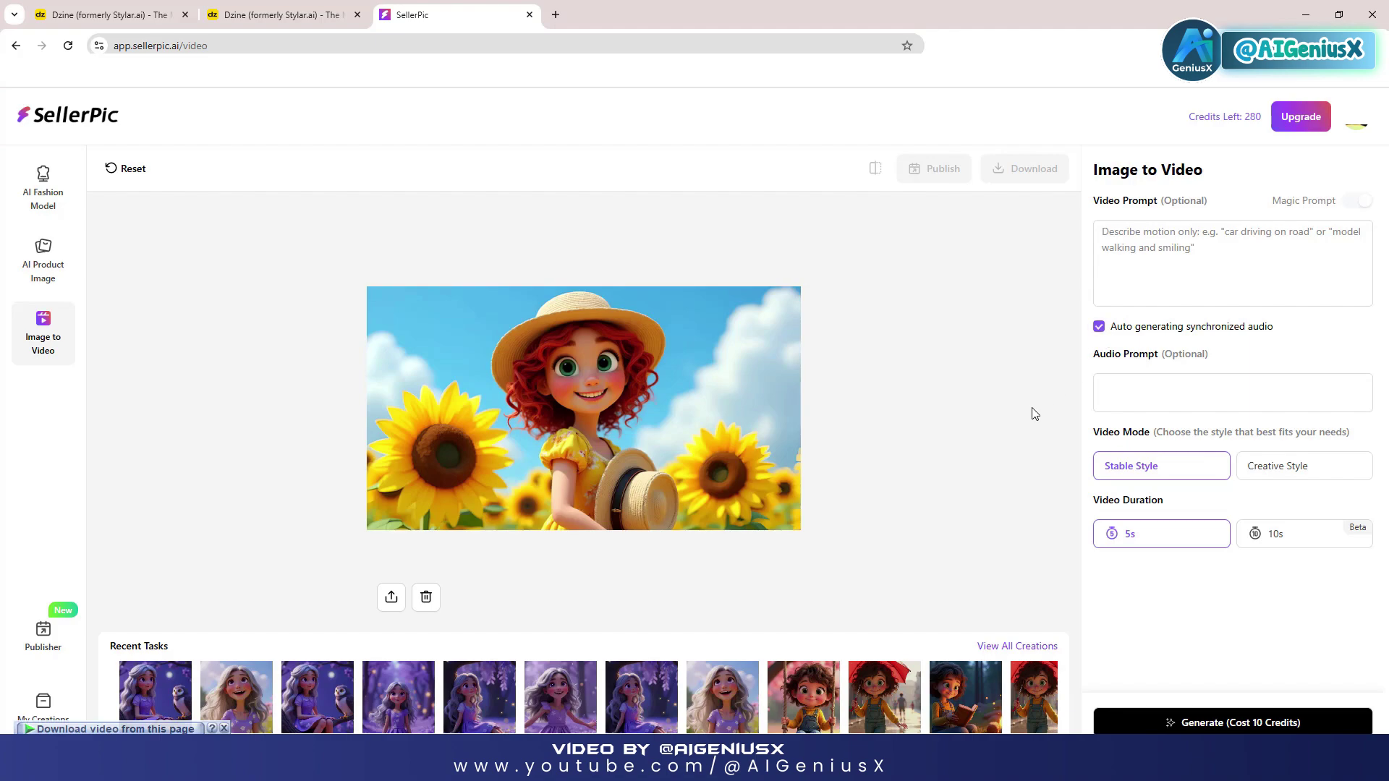
left_click_drag(1121, 445, 1150, 440)
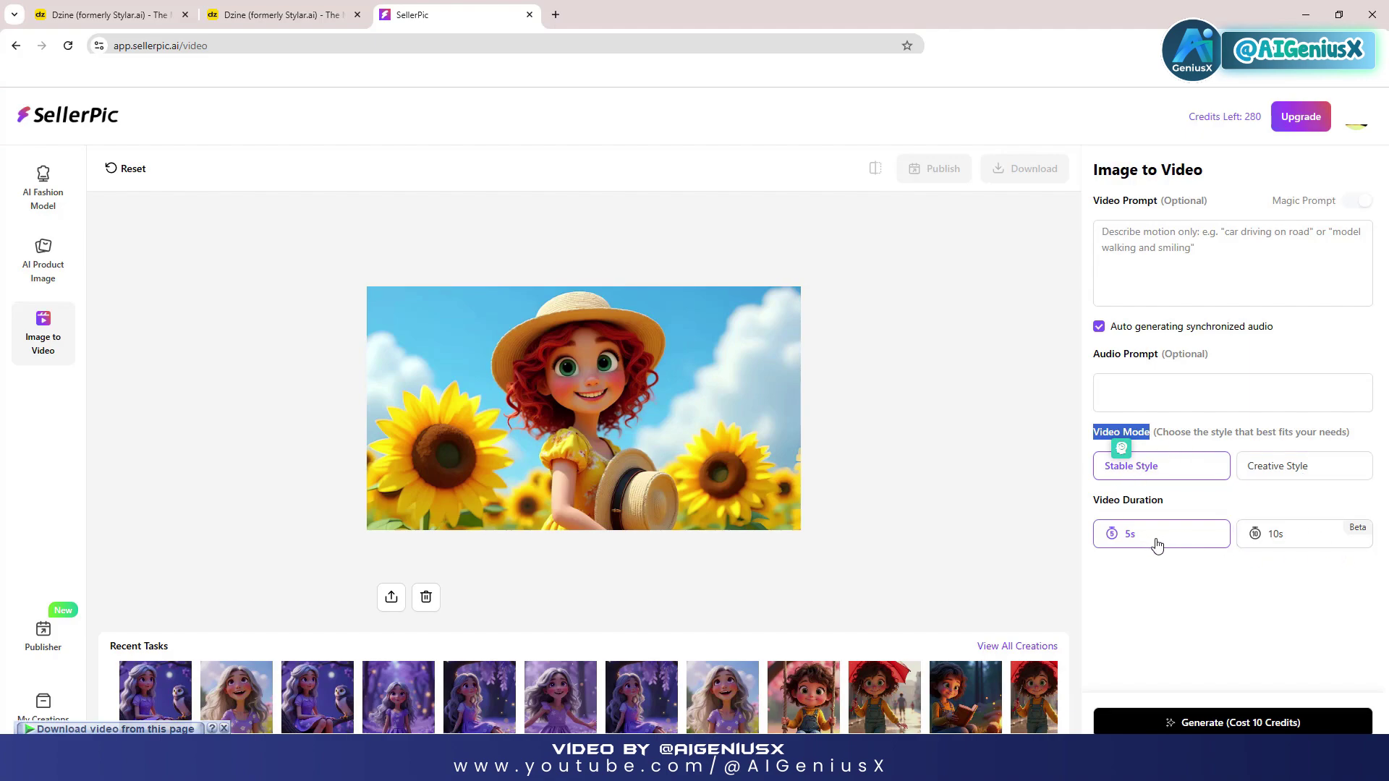
left_click(1030, 366)
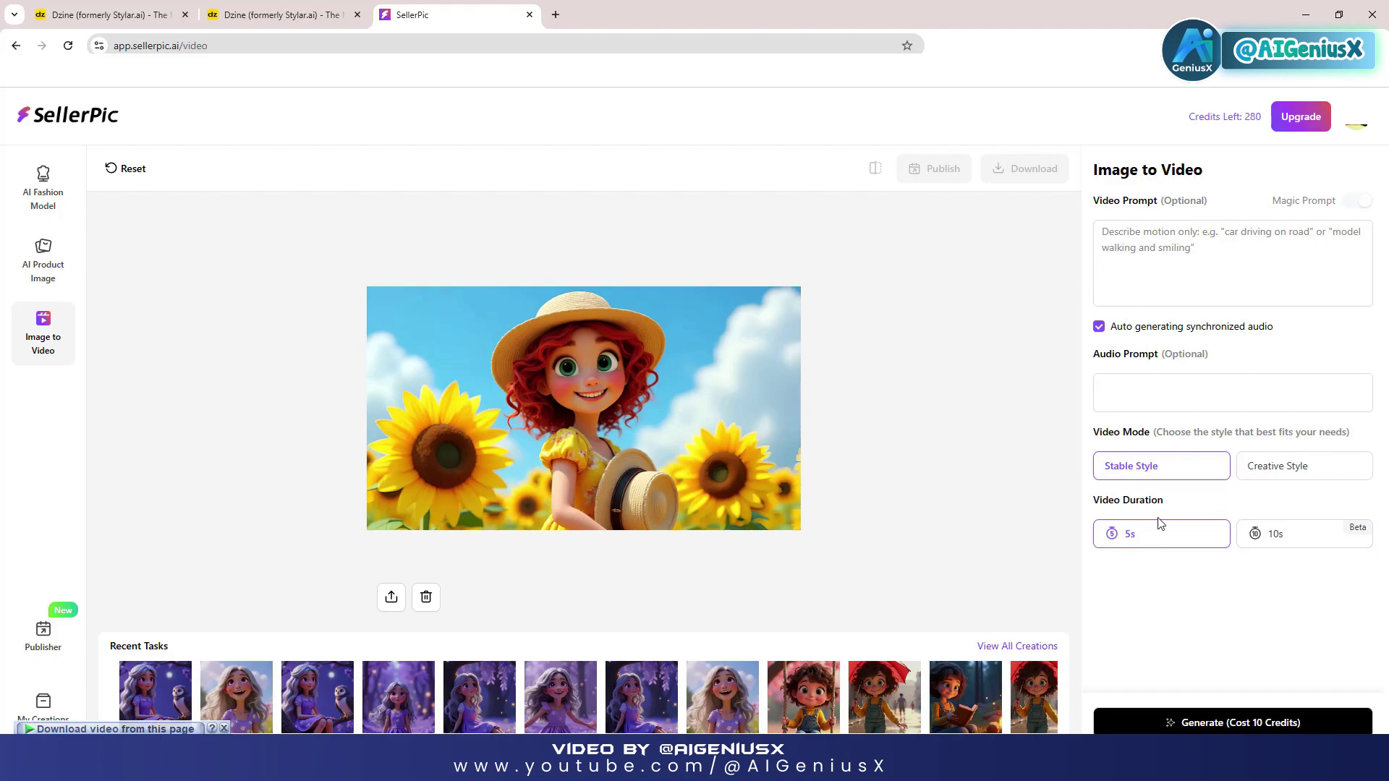
- Set Video Duration to 10s, generate the video, and start the next creation
left_click(1262, 534)
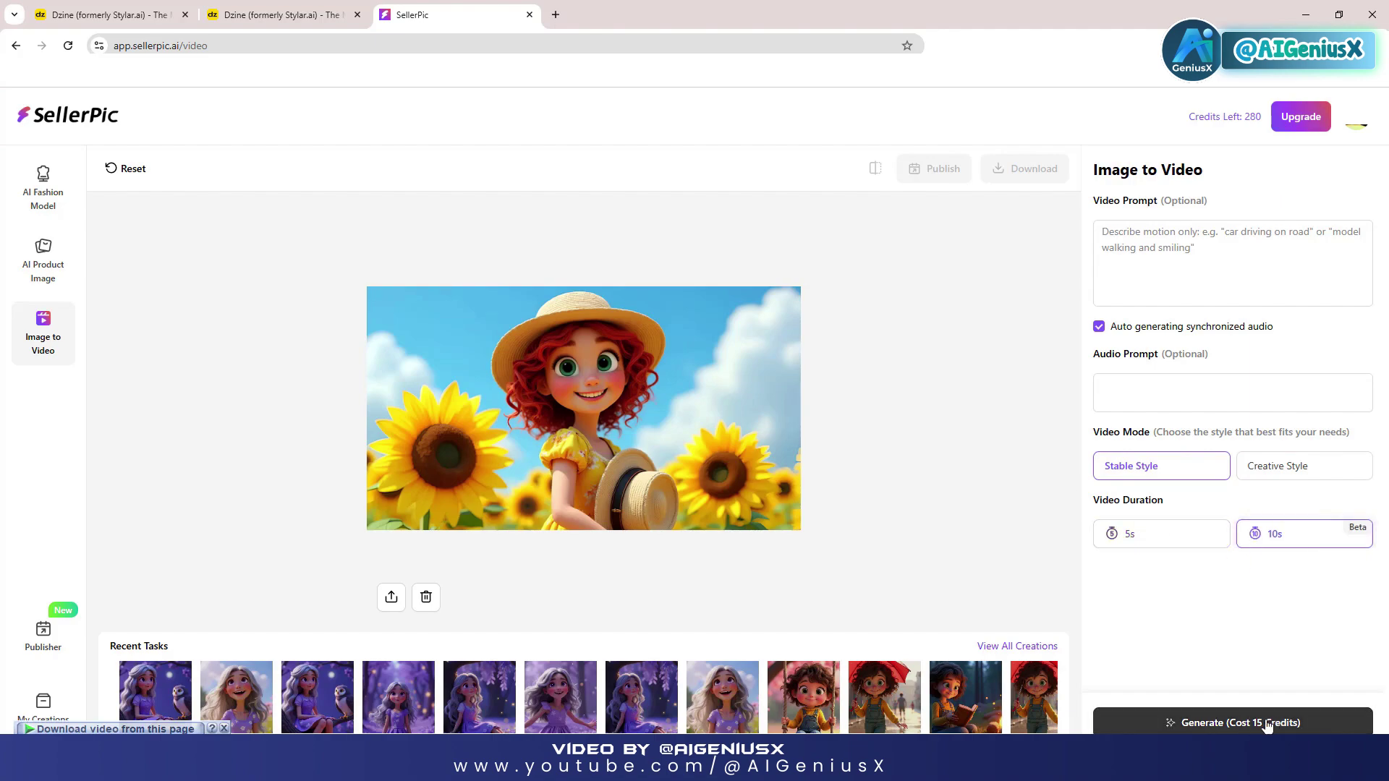
left_click(1143, 533)
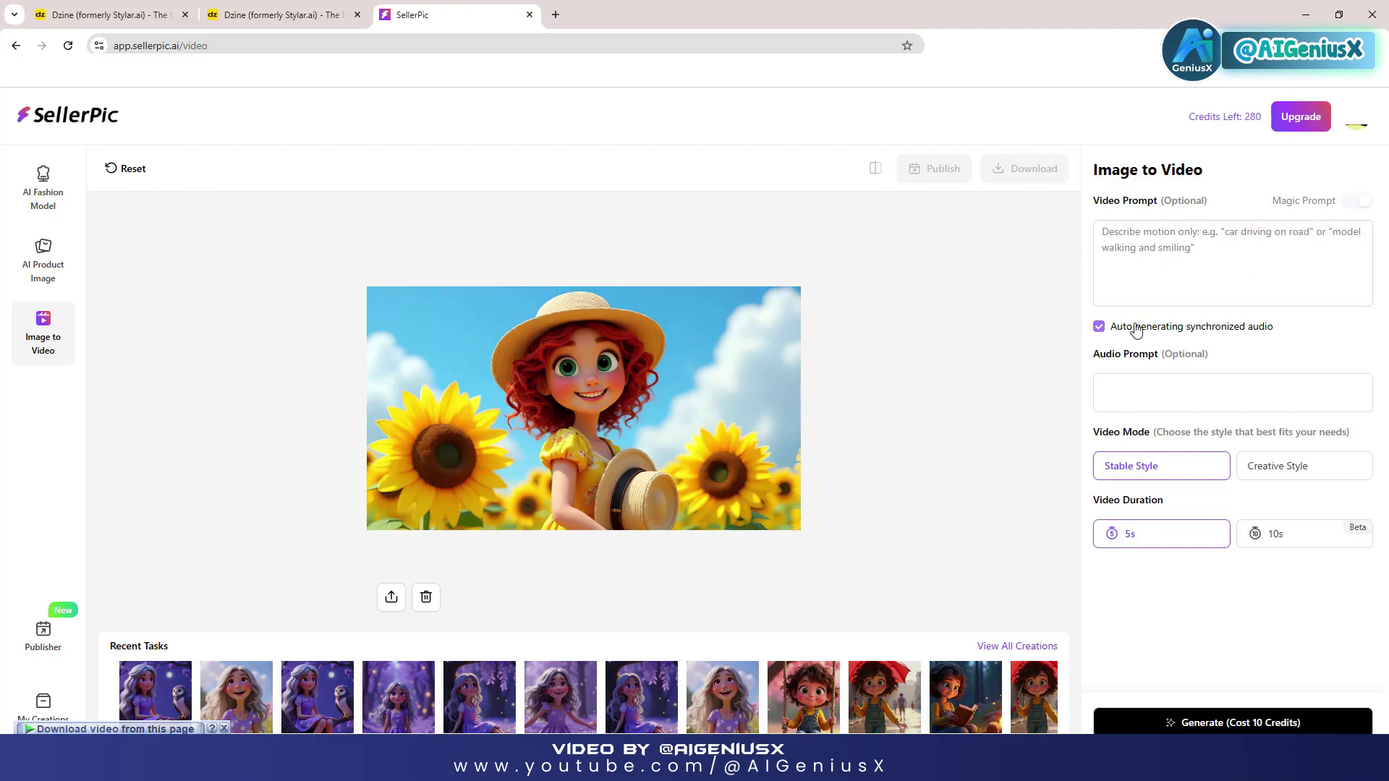
left_click(1255, 534)
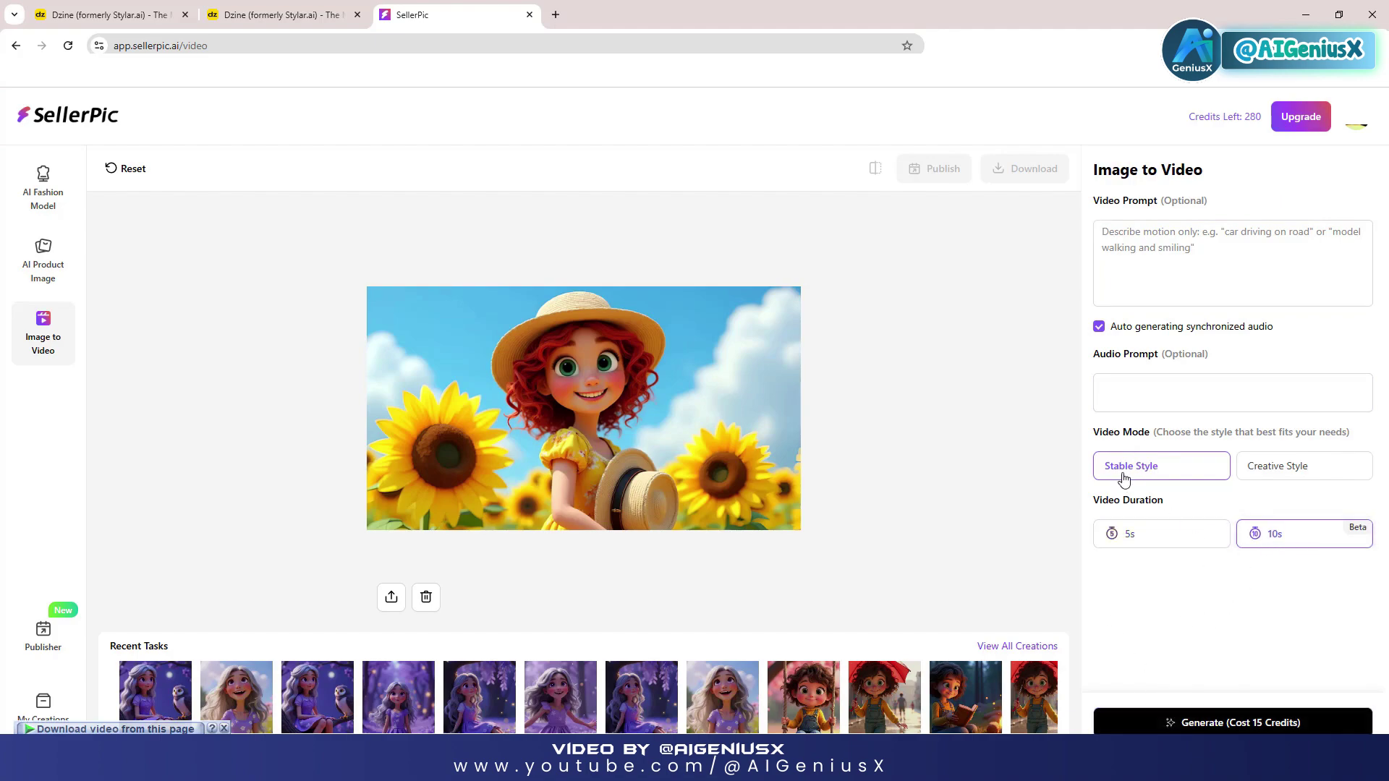
left_click(1216, 722)
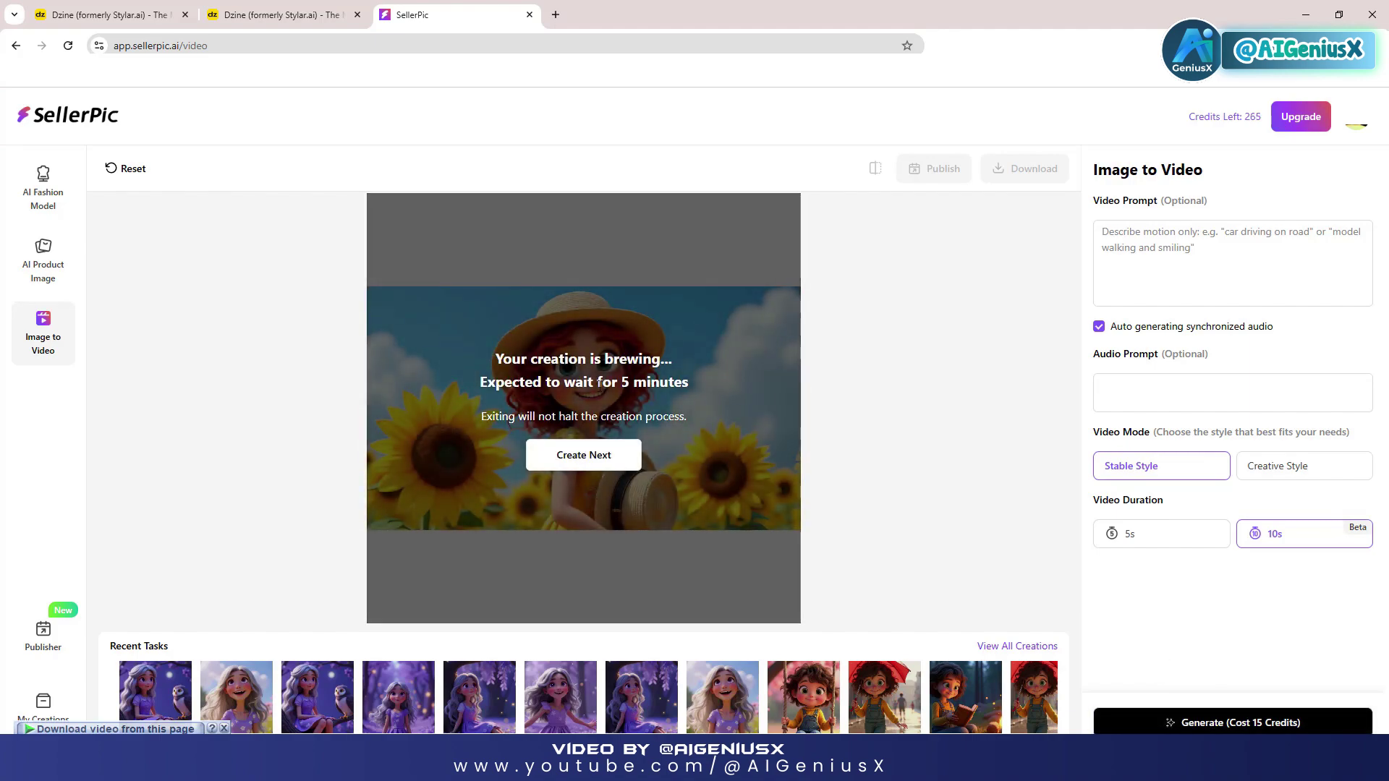
left_click(585, 460)
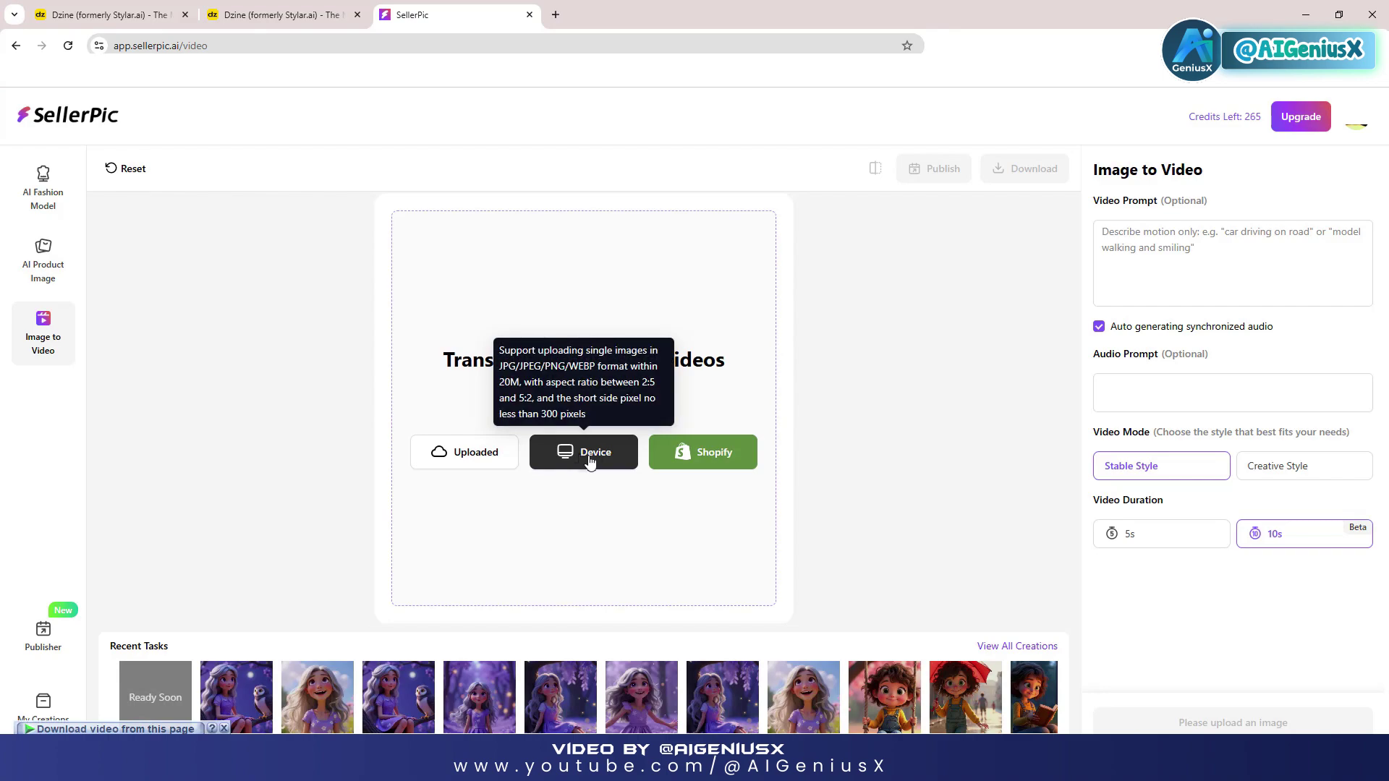
- Load the second sunflower image and paste the playful butterfly-chasing motion prompt
left_click(588, 457)
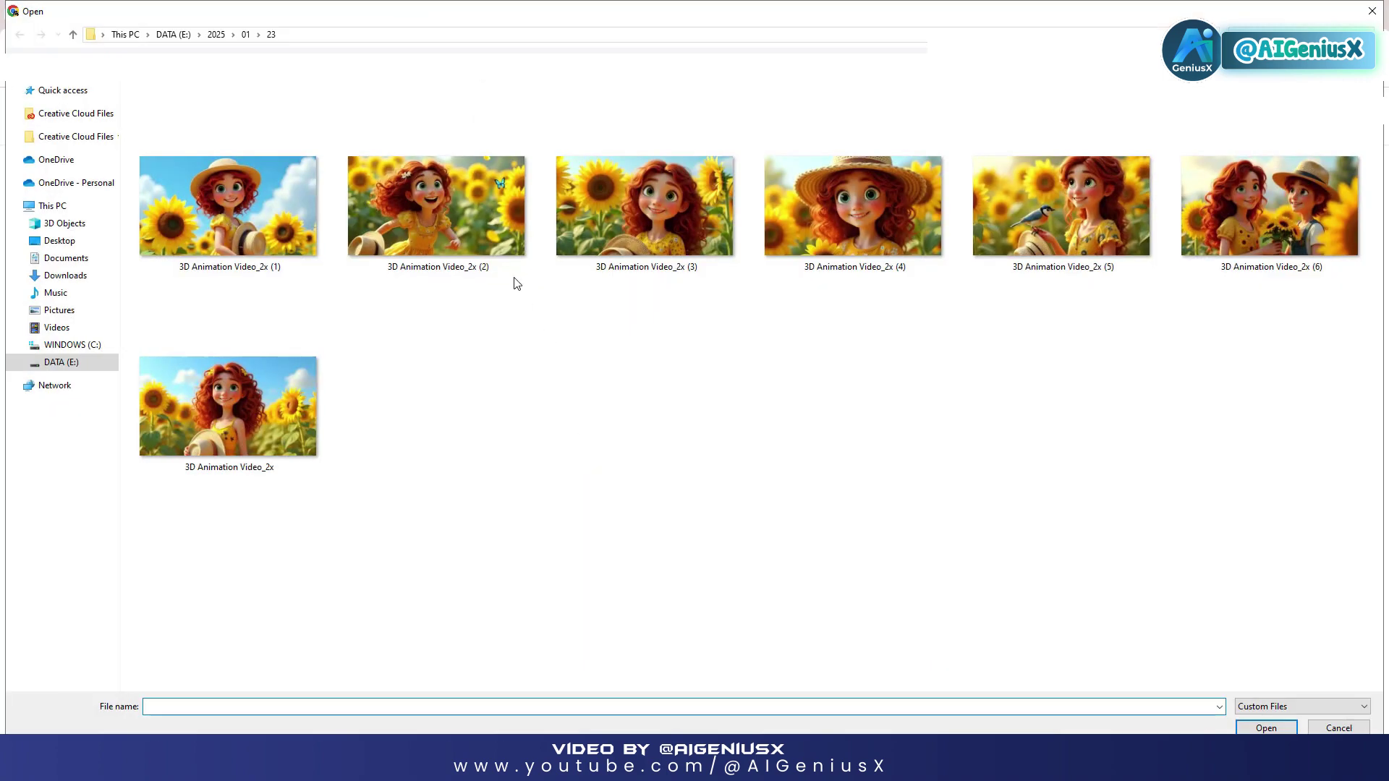
double_click(486, 232)
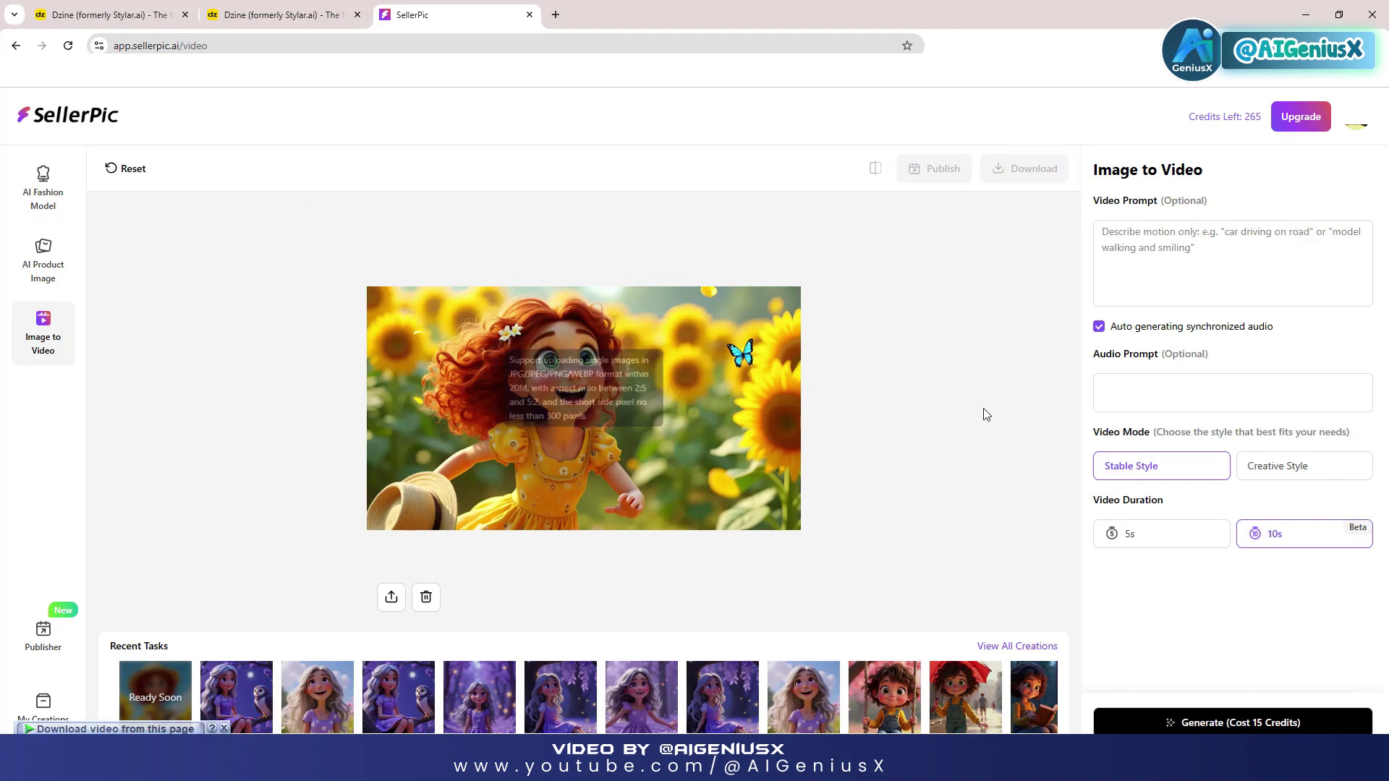
left_click(1160, 285)
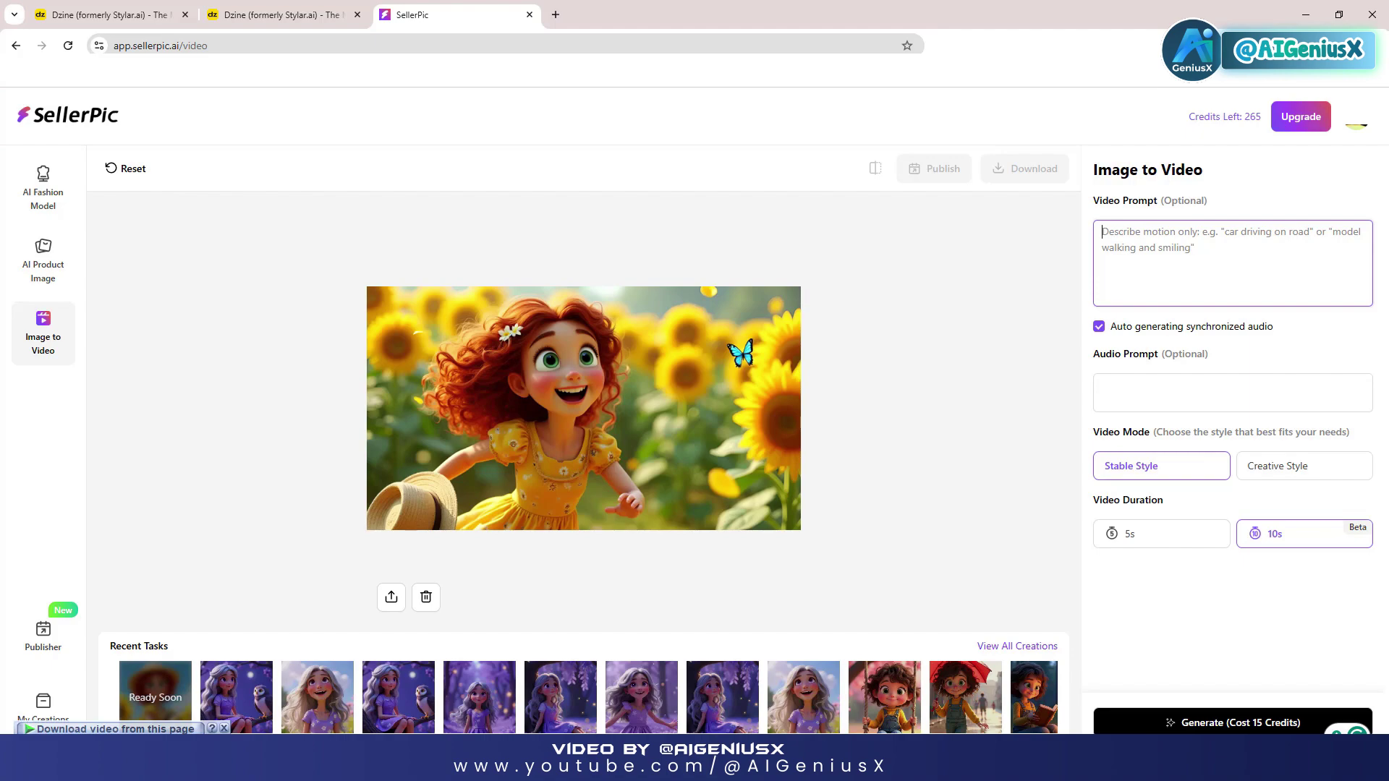
key("ctrl+v")
left_click_drag(1295, 264, 1155, 244)
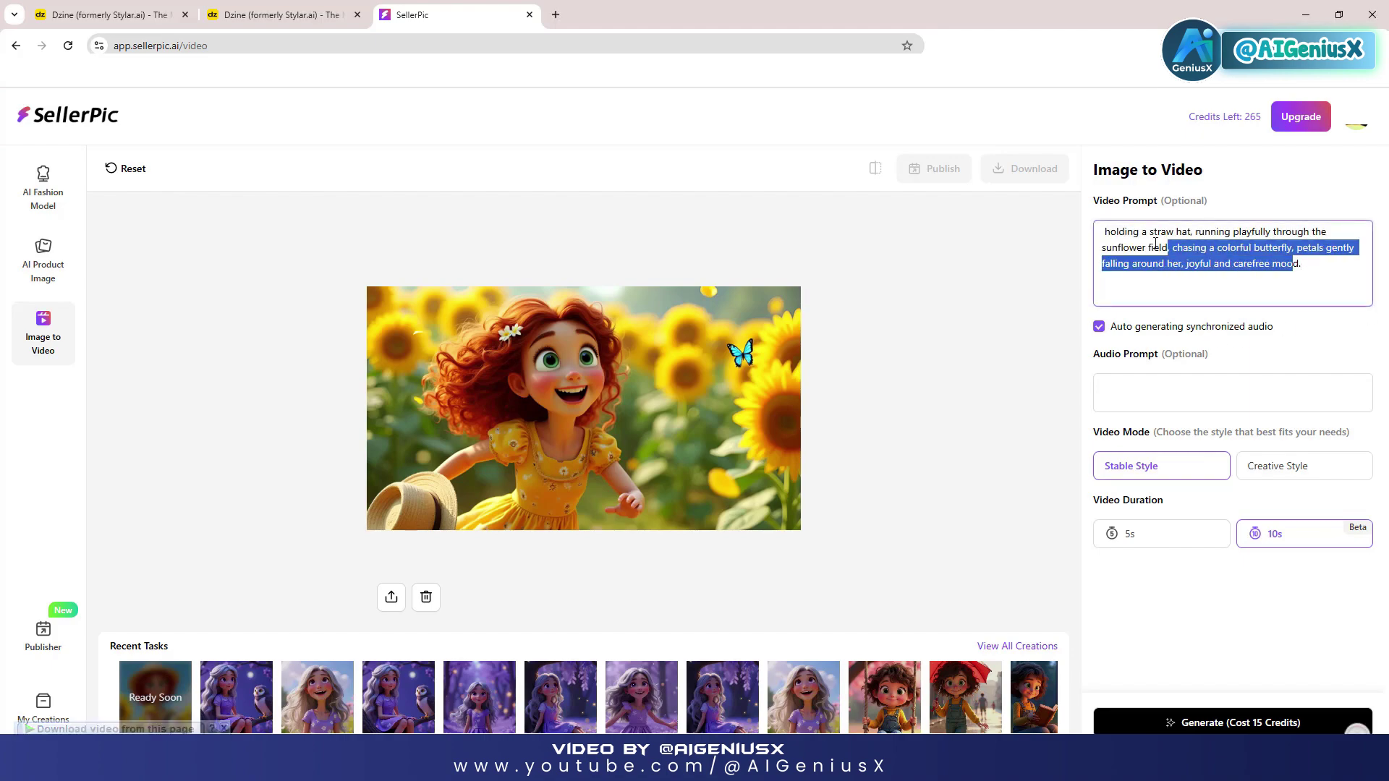
left_click(1031, 355)
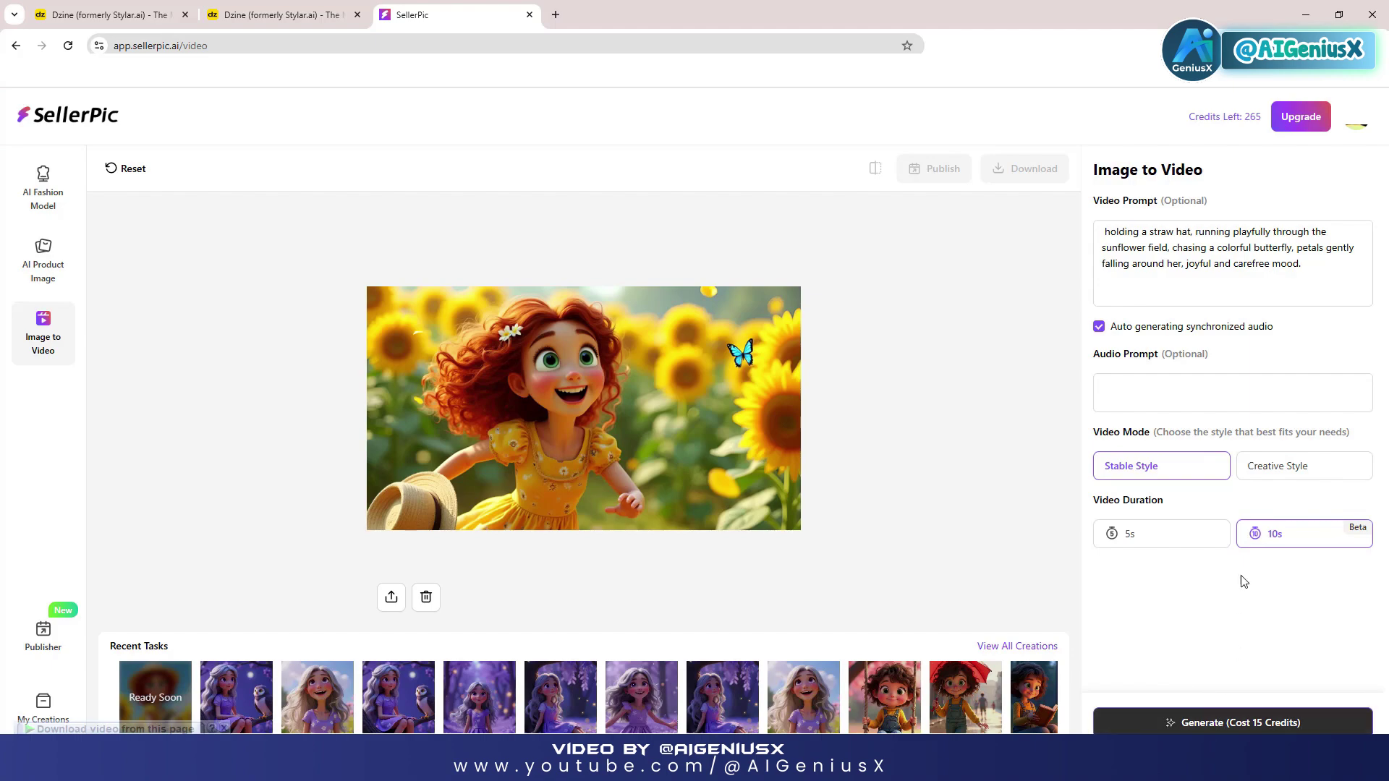
- Generate it as a 10s Creative Style video for 15 credits, then start the next creation
left_click(1260, 472)
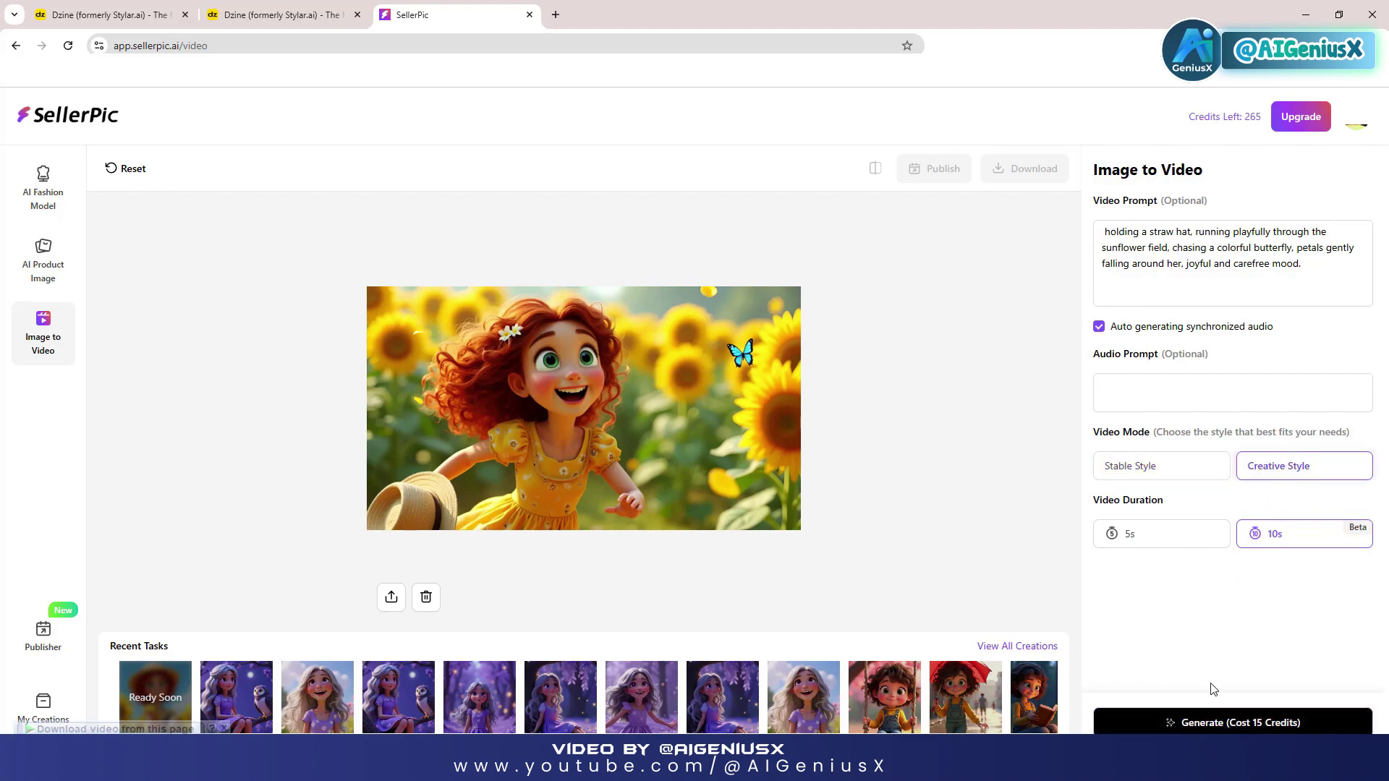
left_click(1204, 727)
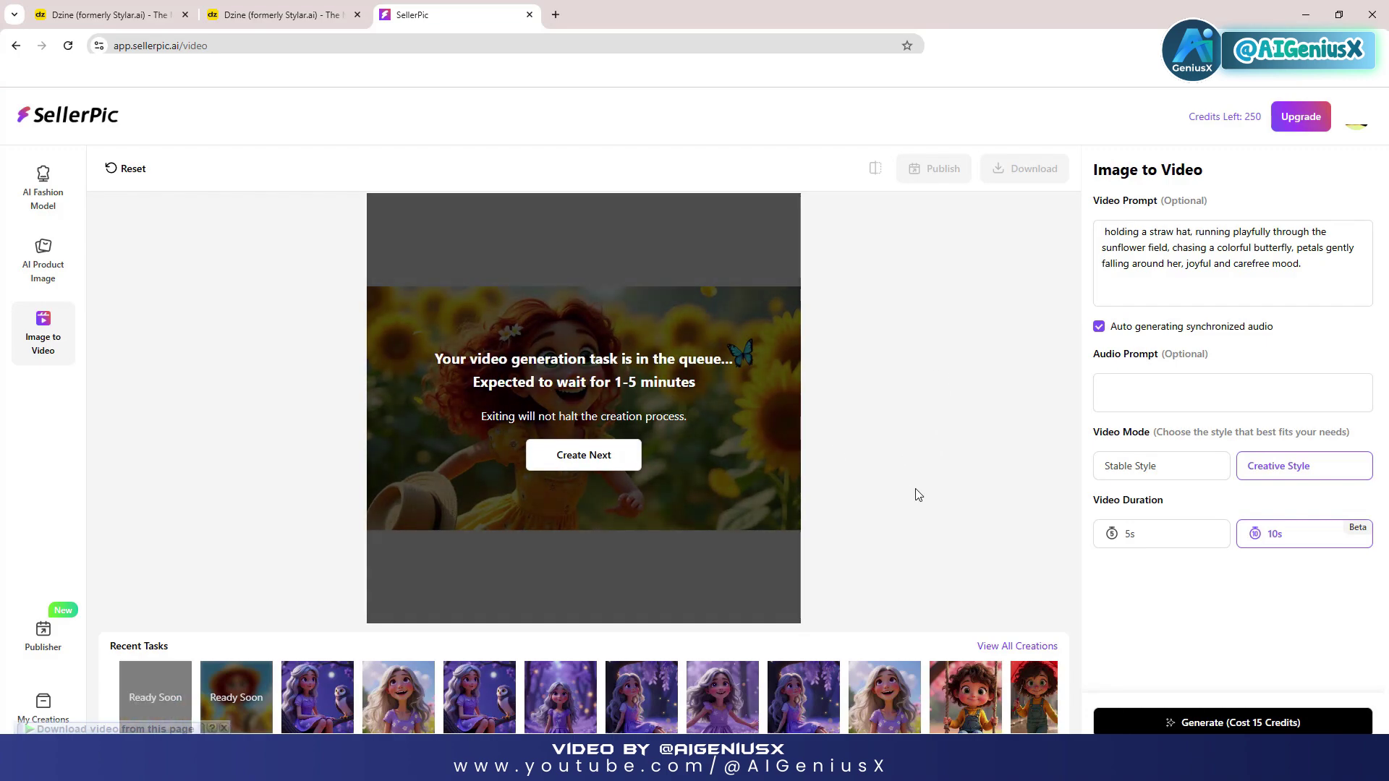
left_click(605, 454)
- Load 3D Animation Video_2x (6), switch back to Stable Style, and generate its 10s video
left_click(601, 469)
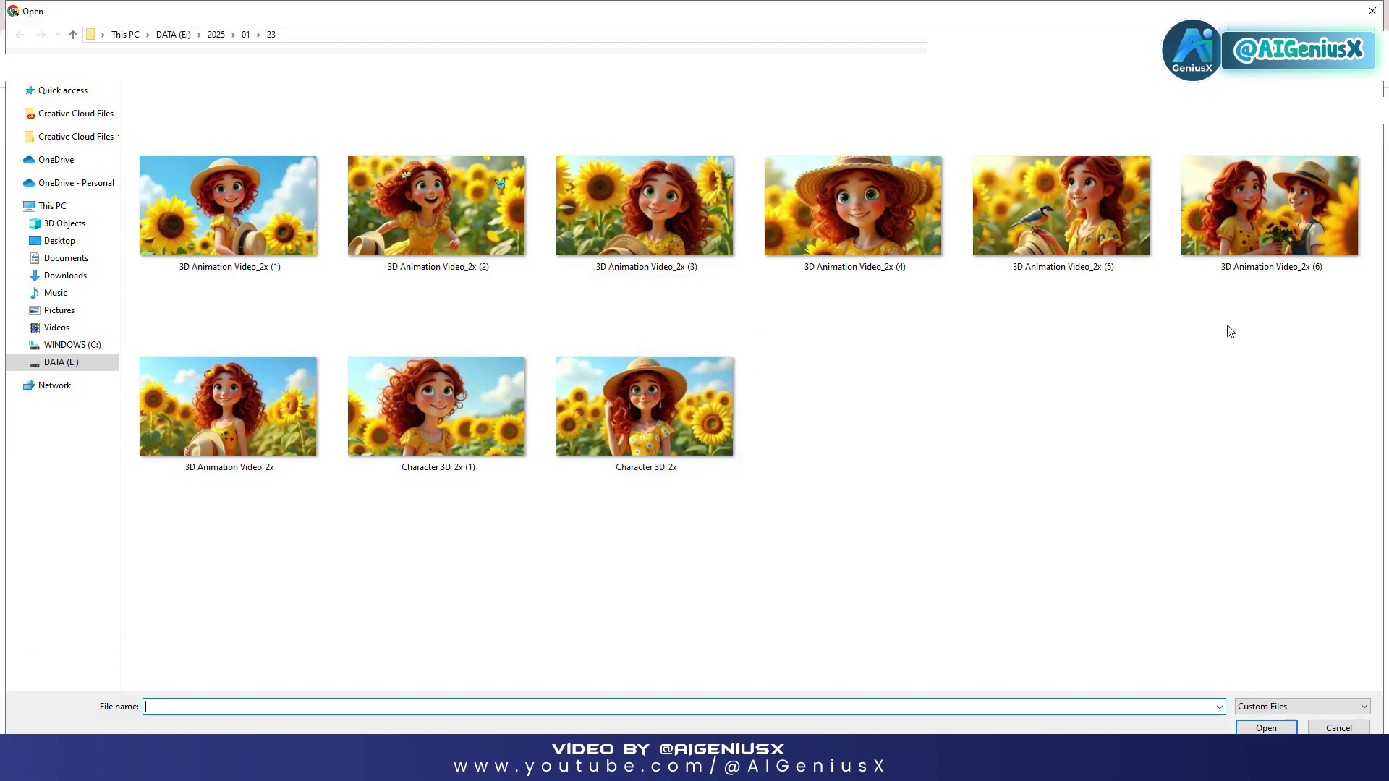
double_click(1276, 233)
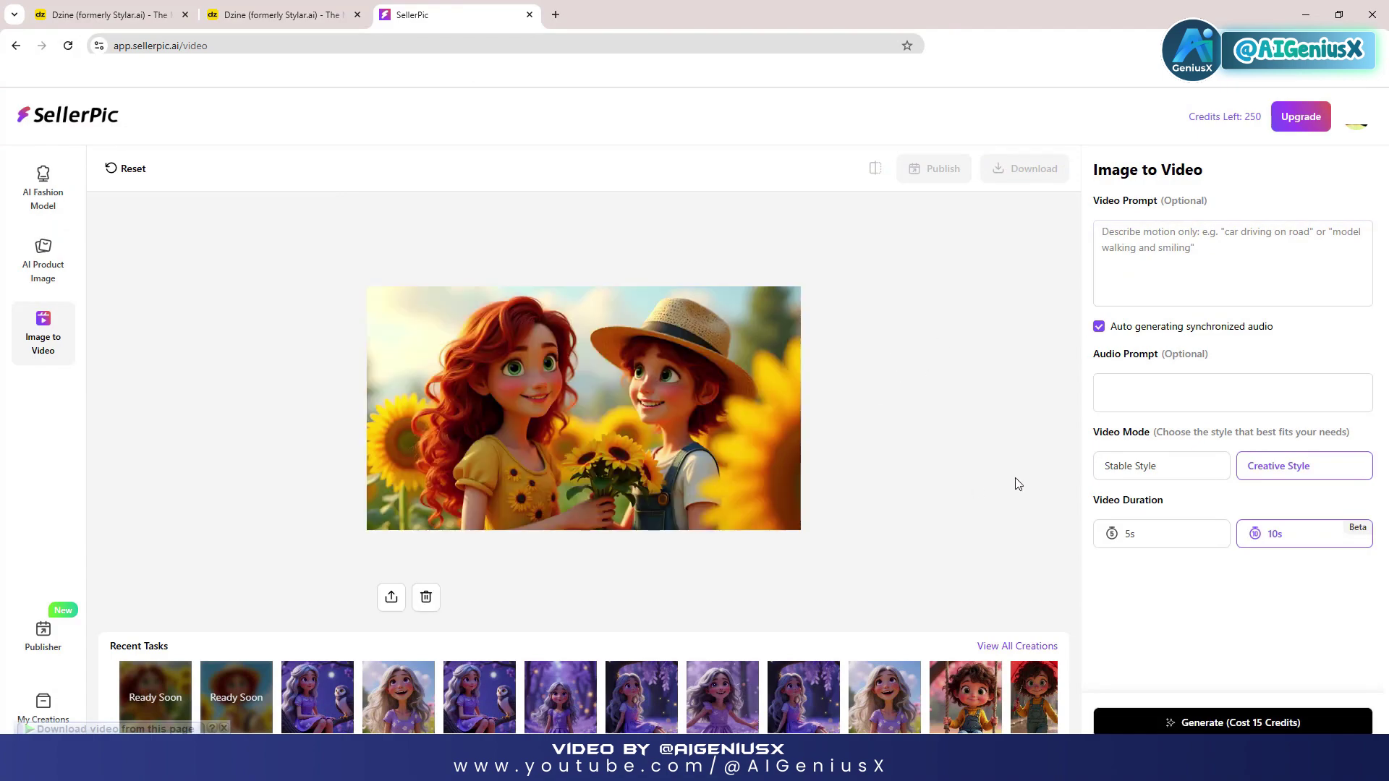
left_click(1121, 466)
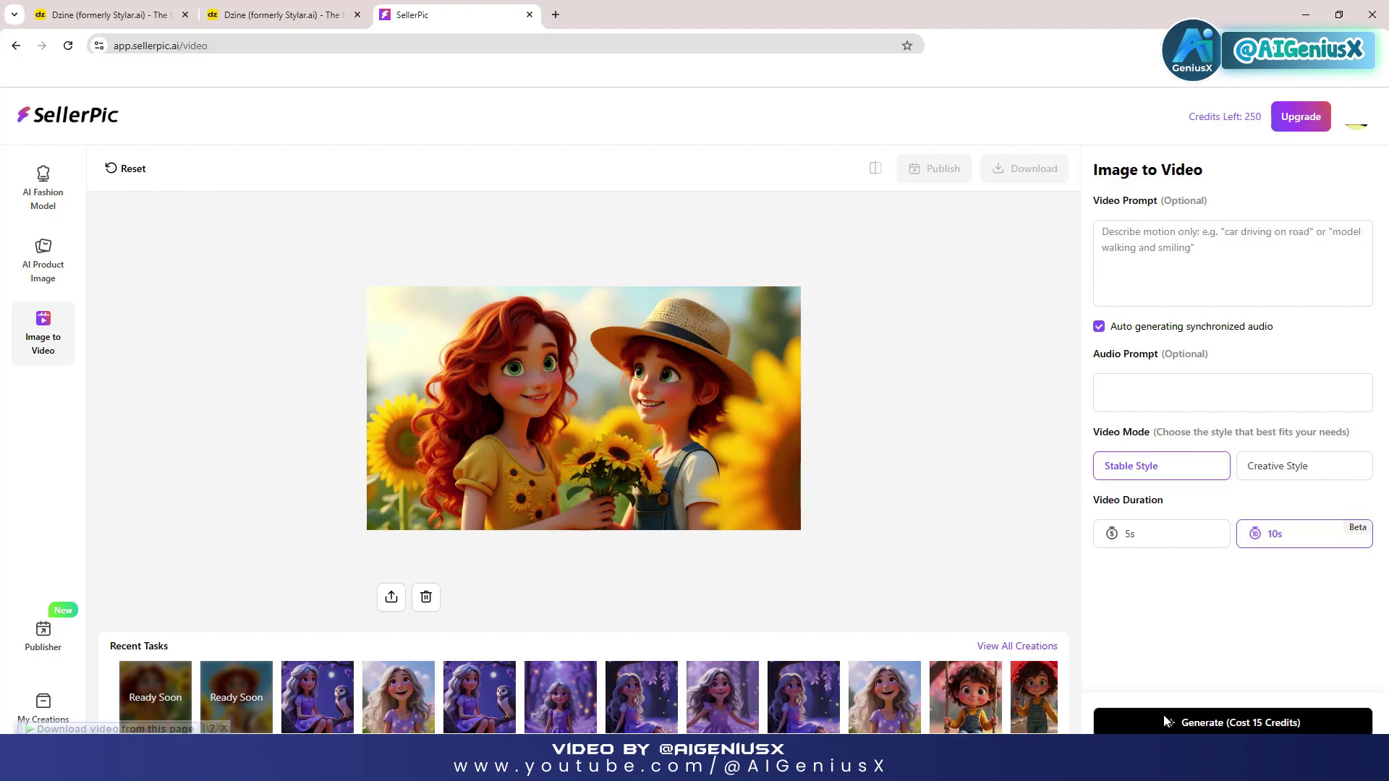
left_click(1257, 723)
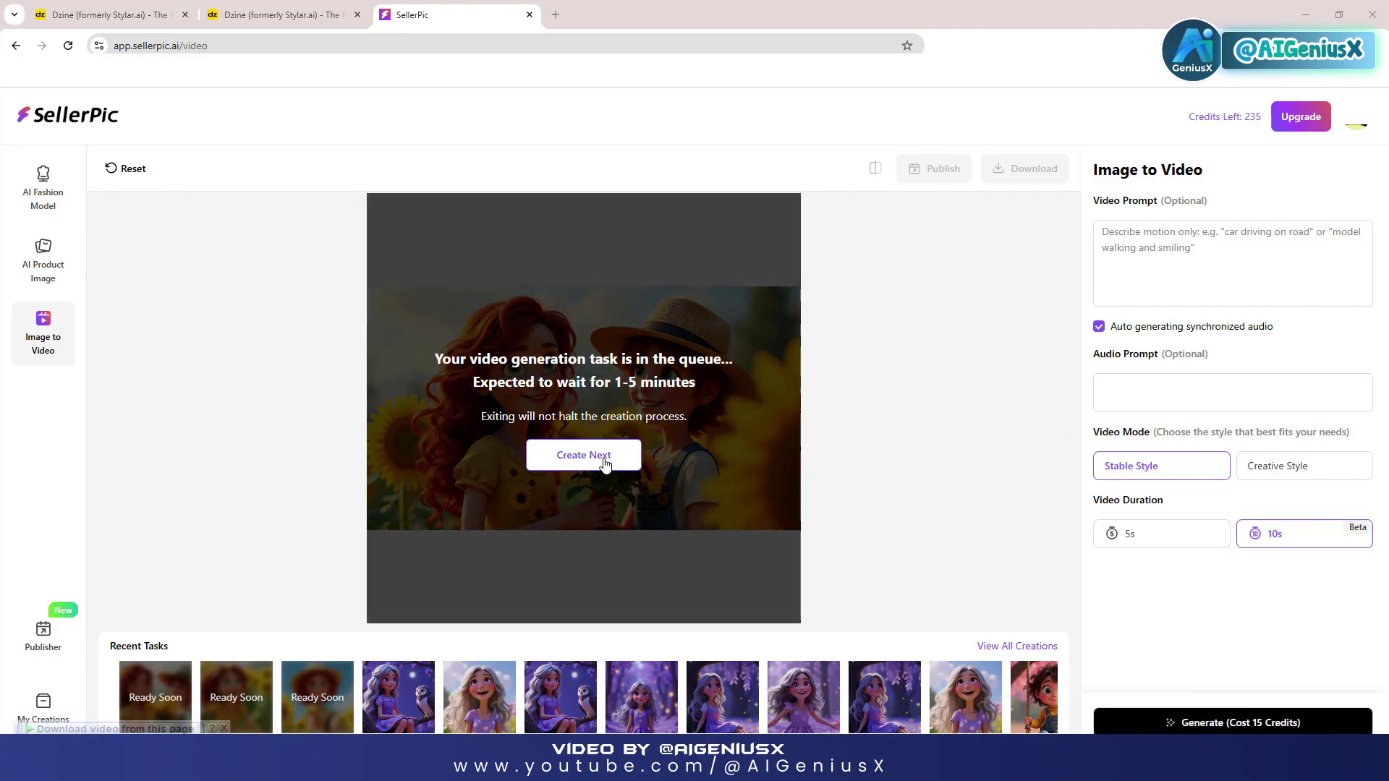
left_click(605, 465)
- Load the 3D Animation Video_2x straw-hat image and generate its 10s video
left_click(605, 464)
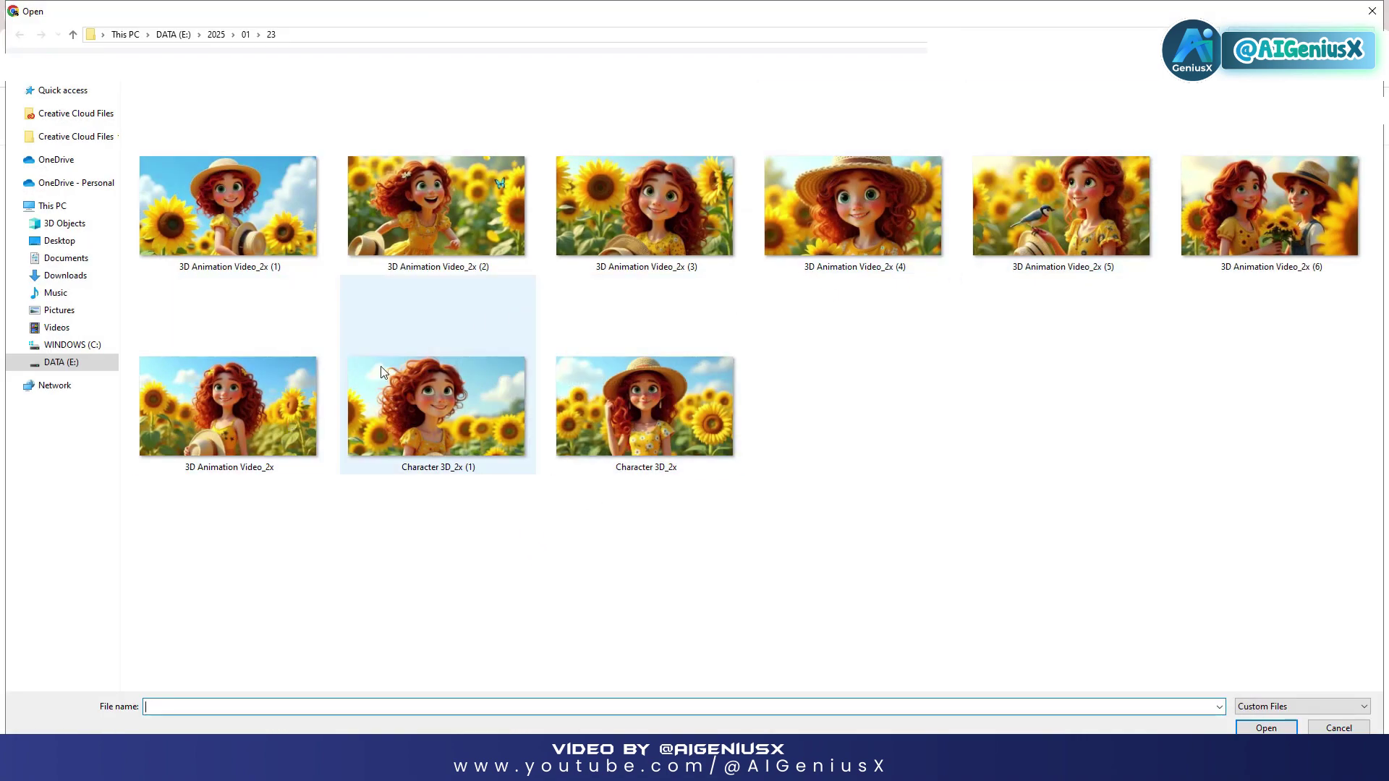
left_click(262, 406)
double_click(261, 405)
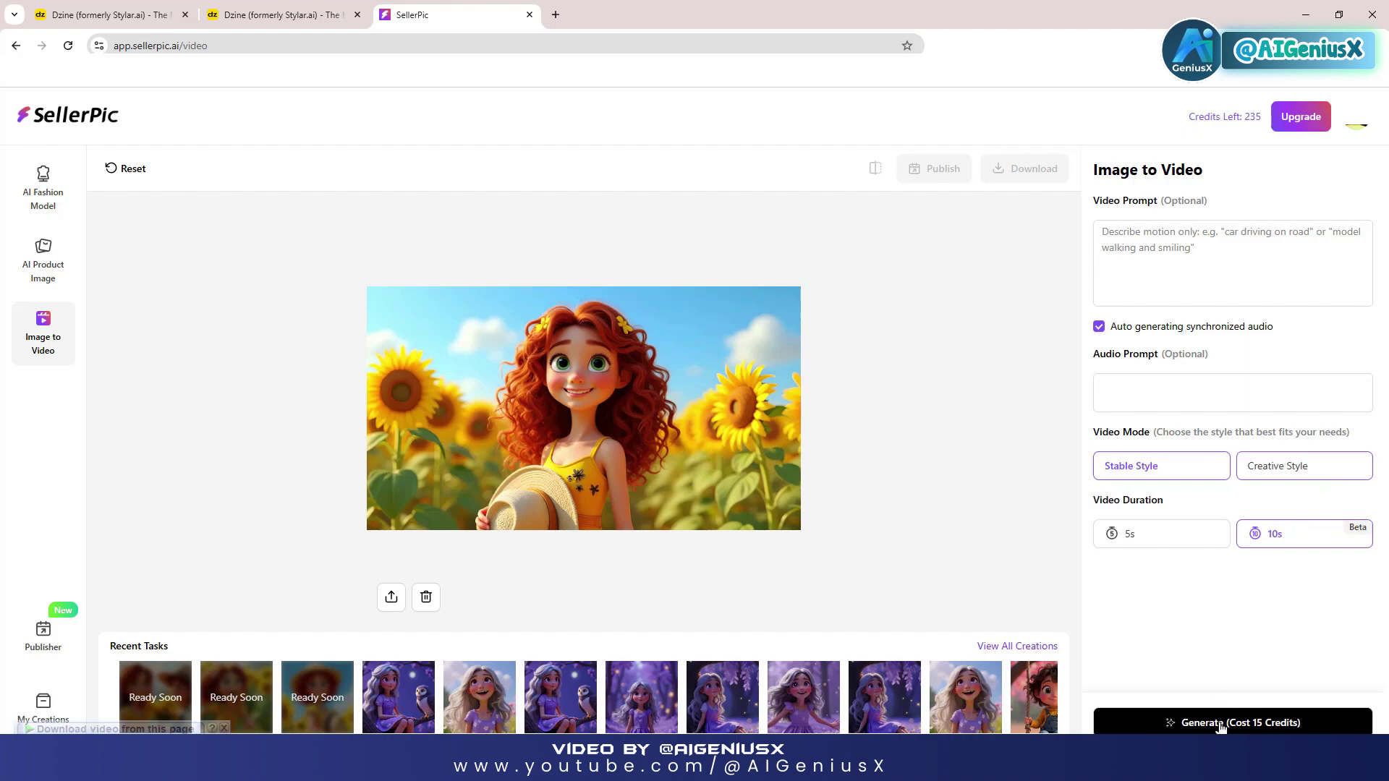
left_click(1232, 697)
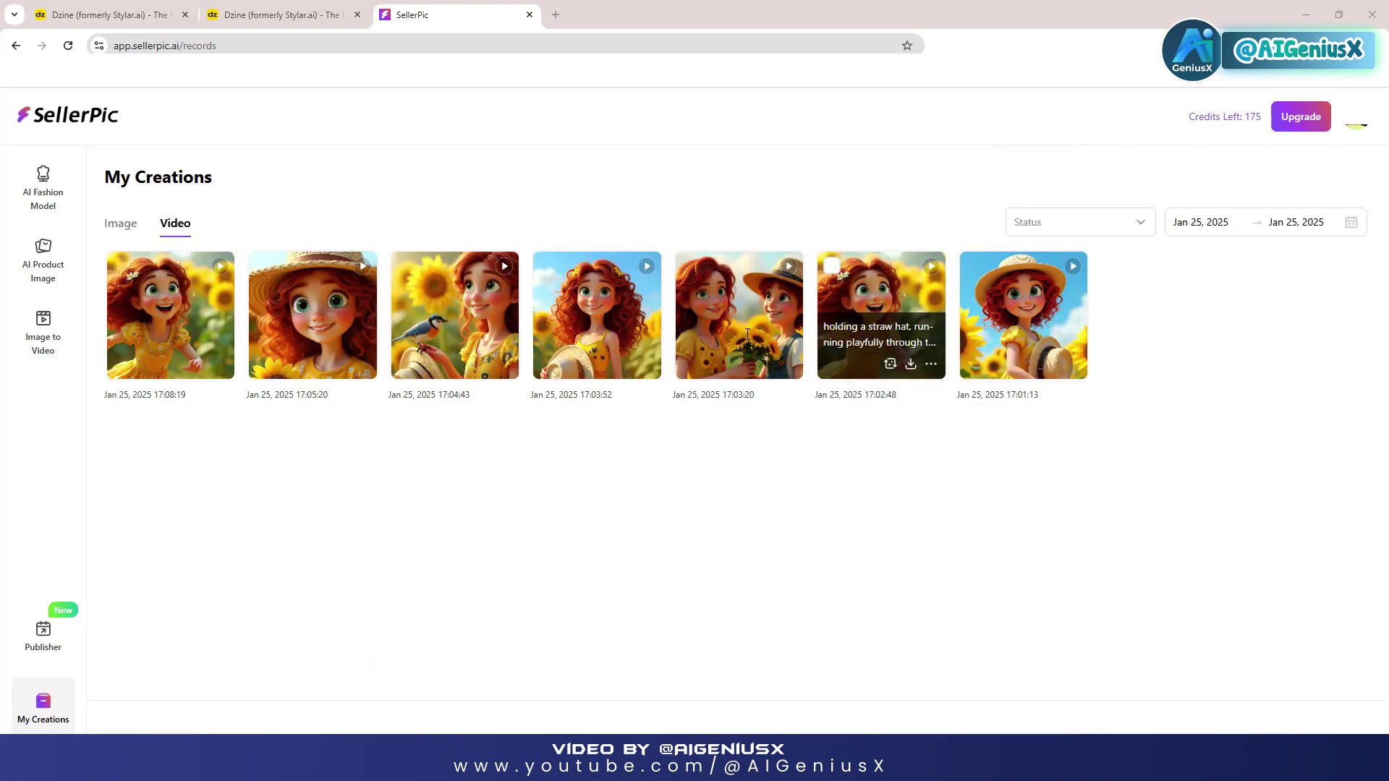
- Play the last finished video to check it, then close the preview
mouse_move(1020, 330)
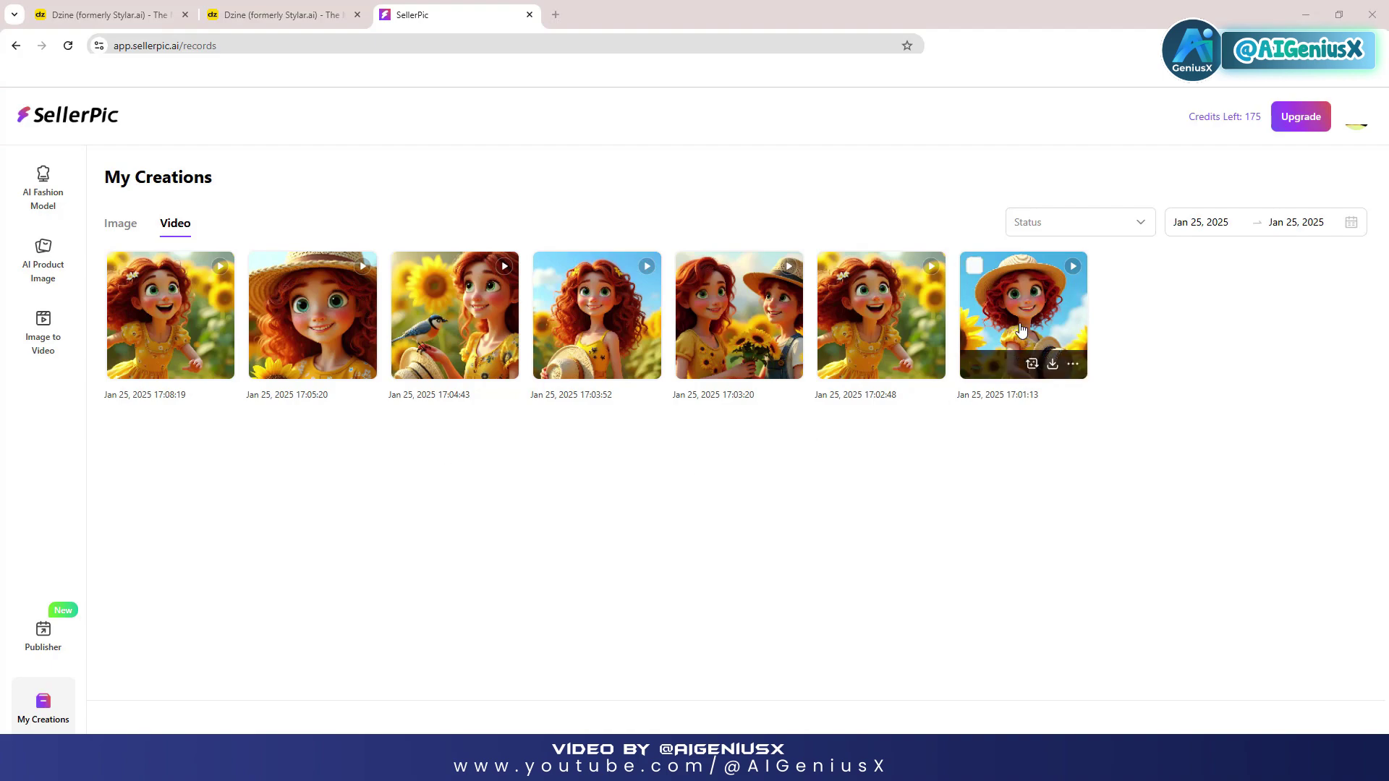
left_click(1074, 274)
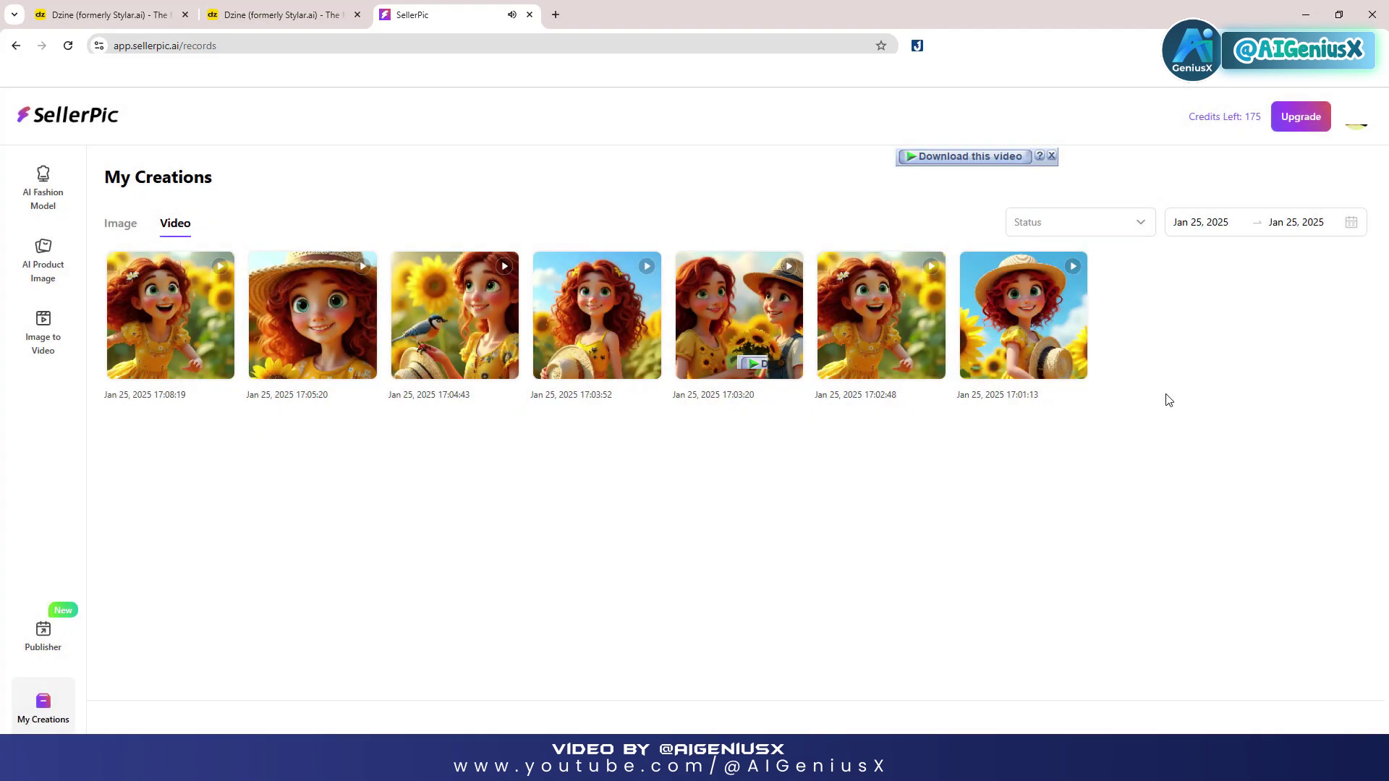
left_click(1165, 393)
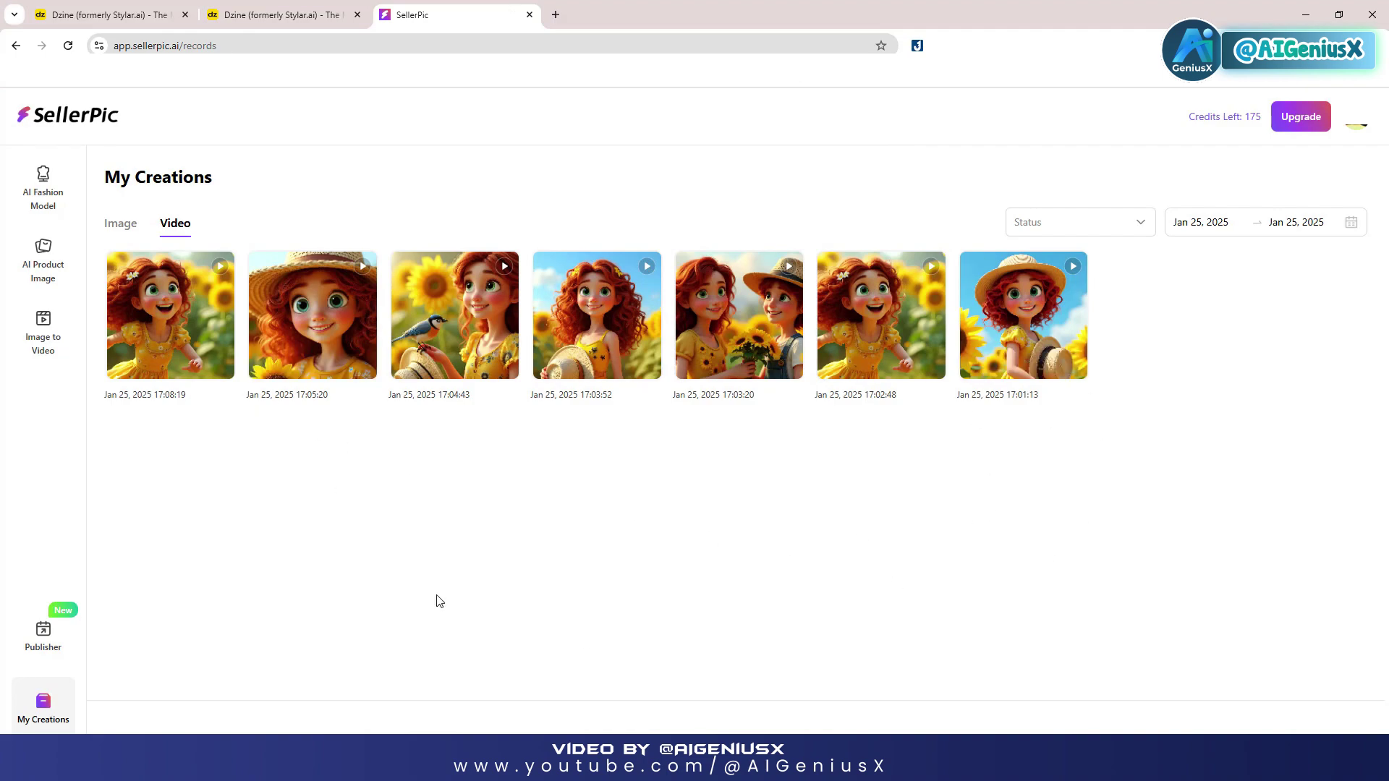
- Tick all seven sunflower-girl videos and download them together
left_click(123, 274)
left_click(263, 268)
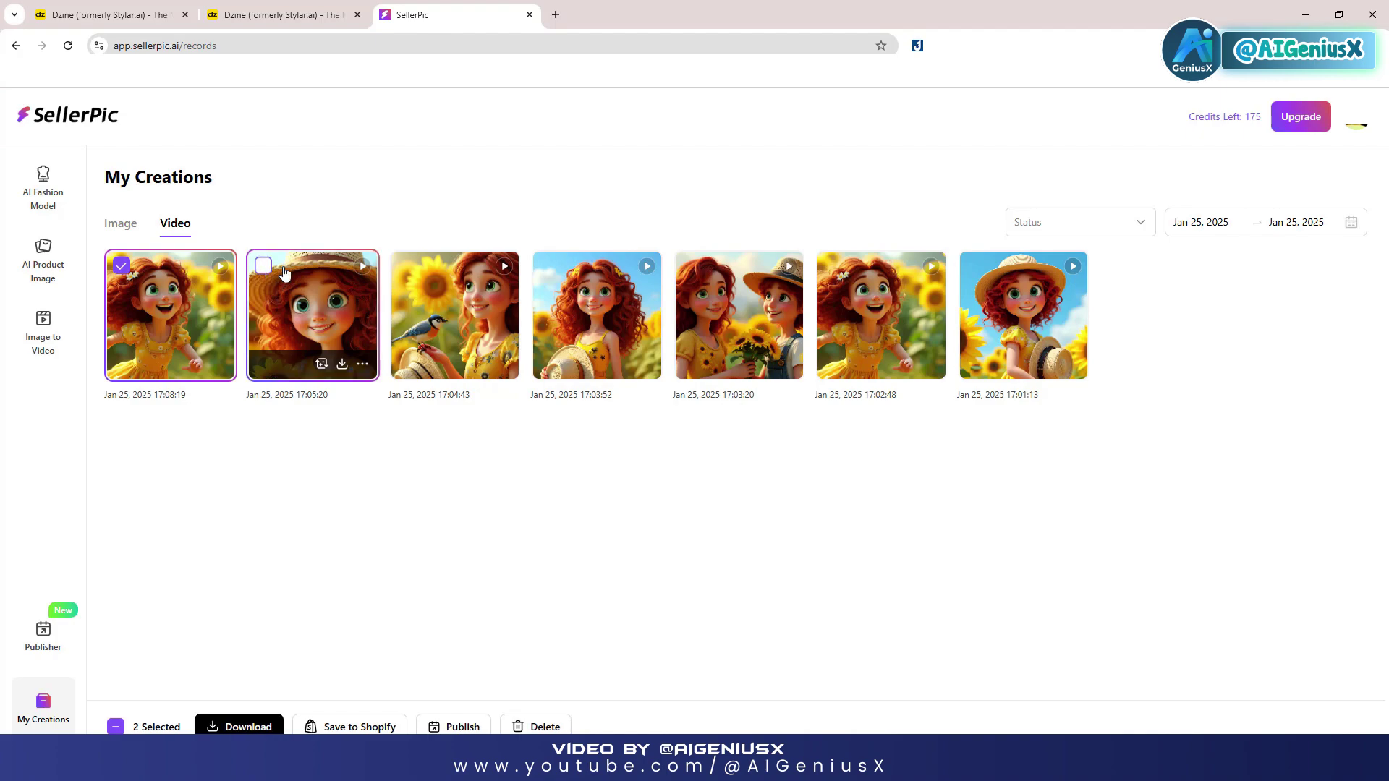
left_click(409, 269)
left_click(550, 271)
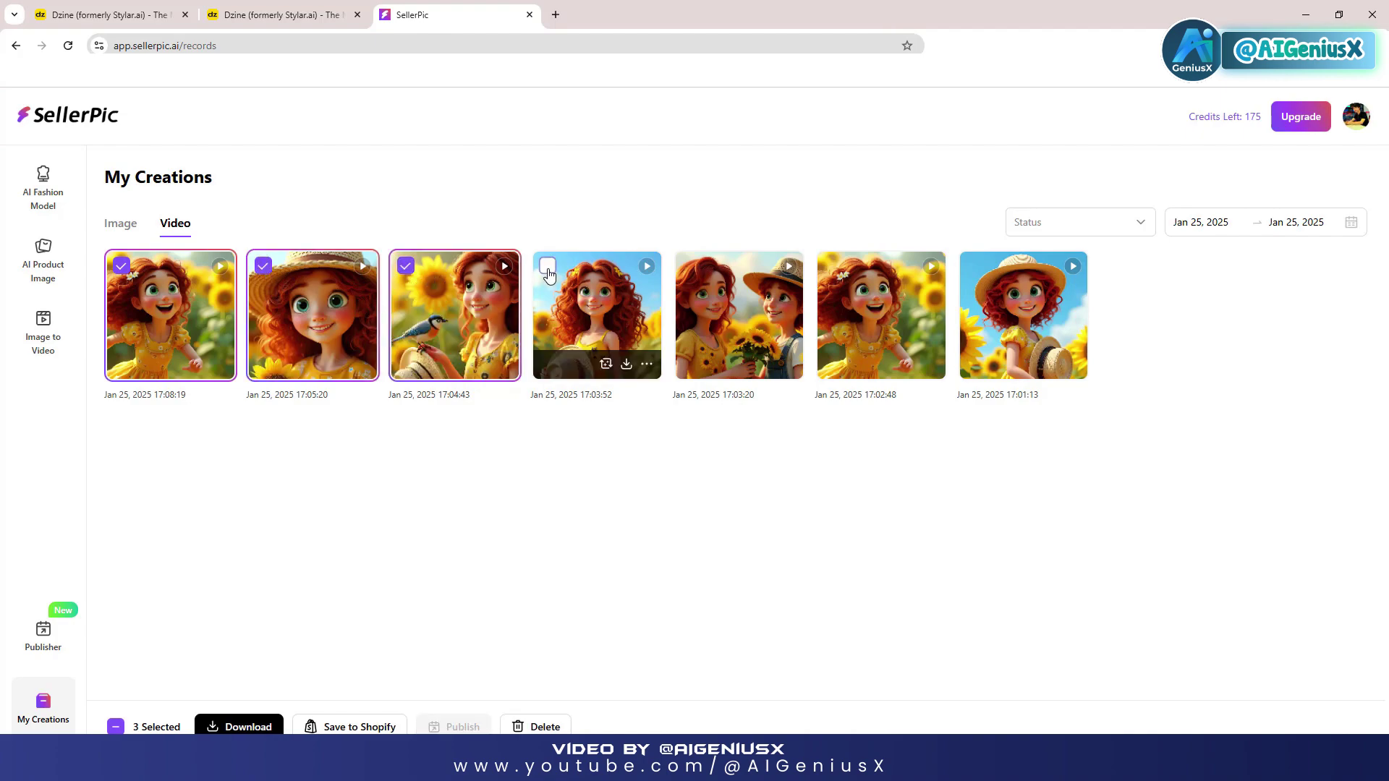
left_click(705, 272)
left_click(831, 268)
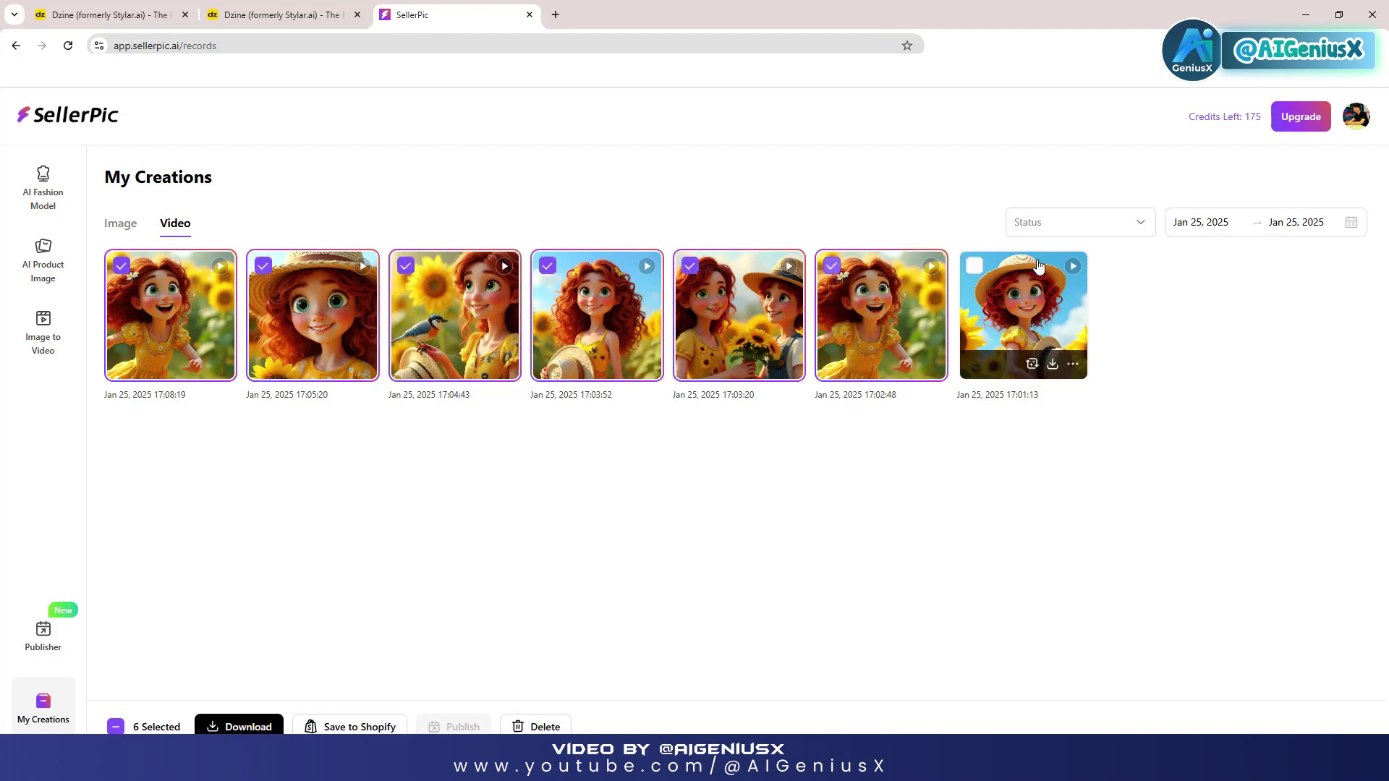
left_click(975, 268)
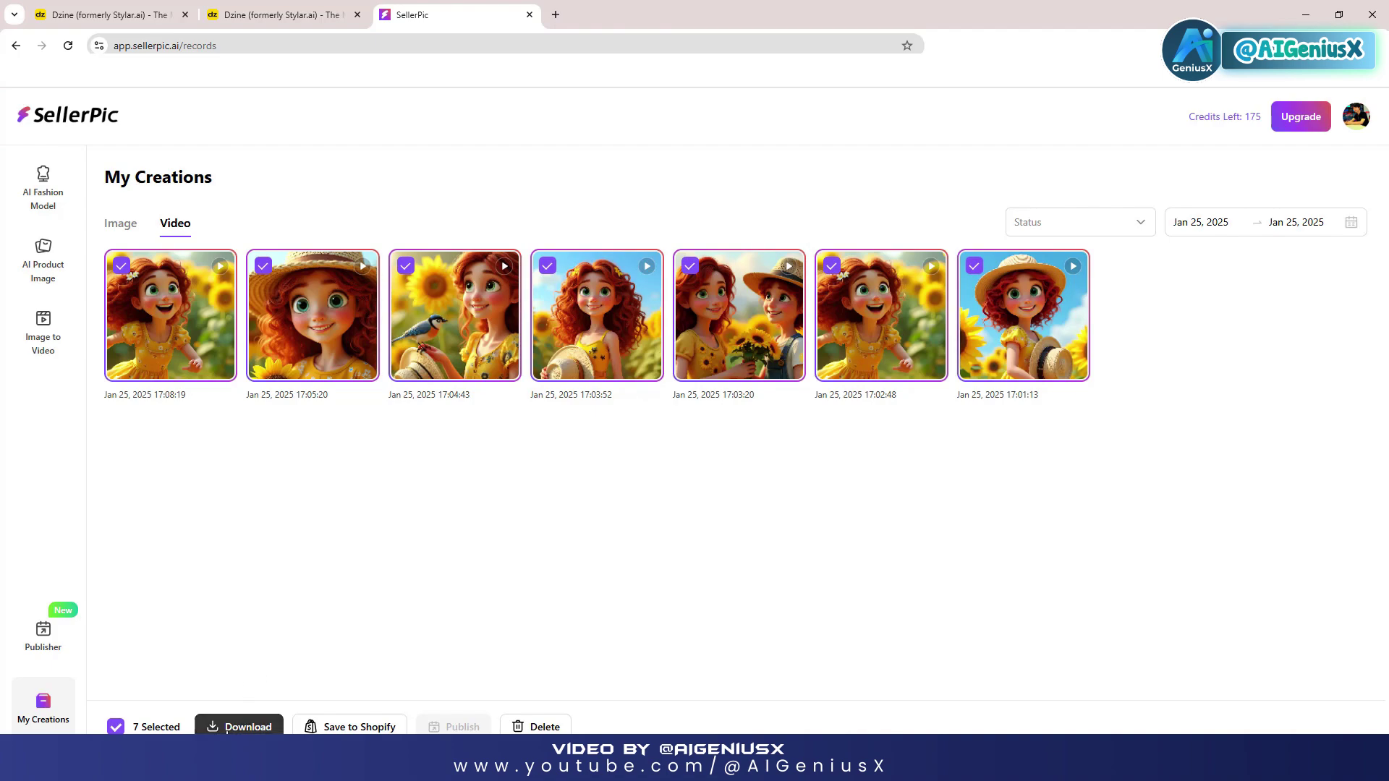
left_click(240, 726)
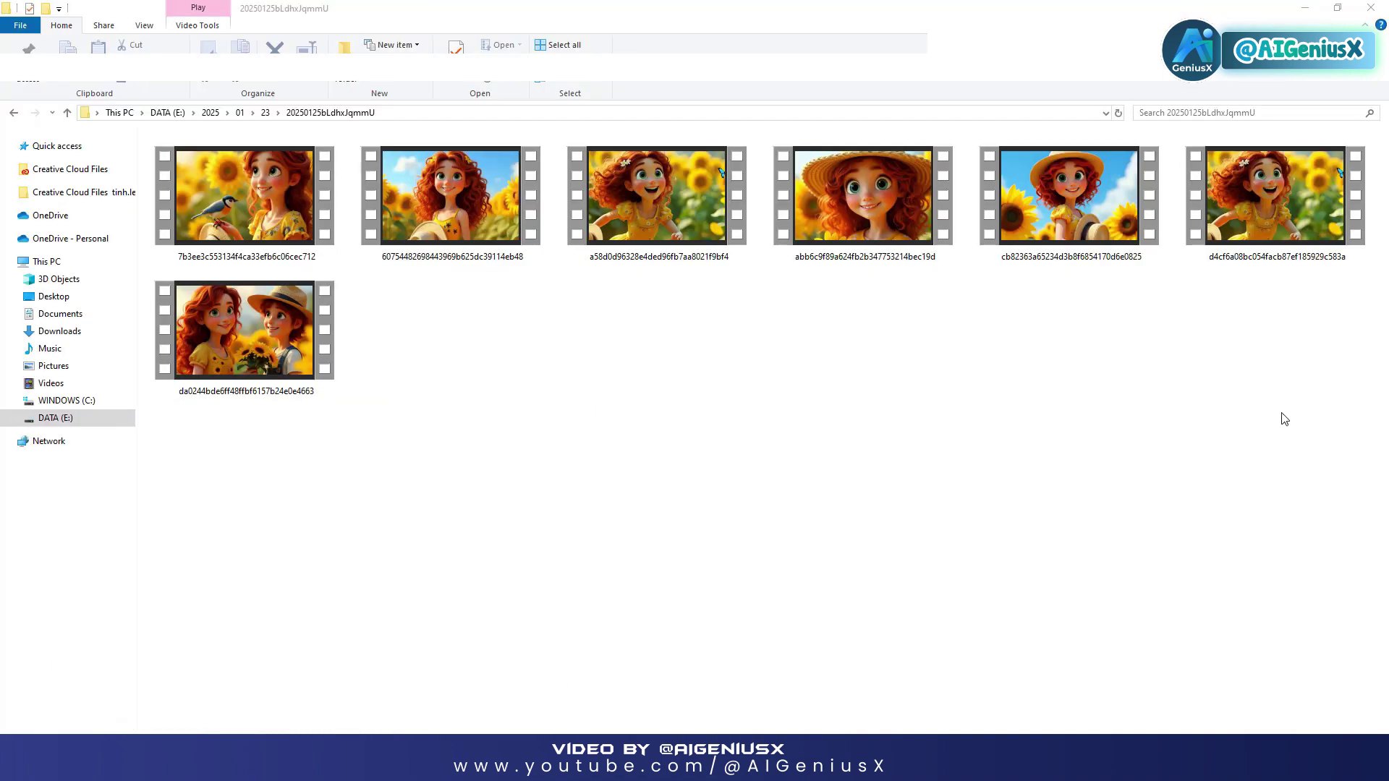
- Select all seven downloaded videos in File Explorer and drag them into CapCut project 0125
left_click_drag(1272, 448, 302, 223)
left_click(1254, 458)
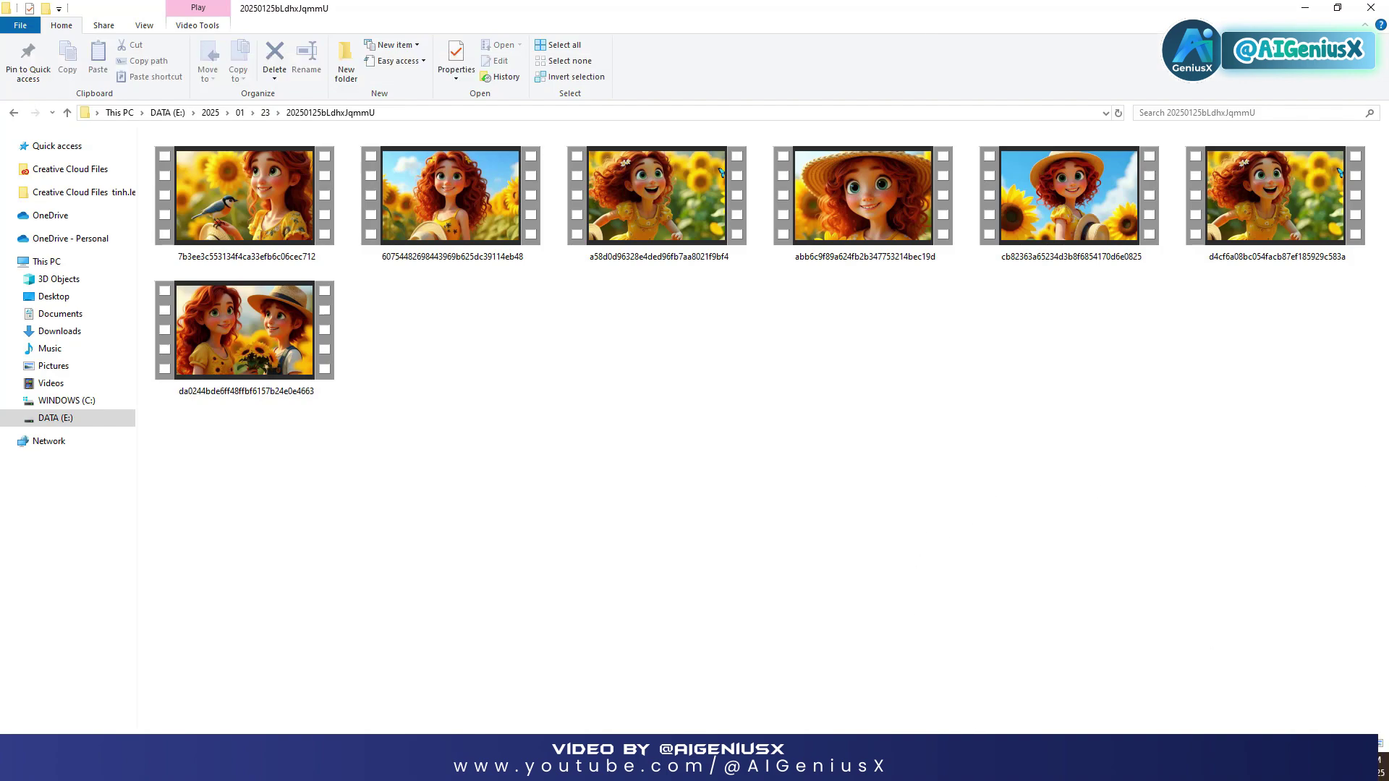
key("alt+Tab")
left_click(340, 687)
key("ctrl+a")
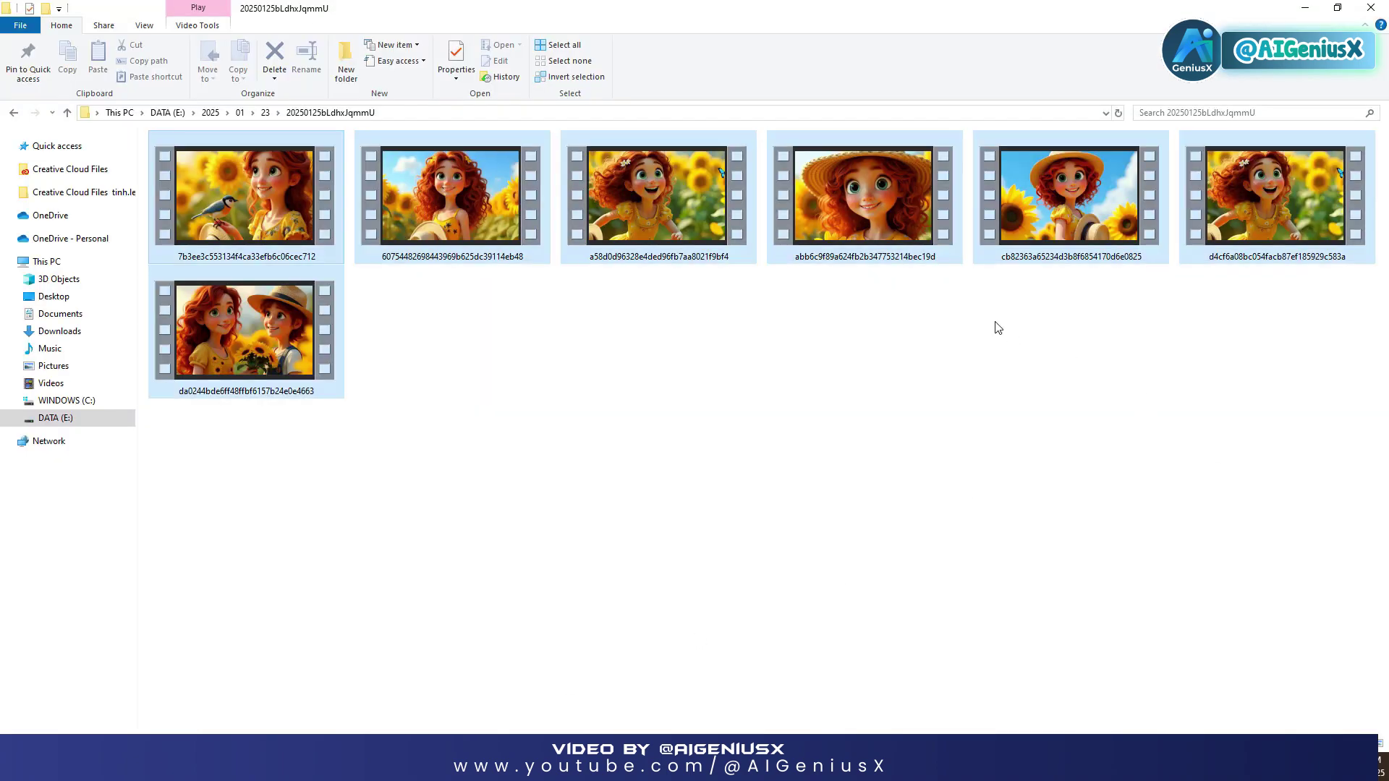
key("alt+Tab")
left_click_drag(735, 184, 147, 555)
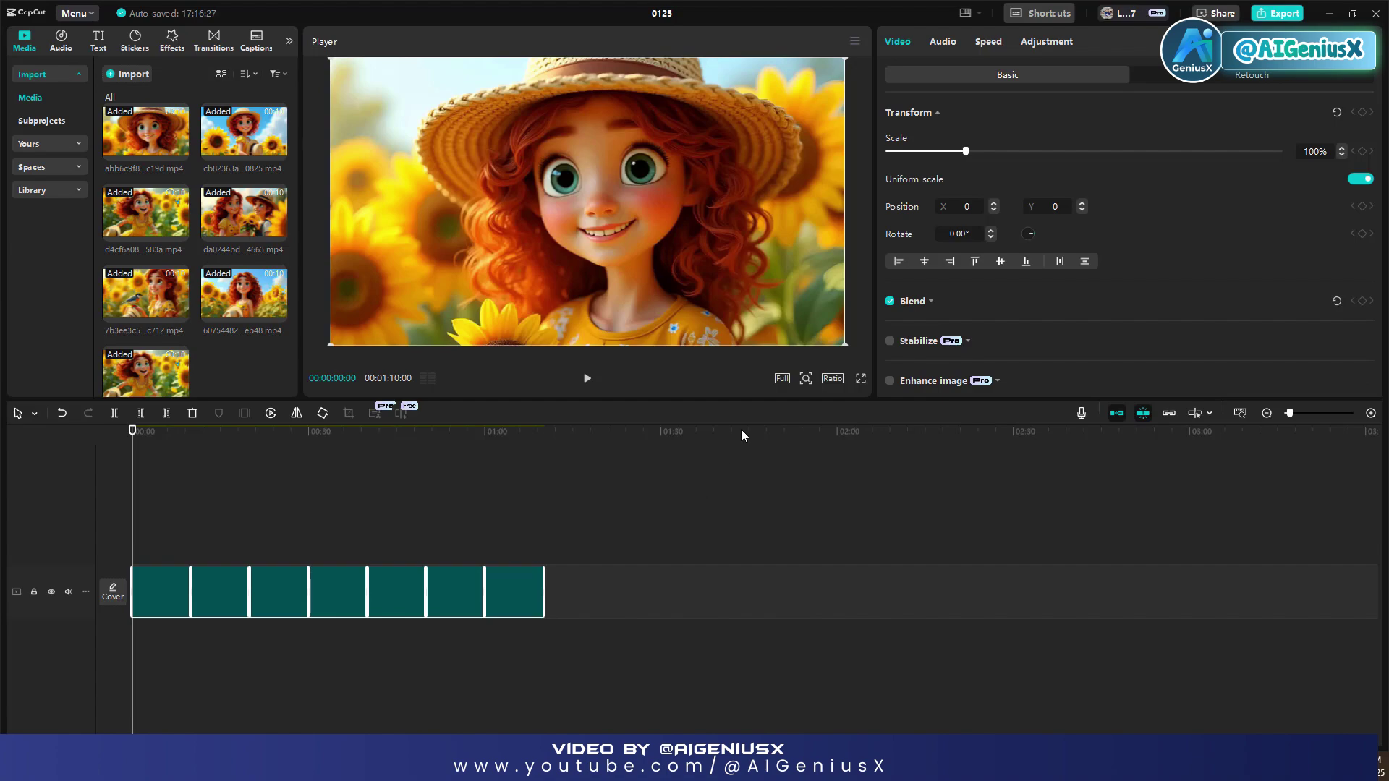
- Set the CapCut frame ratio to 16:9, enlarge the player, and scrub the timeline
left_click(831, 382)
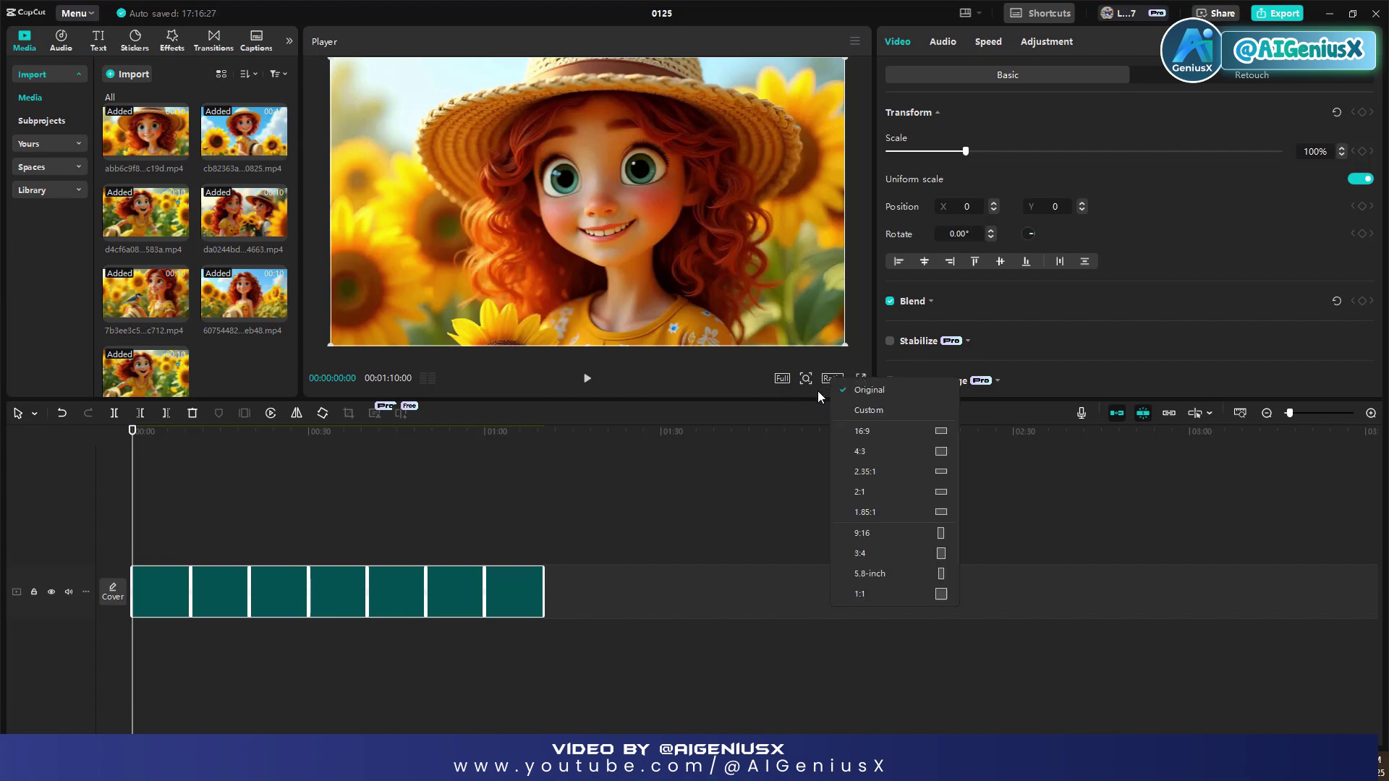
left_click(864, 431)
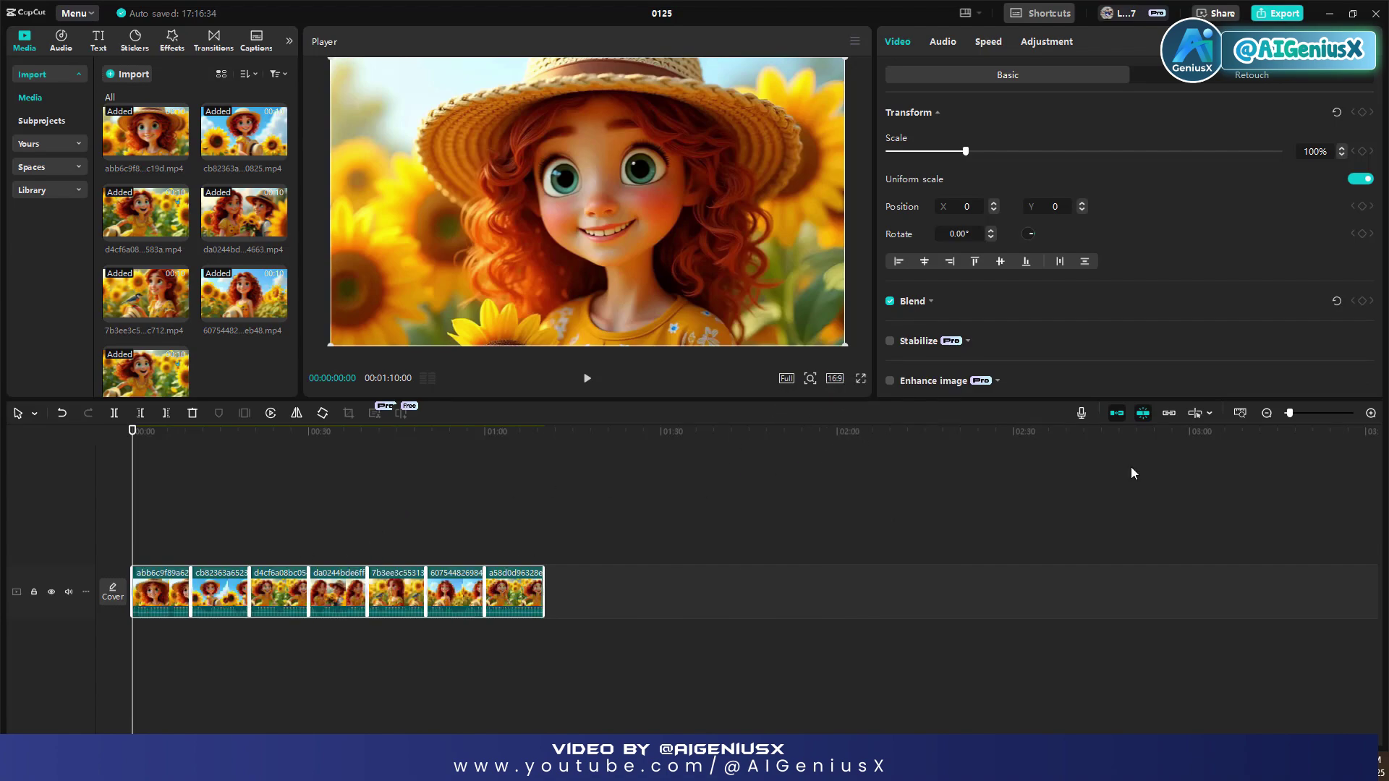
left_click_drag(892, 400, 1015, 546)
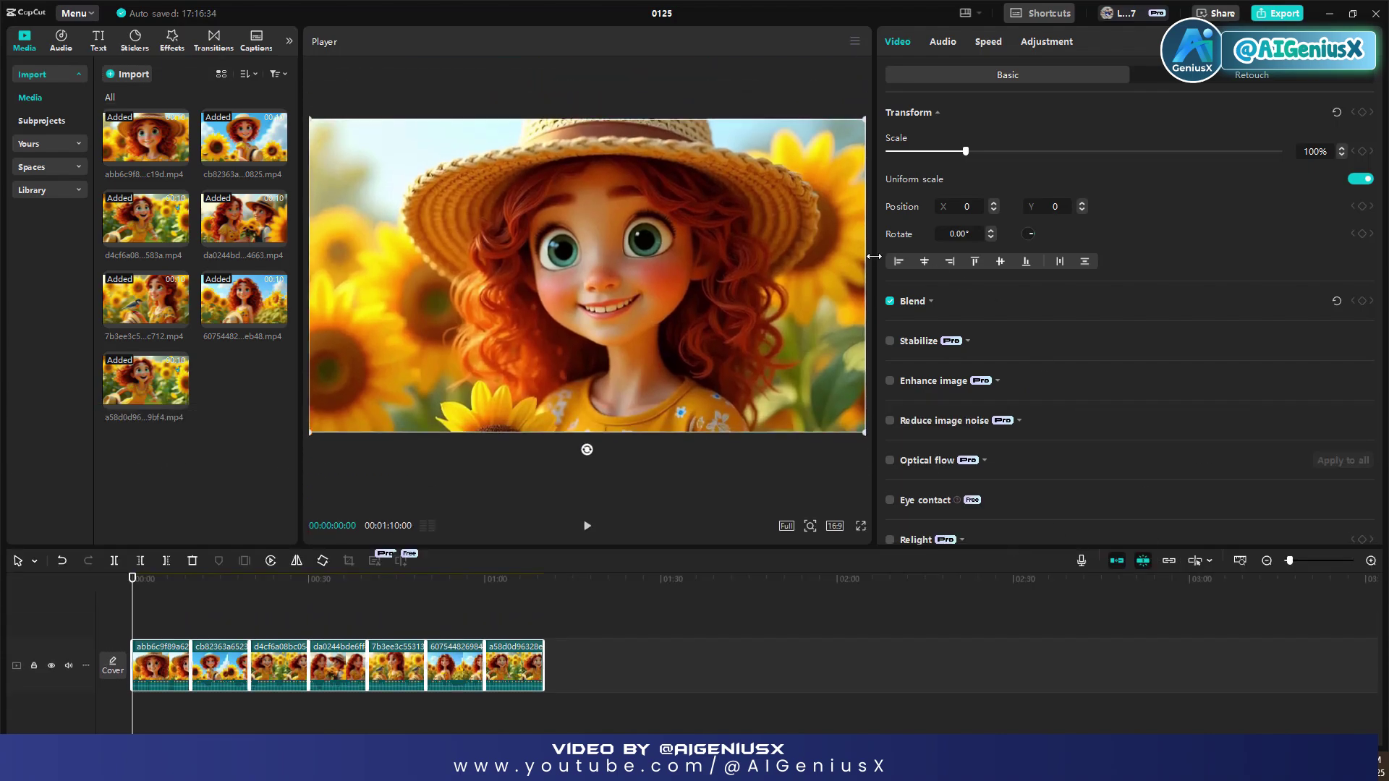
left_click_drag(873, 256, 1276, 265)
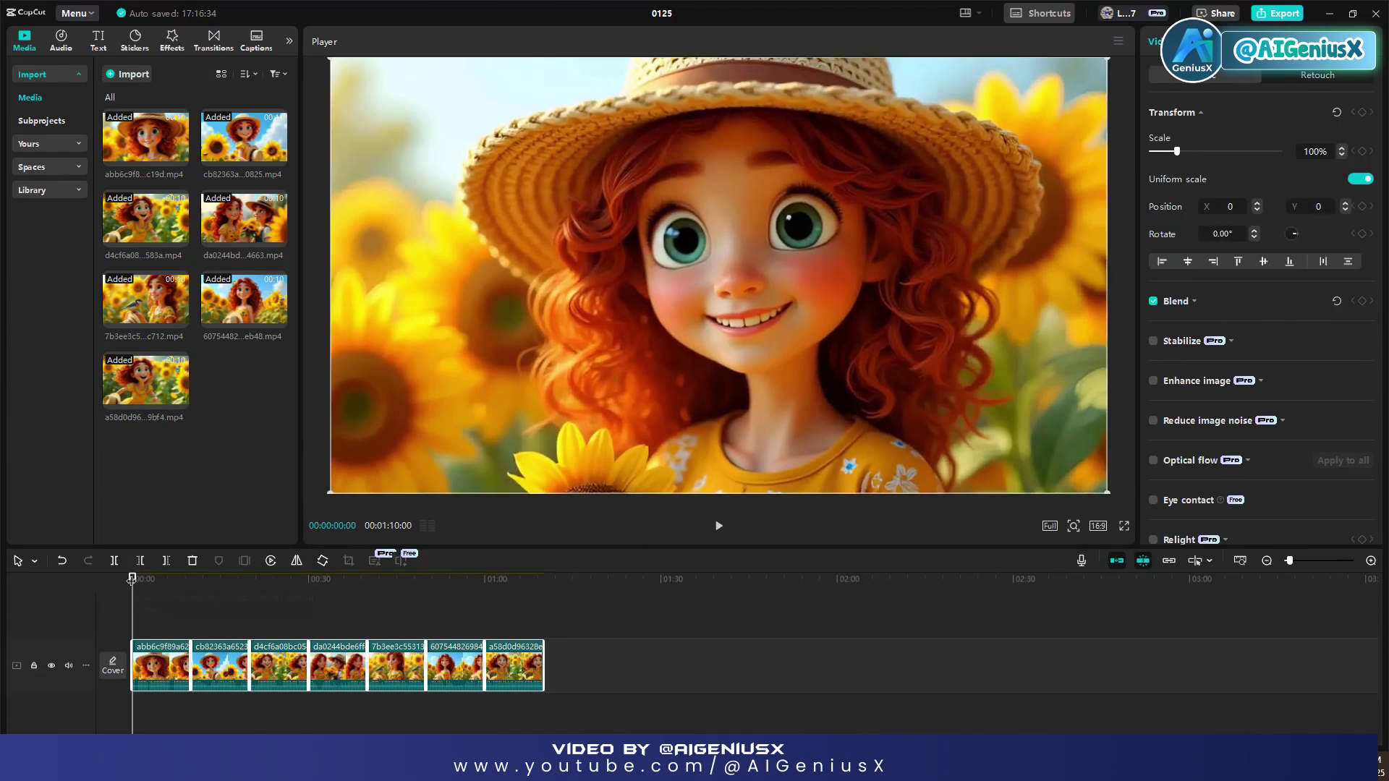
left_click_drag(131, 578, 156, 664)
- Move the blue-sky straw-hat clip to the start, review the sequence, and enlarge the preview
left_click(209, 670)
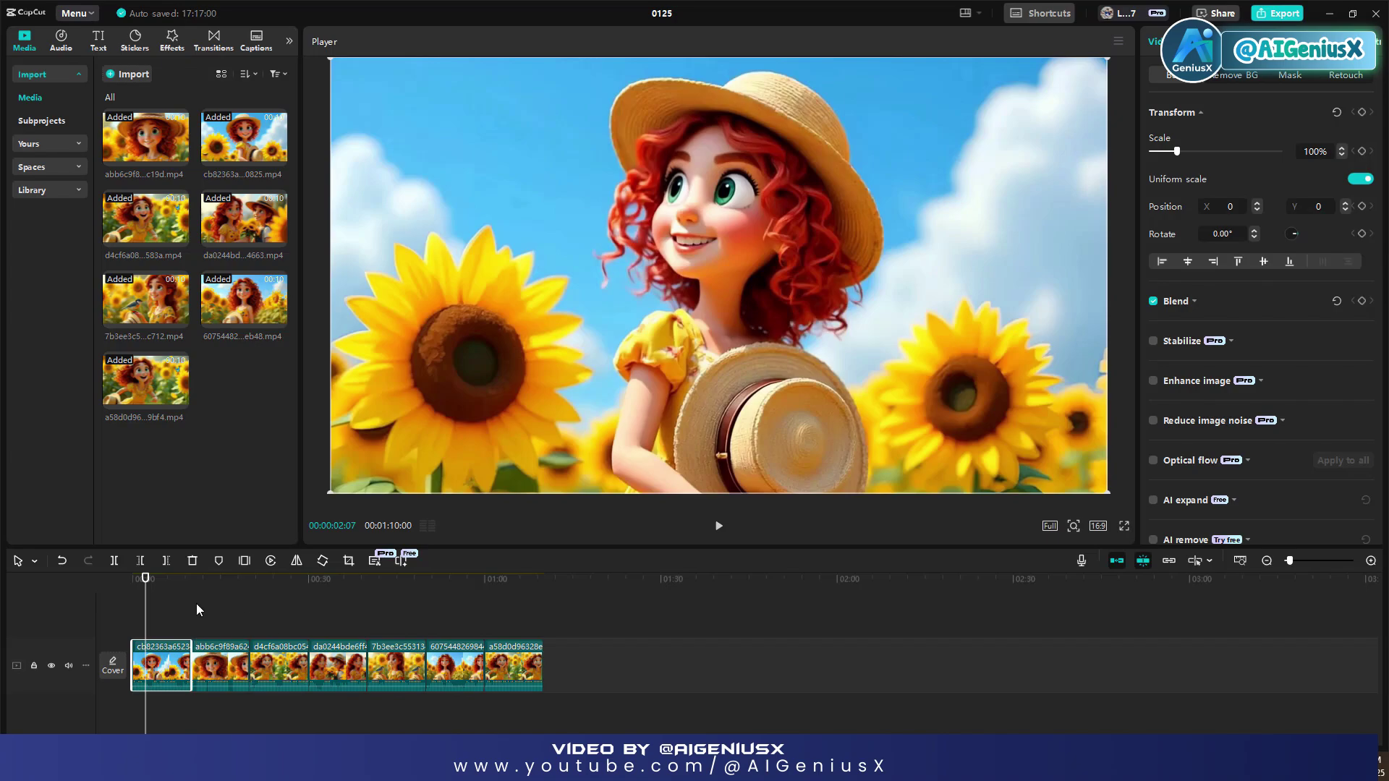
left_click_drag(149, 591, 281, 651)
left_click_drag(159, 634, 110, 630)
left_click(327, 713)
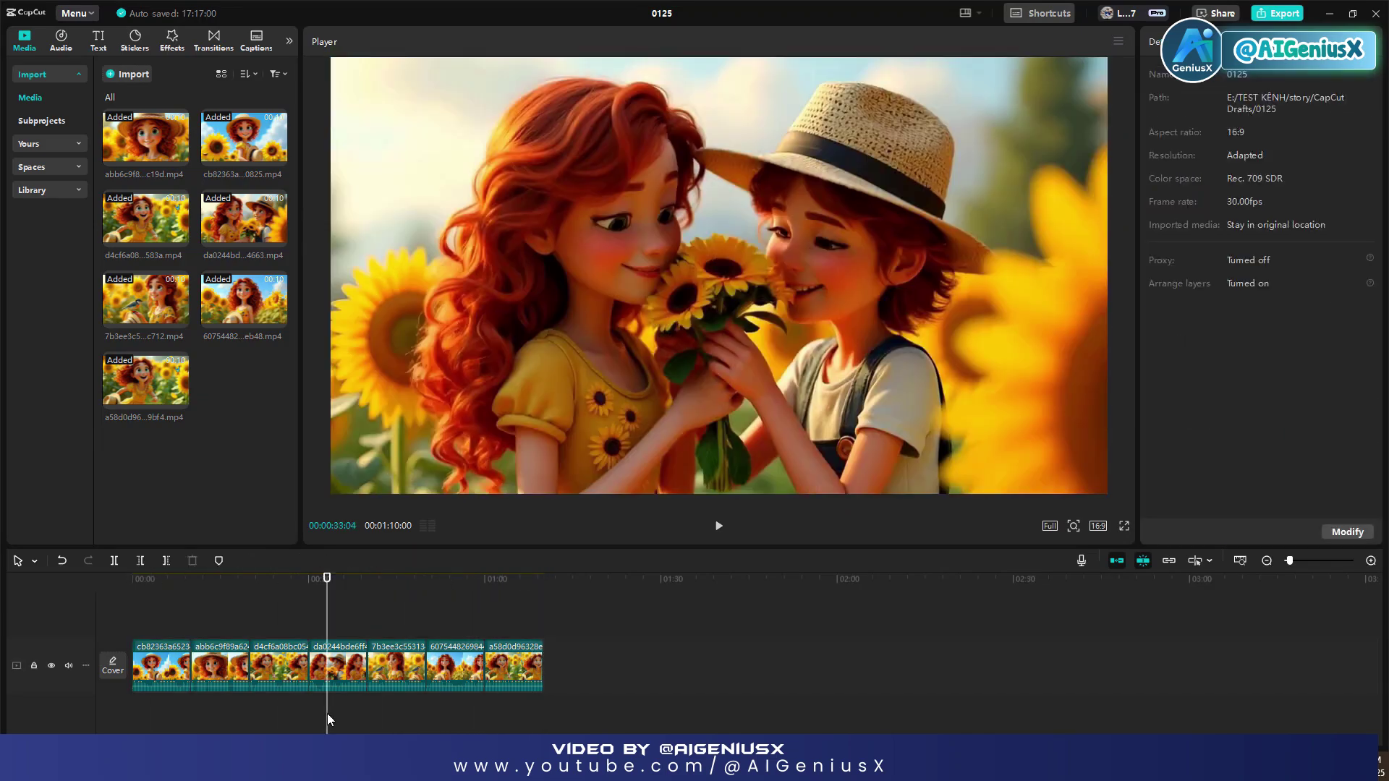
left_click_drag(139, 579, 23, 594)
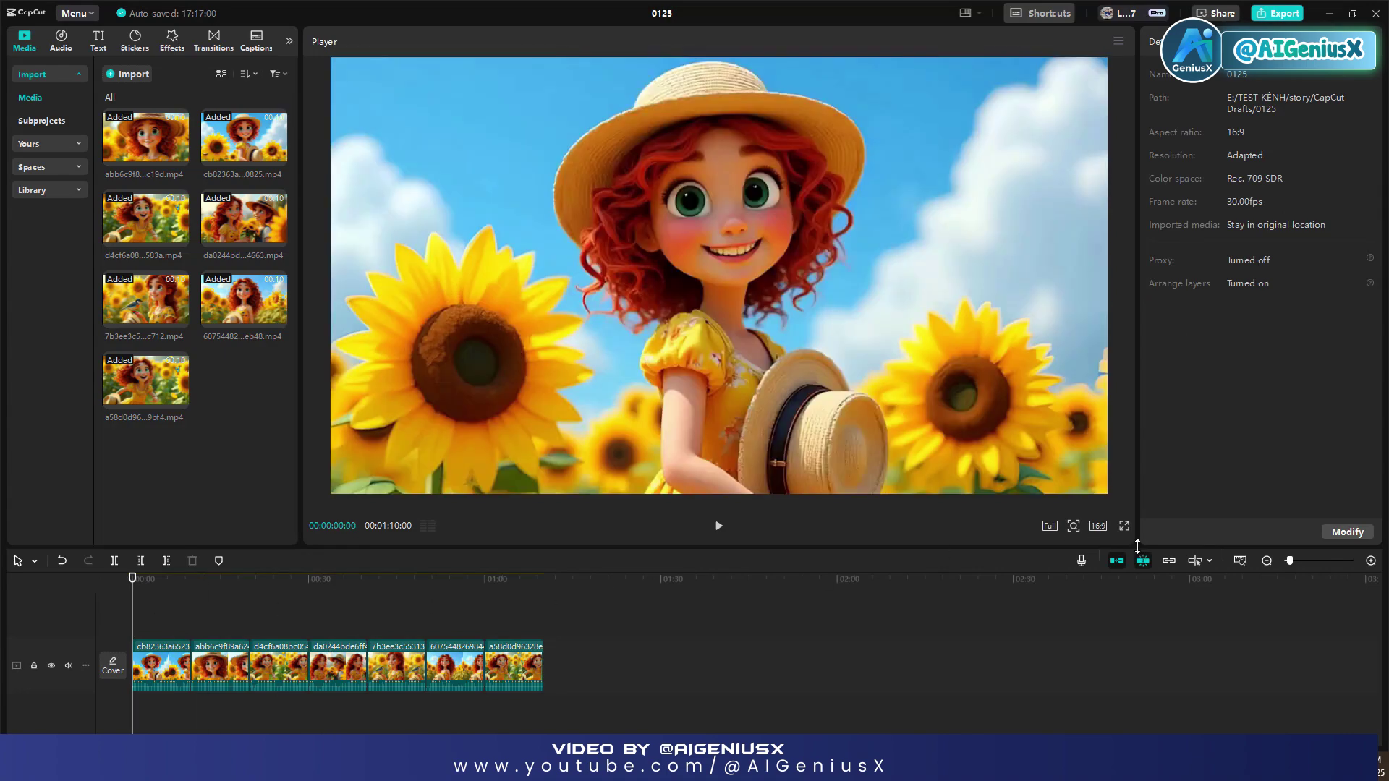
left_click_drag(1137, 546, 1137, 597)
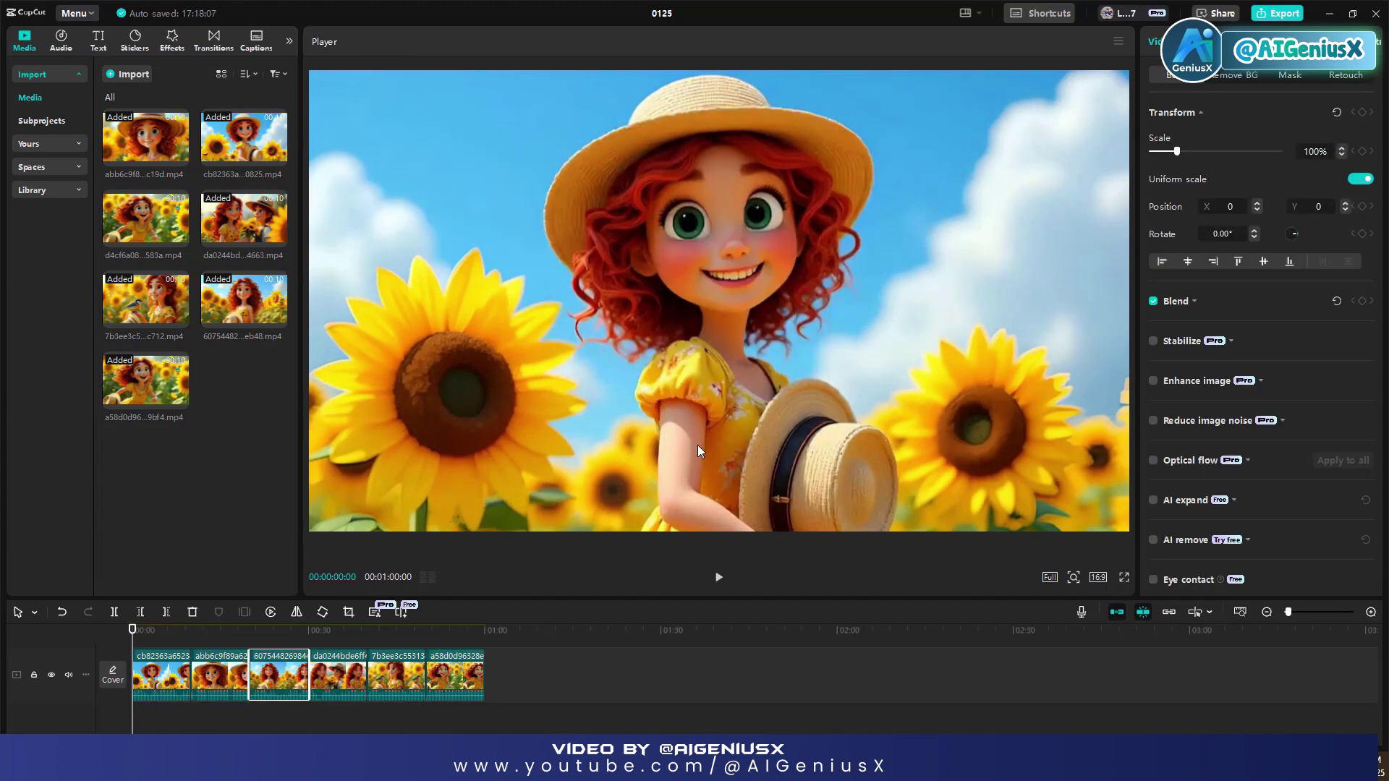
left_click(716, 583)
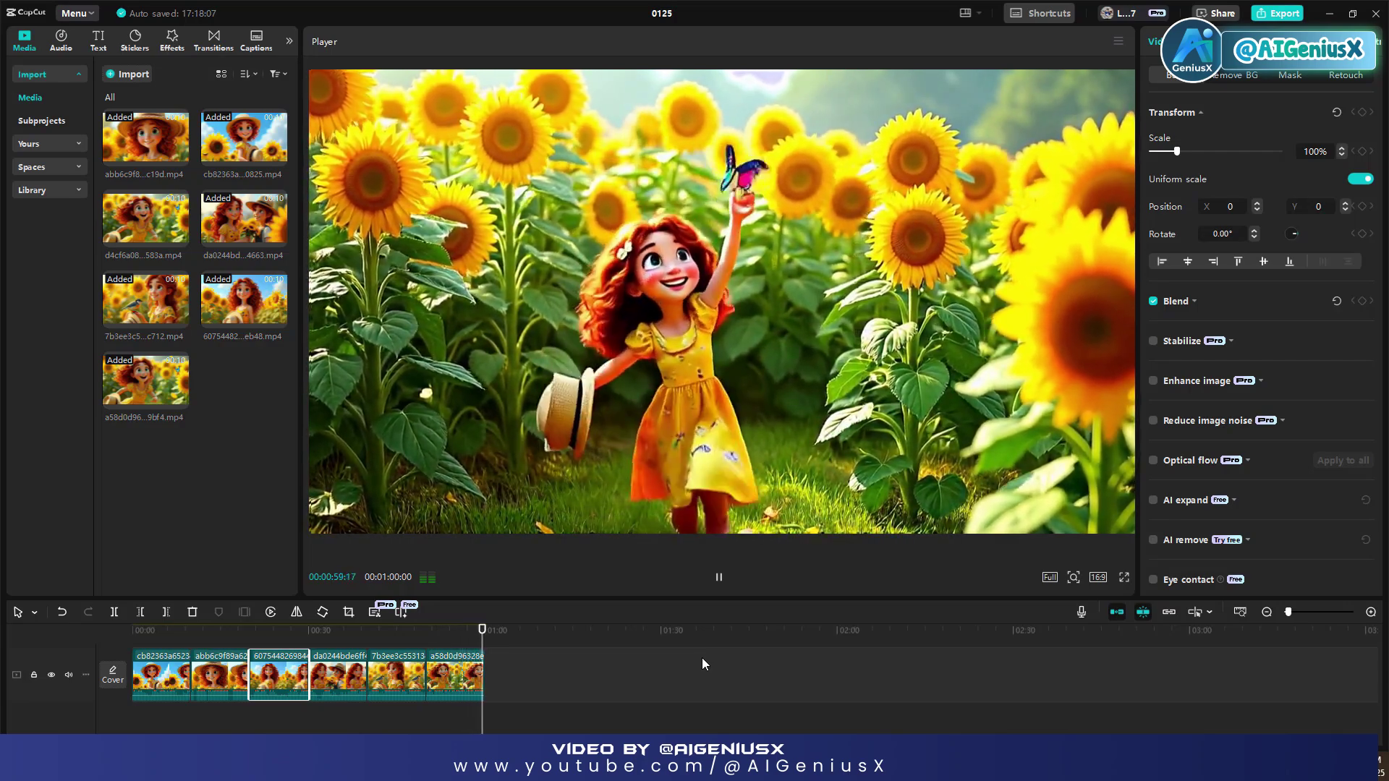
left_click(531, 684)
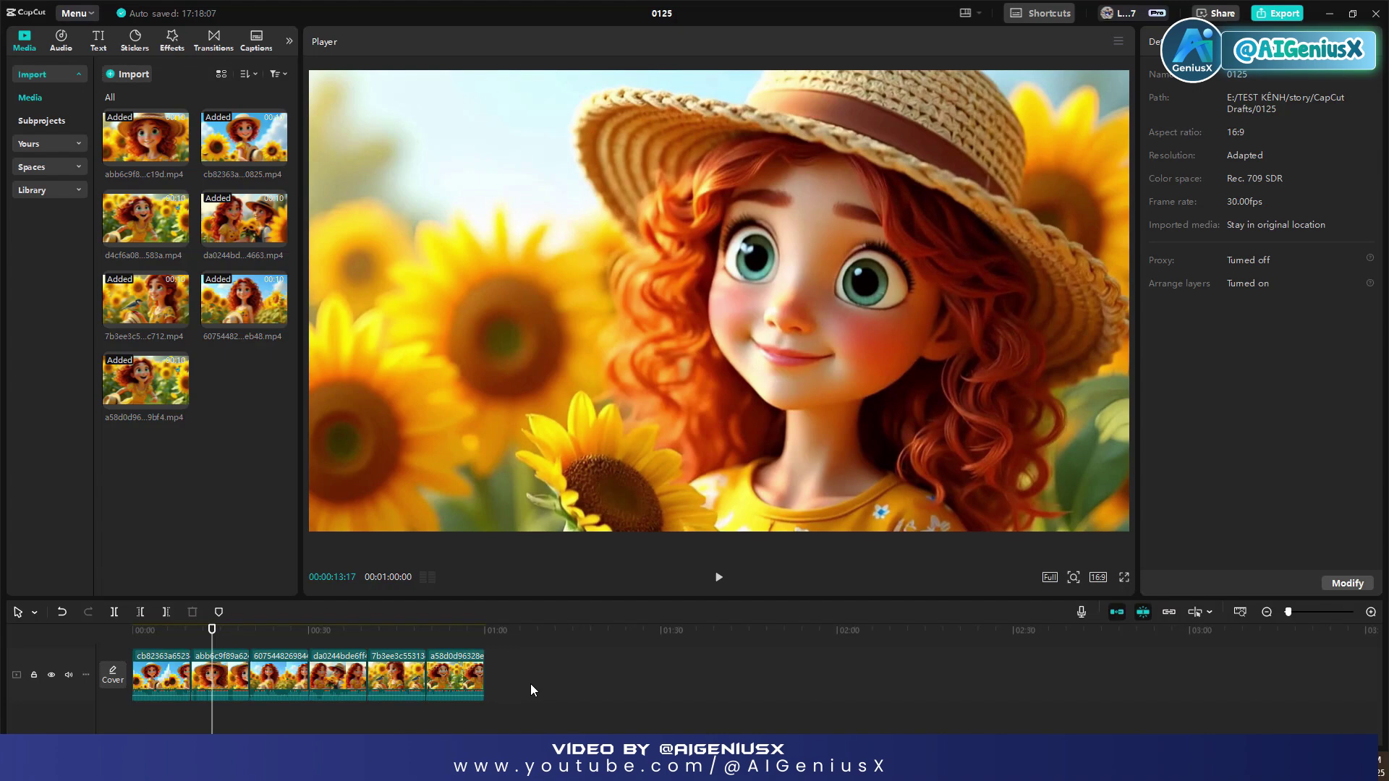